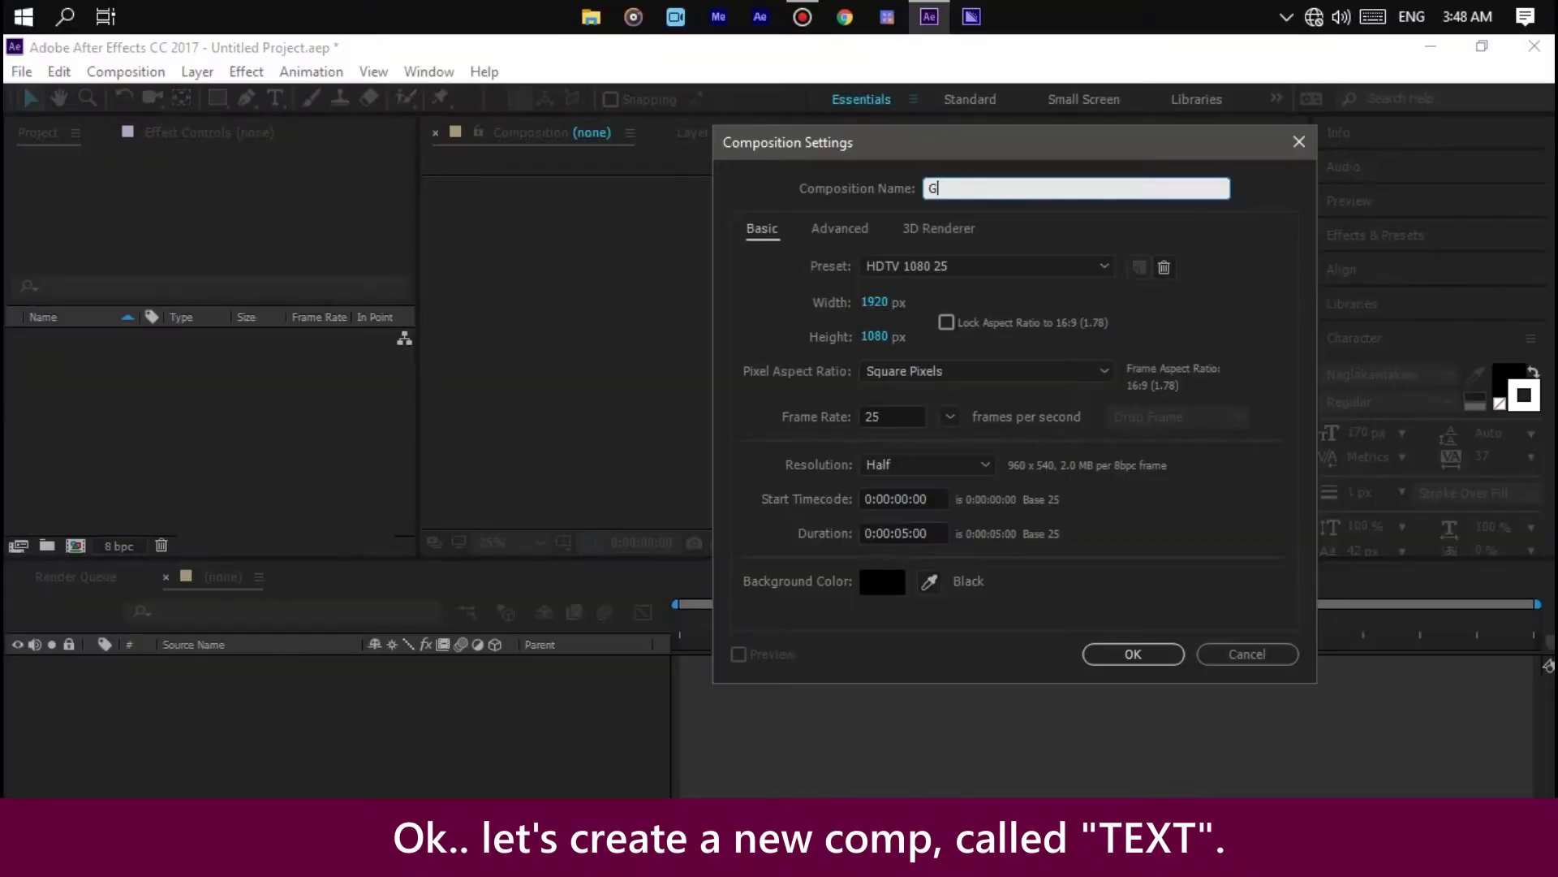
# Step: Name the new 1920x1080, 5-second composition 'TEXT' and create it
pyautogui.write('LITCH')
pyautogui.press('BackSpace')
pyautogui.press('BackSpace')
pyautogui.press('BackSpace')
pyautogui.press('BackSpace')
pyautogui.press('BackSpace')
pyautogui.press('BackSpace')
pyautogui.write('TEXT')
pyautogui.press('Return')
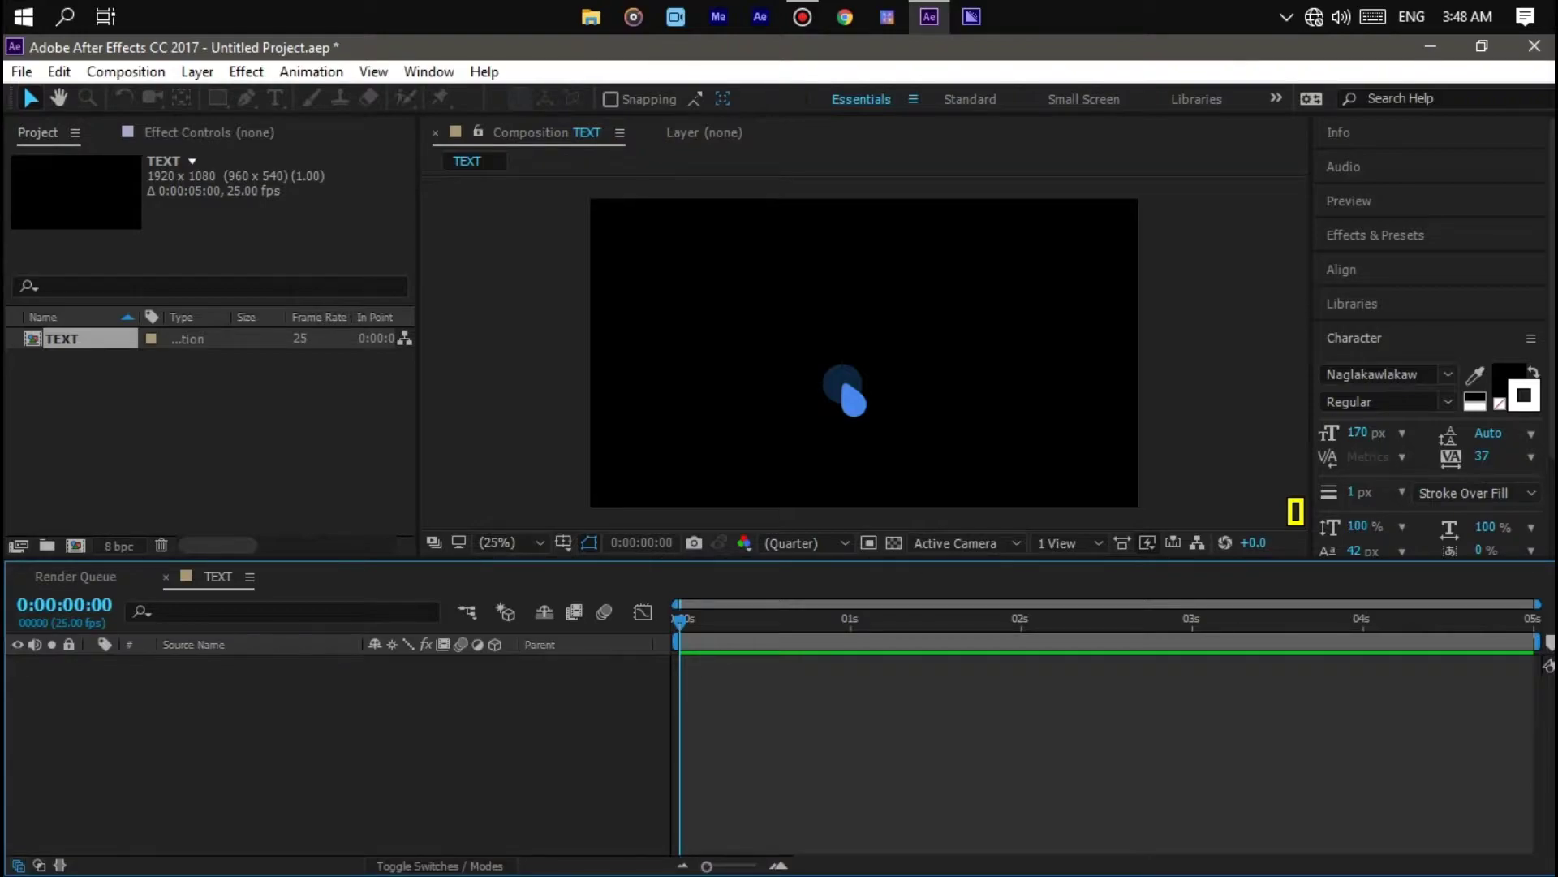
# Step: Type 'GLITCH' as a new text layer in the TEXT composition
pyautogui.click(844, 388)
pyautogui.hotkey('ctrl', 't')
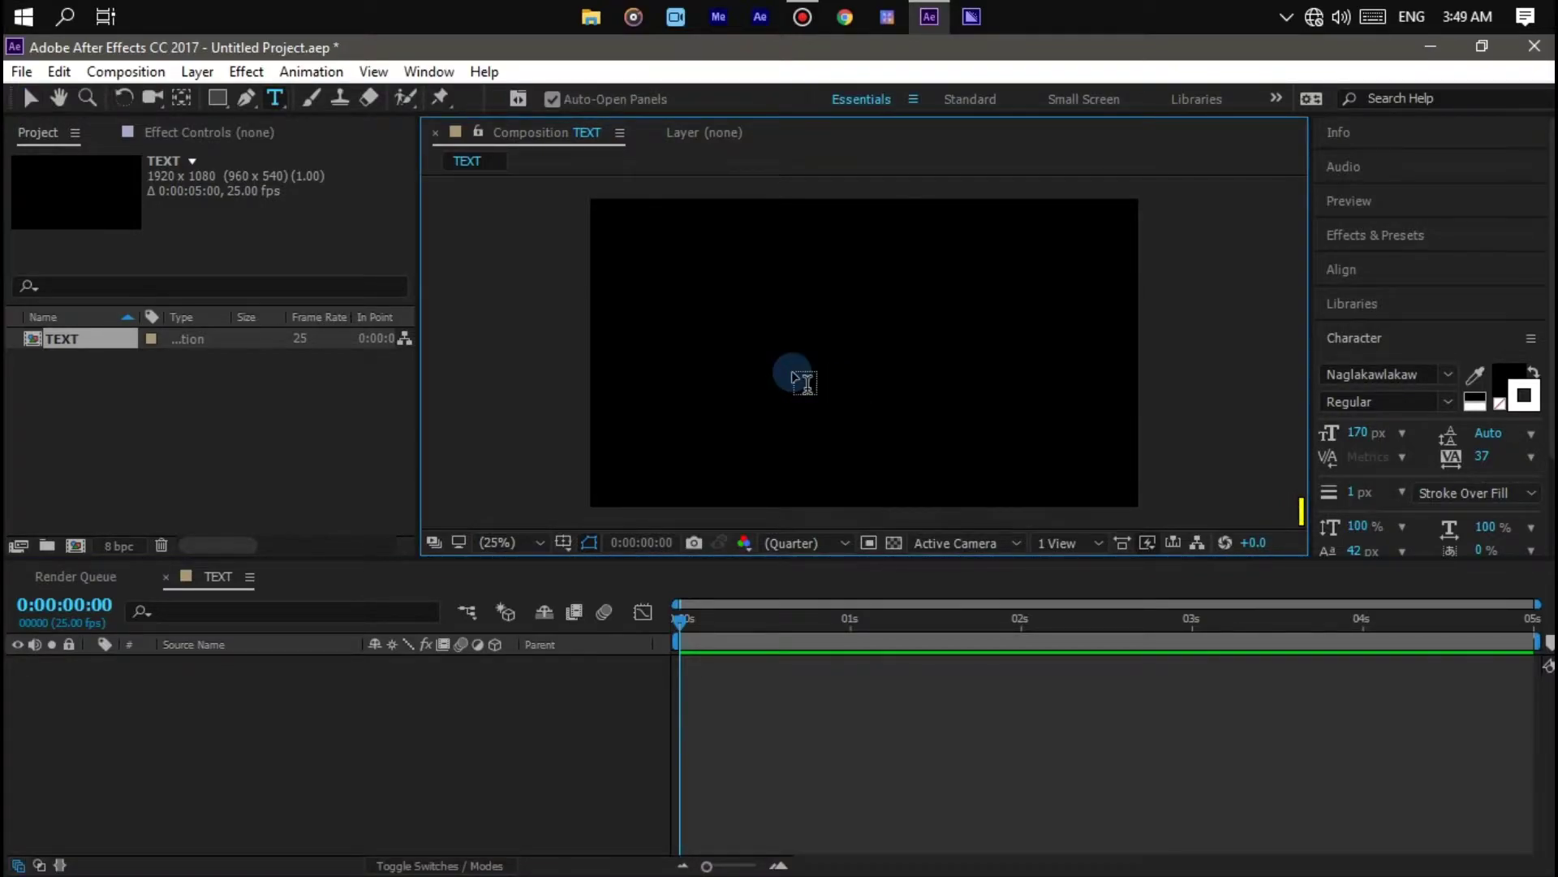
pyautogui.click(793, 370)
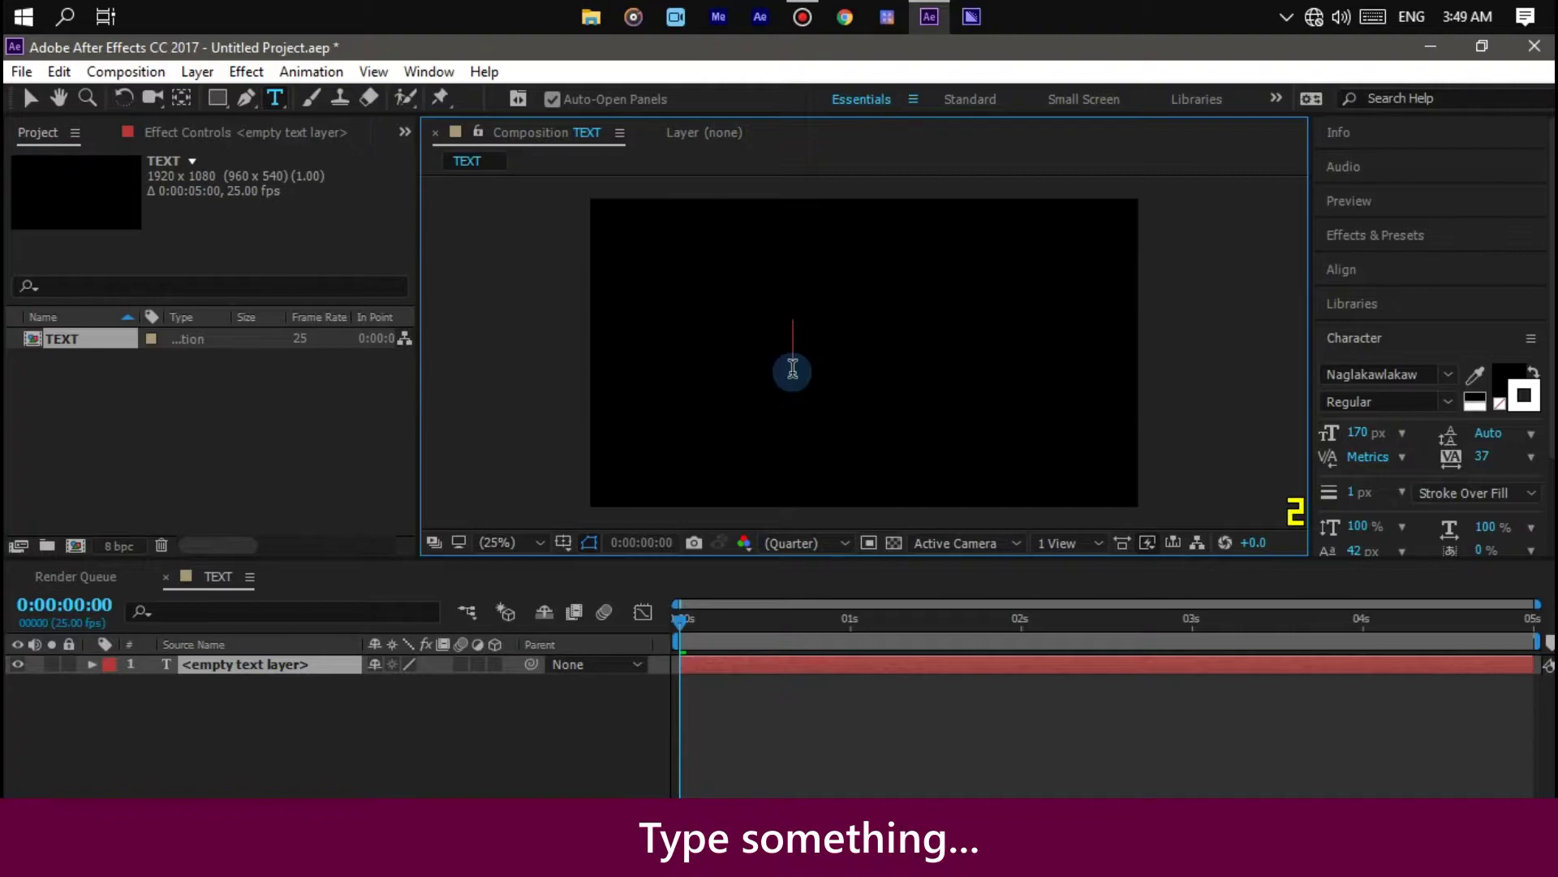
pyautogui.write('GLI')
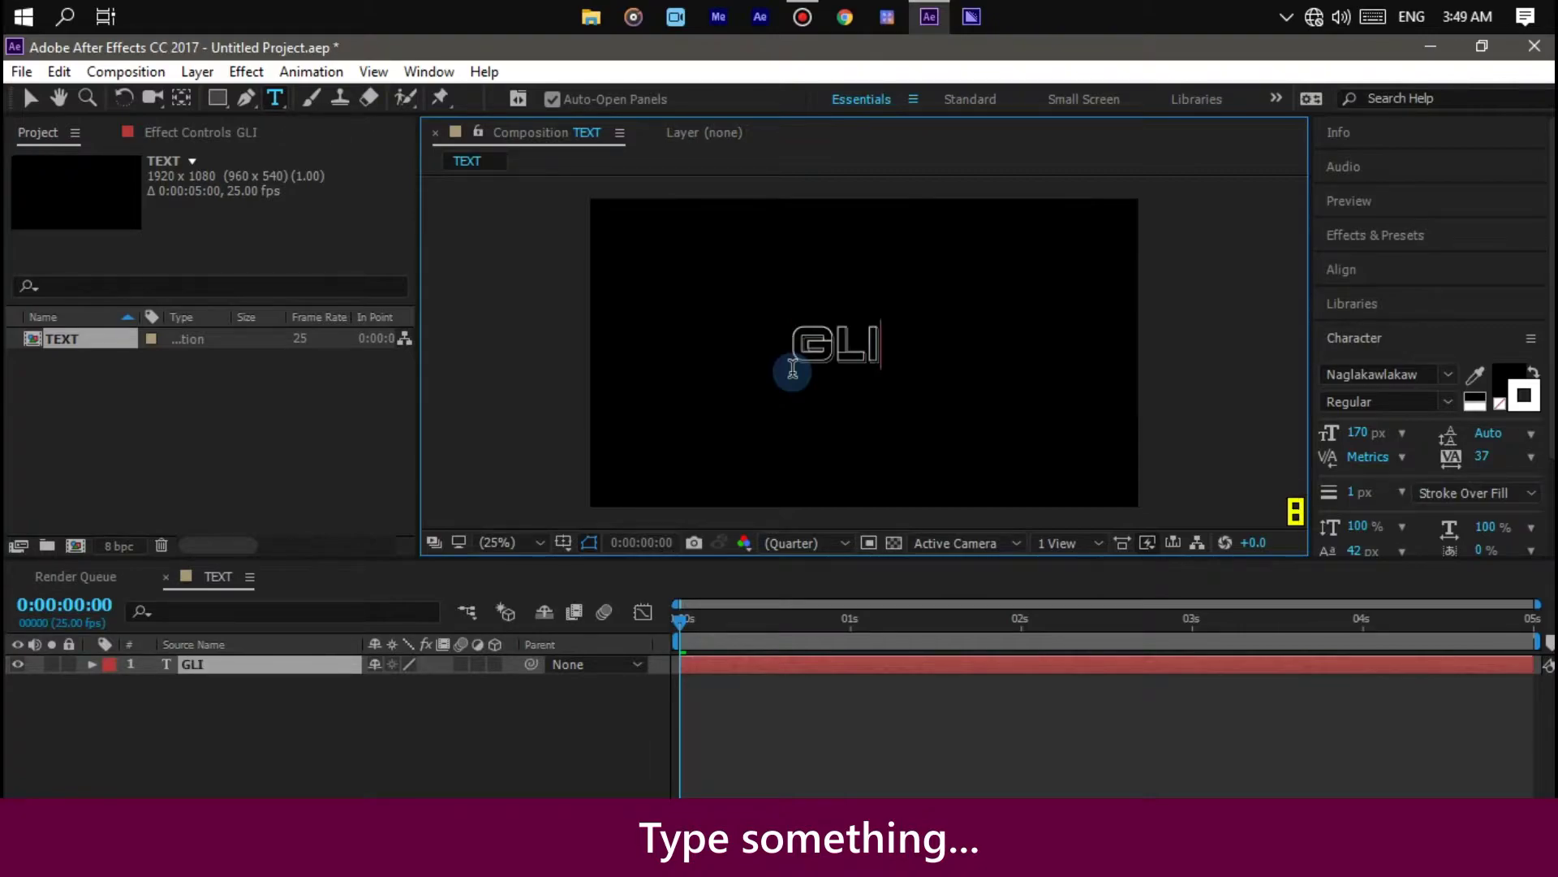
pyautogui.write('TCH')
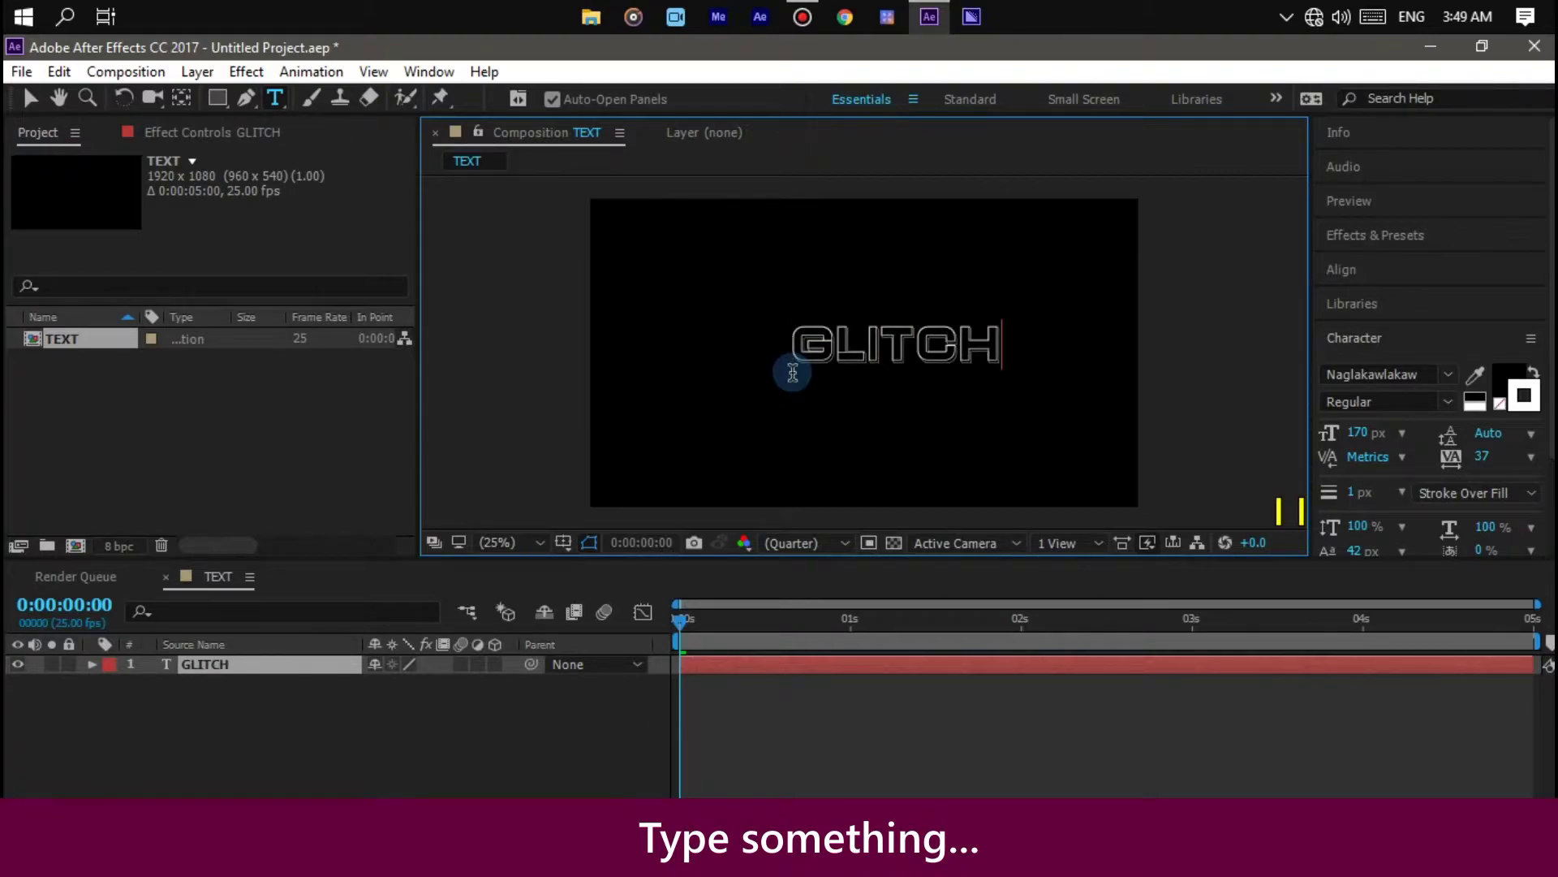
pyautogui.click(862, 345)
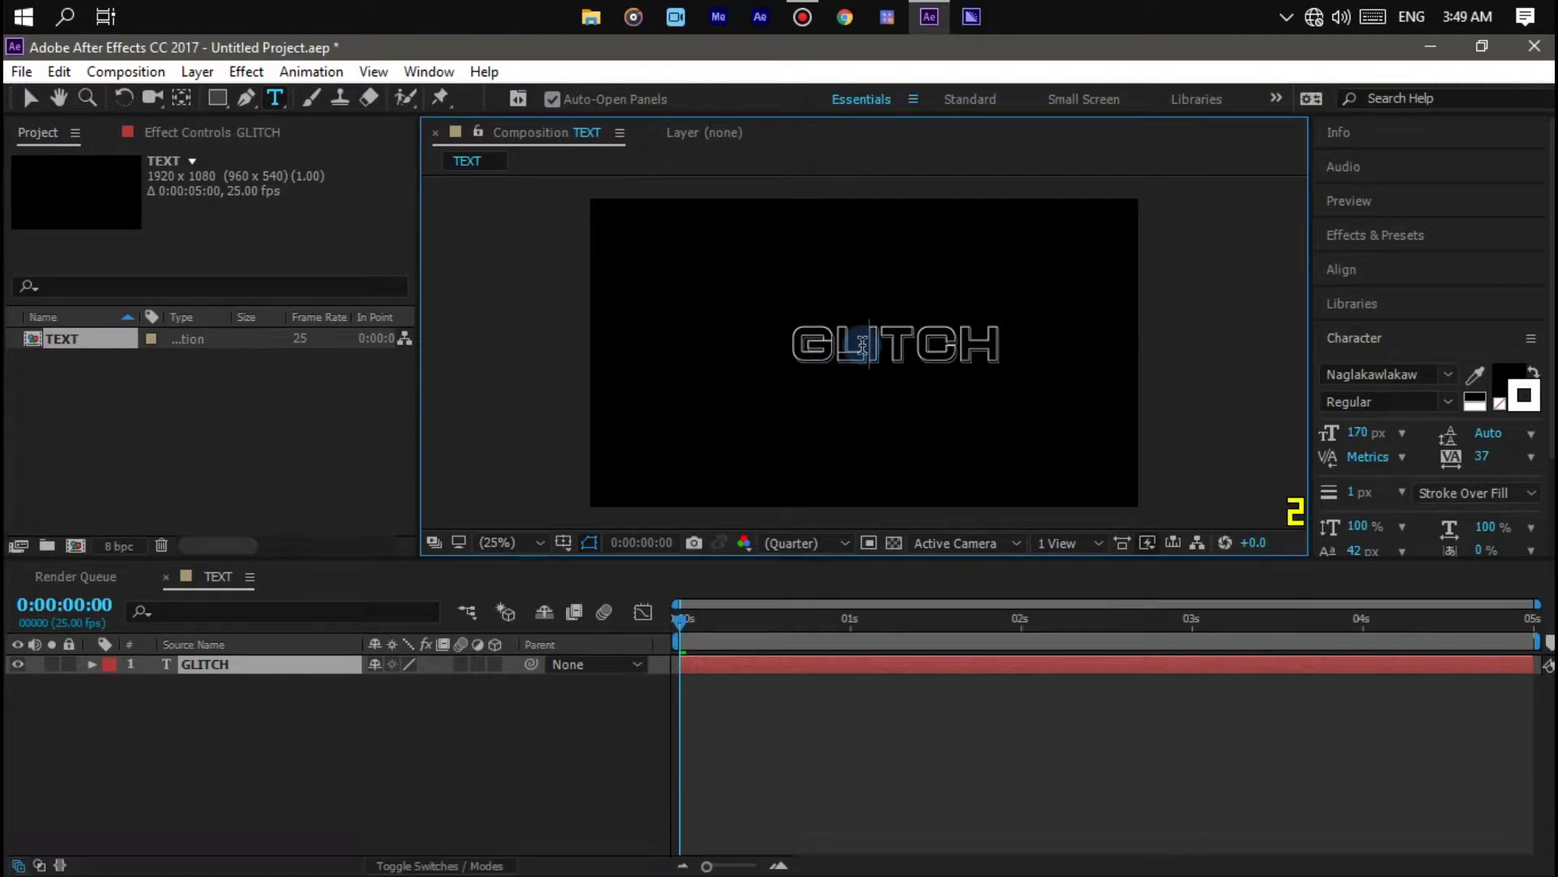
pyautogui.doubleClick(862, 344)
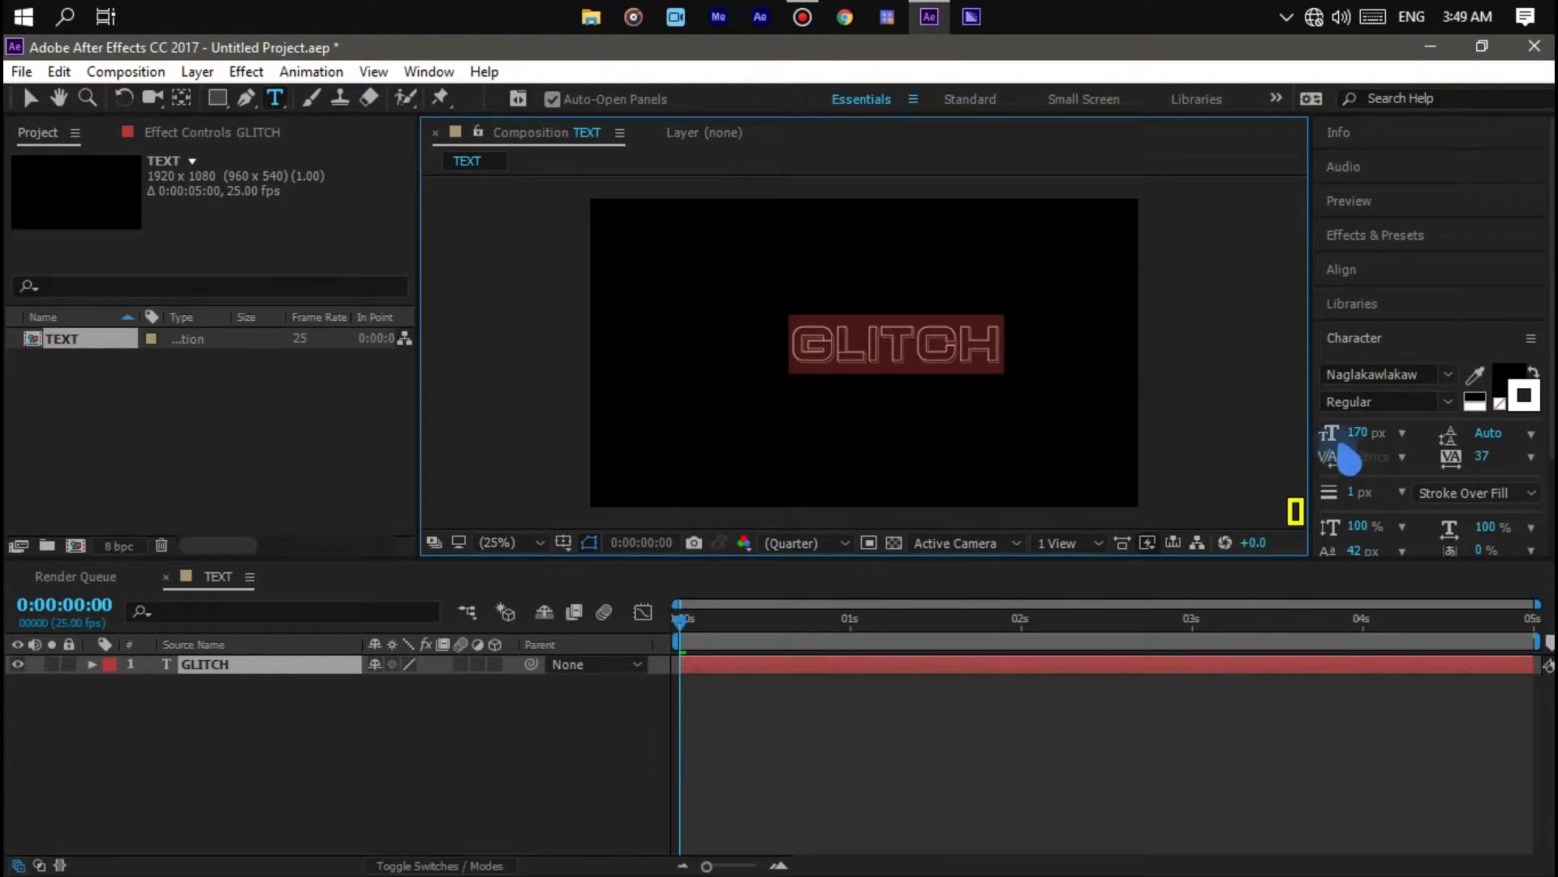
# Step: Centre the GLITCH text horizontally and vertically in the frame
pyautogui.click(1362, 270)
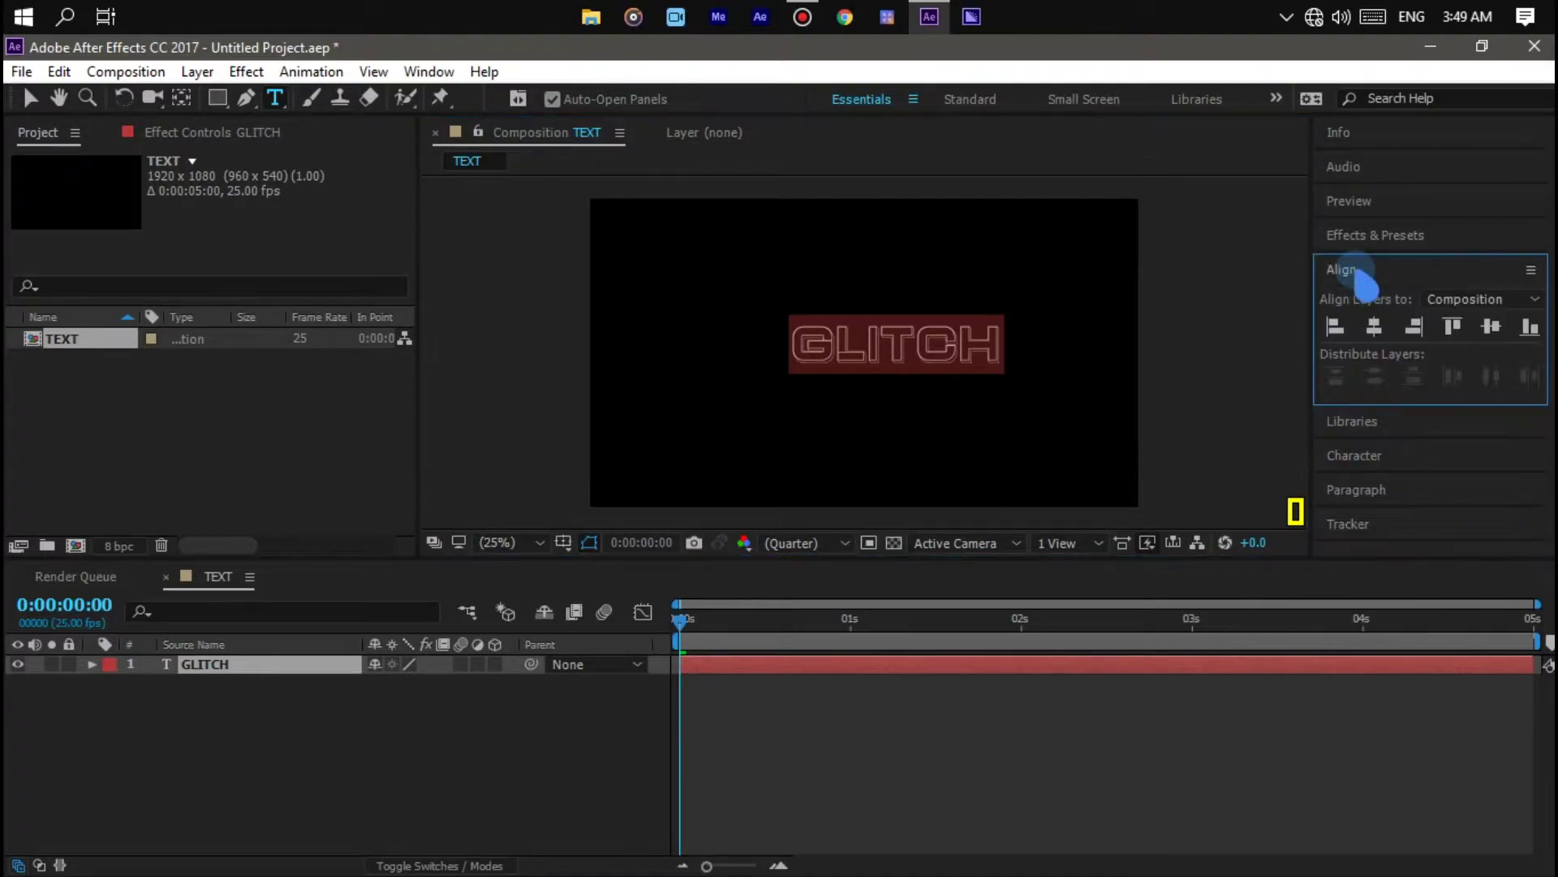
pyautogui.click(1374, 327)
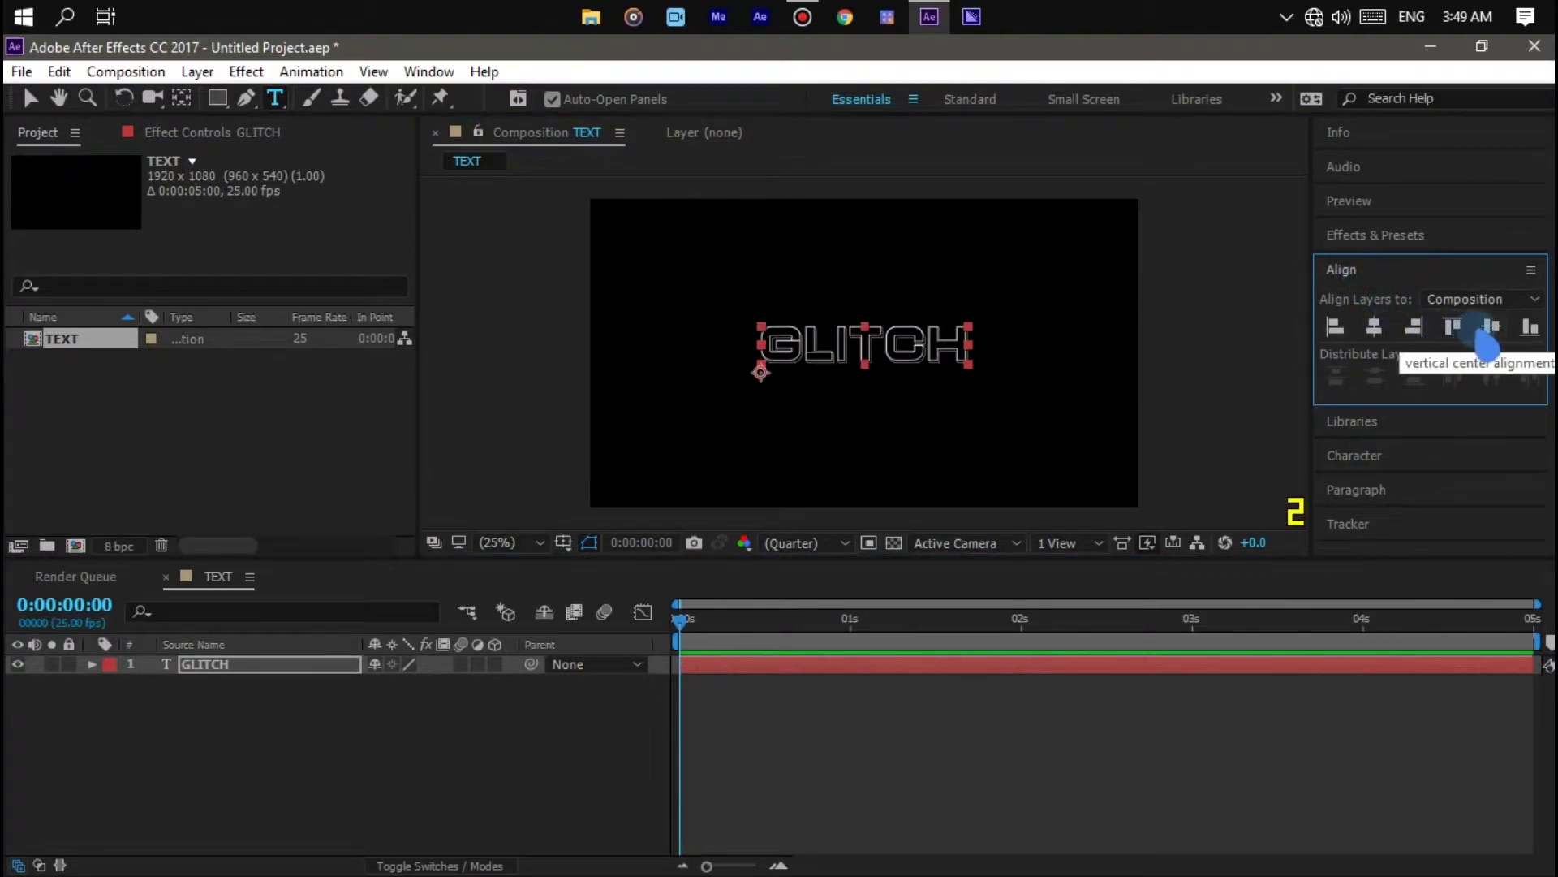
pyautogui.click(1491, 328)
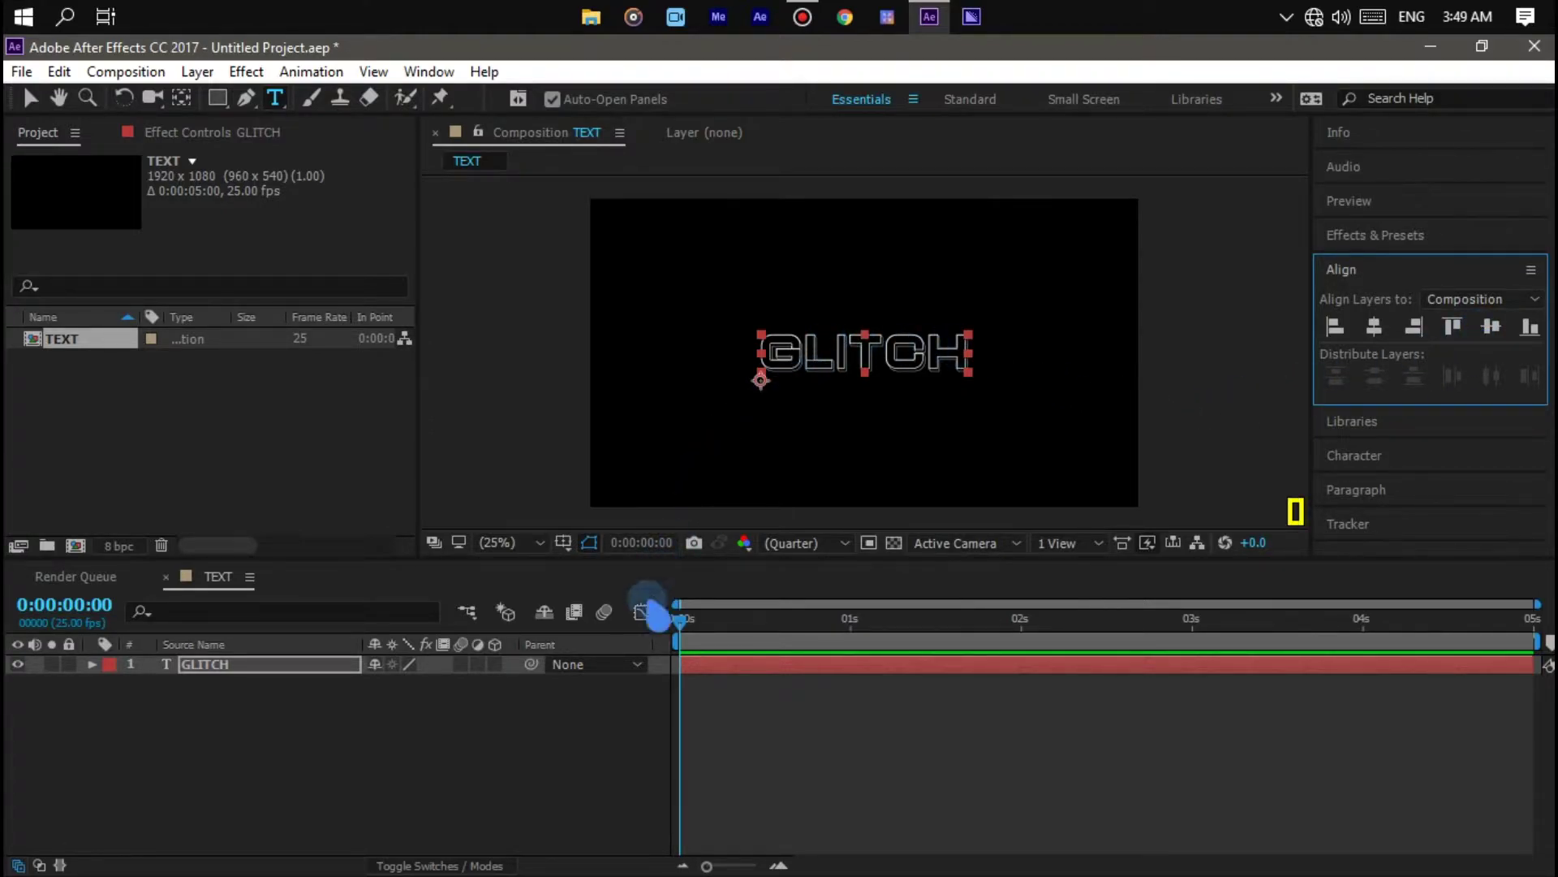
# Step: Create a composition named 'FRACTAL' and add a solid layer to it
pyautogui.hotkey('ctrl', 'n')
pyautogui.write('F')
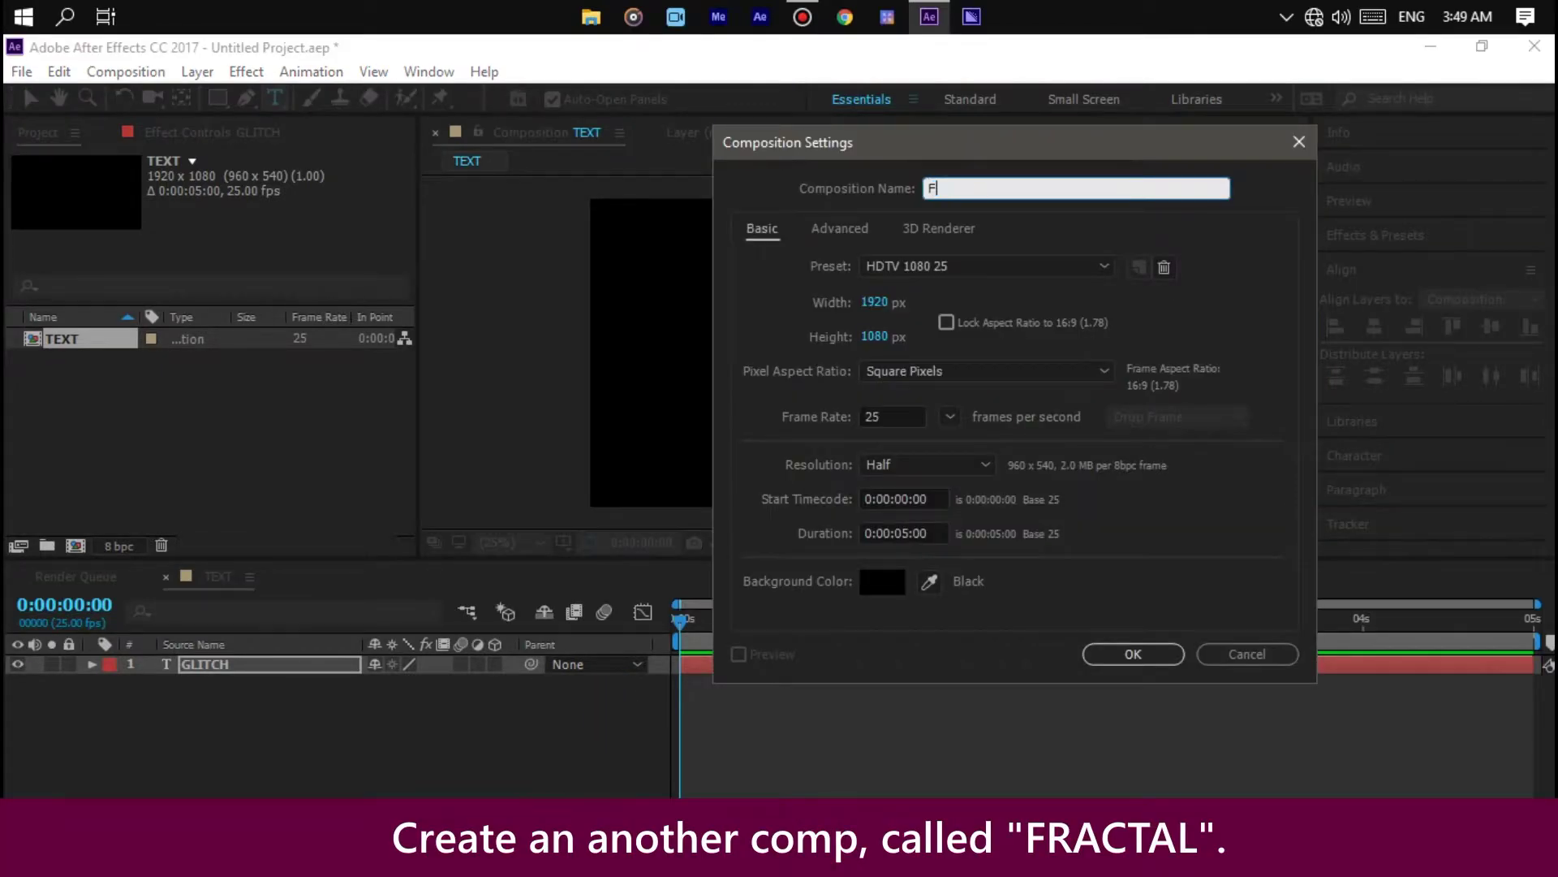
pyautogui.write('RACTA')
pyautogui.write('L')
pyautogui.press('Return')
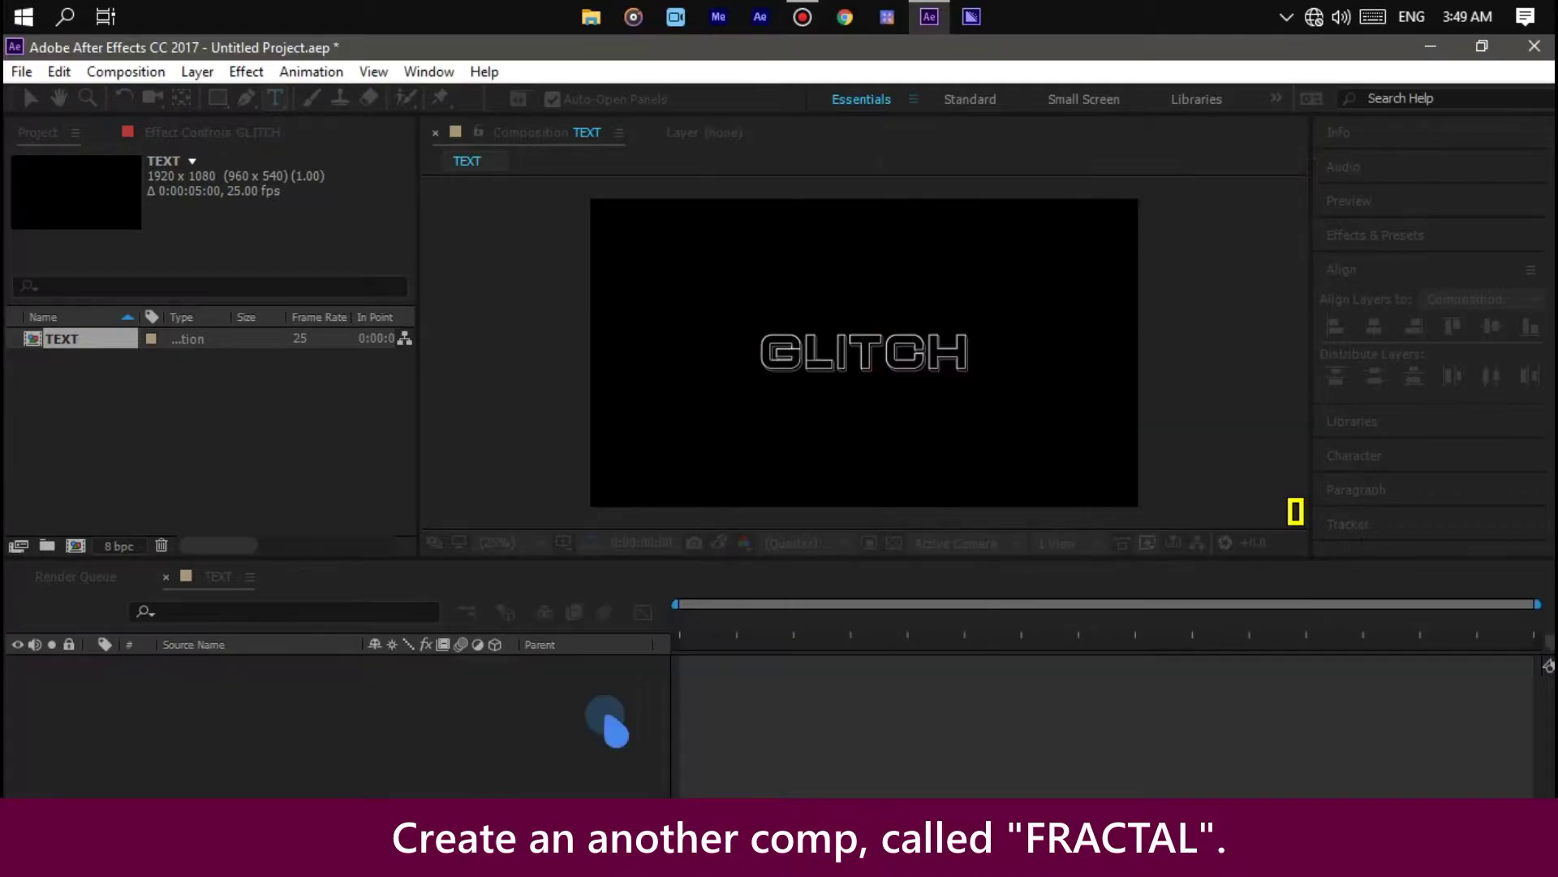
pyautogui.hotkey('ctrl', 'y')
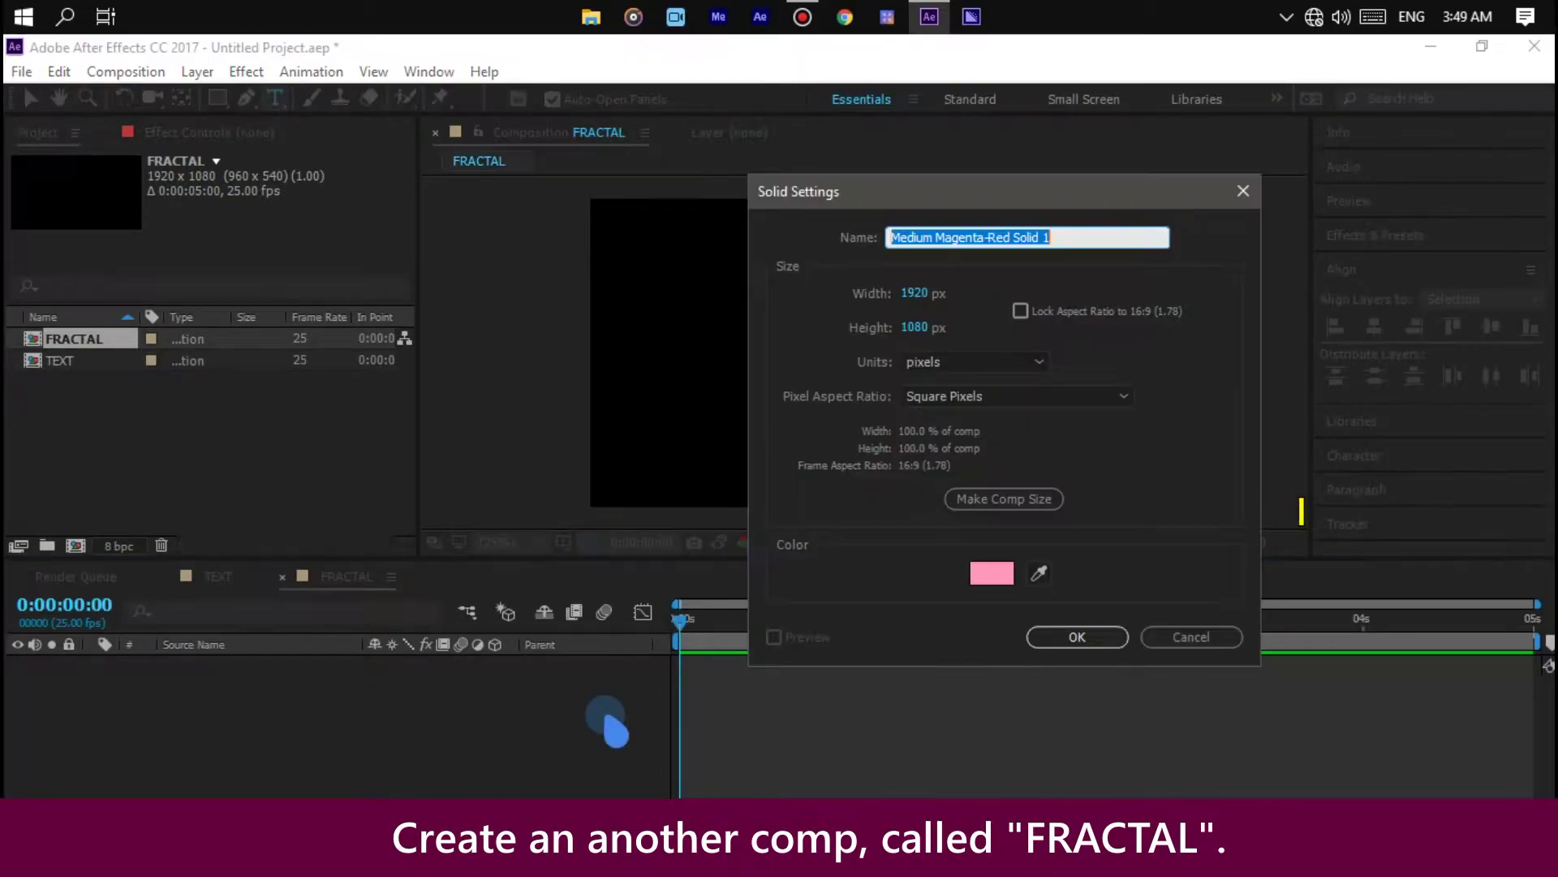
pyautogui.press('Return')
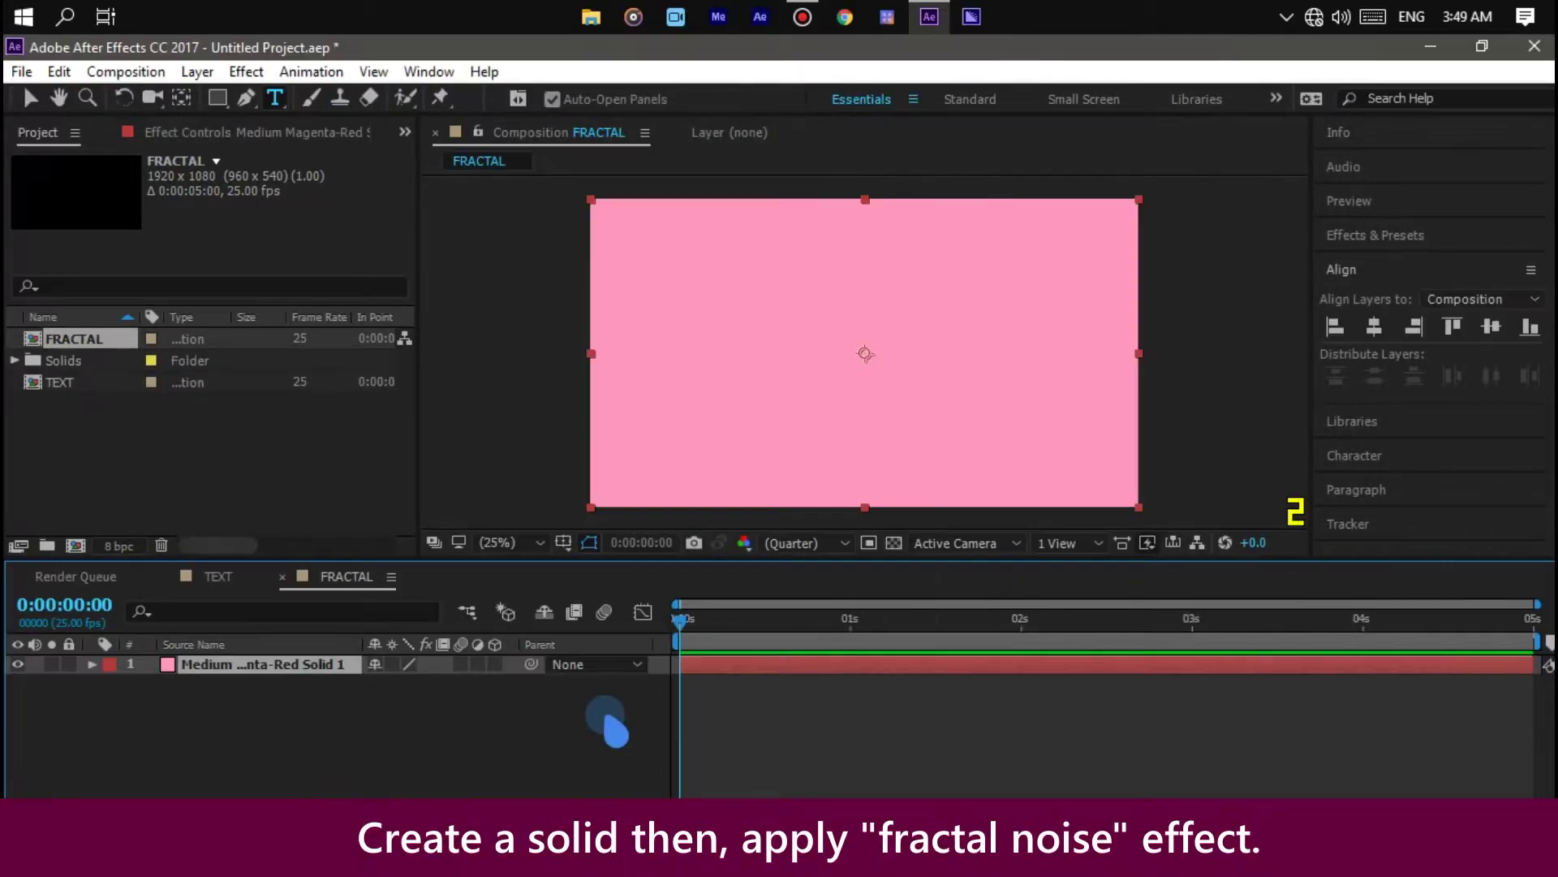
# Step: Apply the Fractal Noise effect to the solid
pyautogui.hotkey('ctrl', 'space')
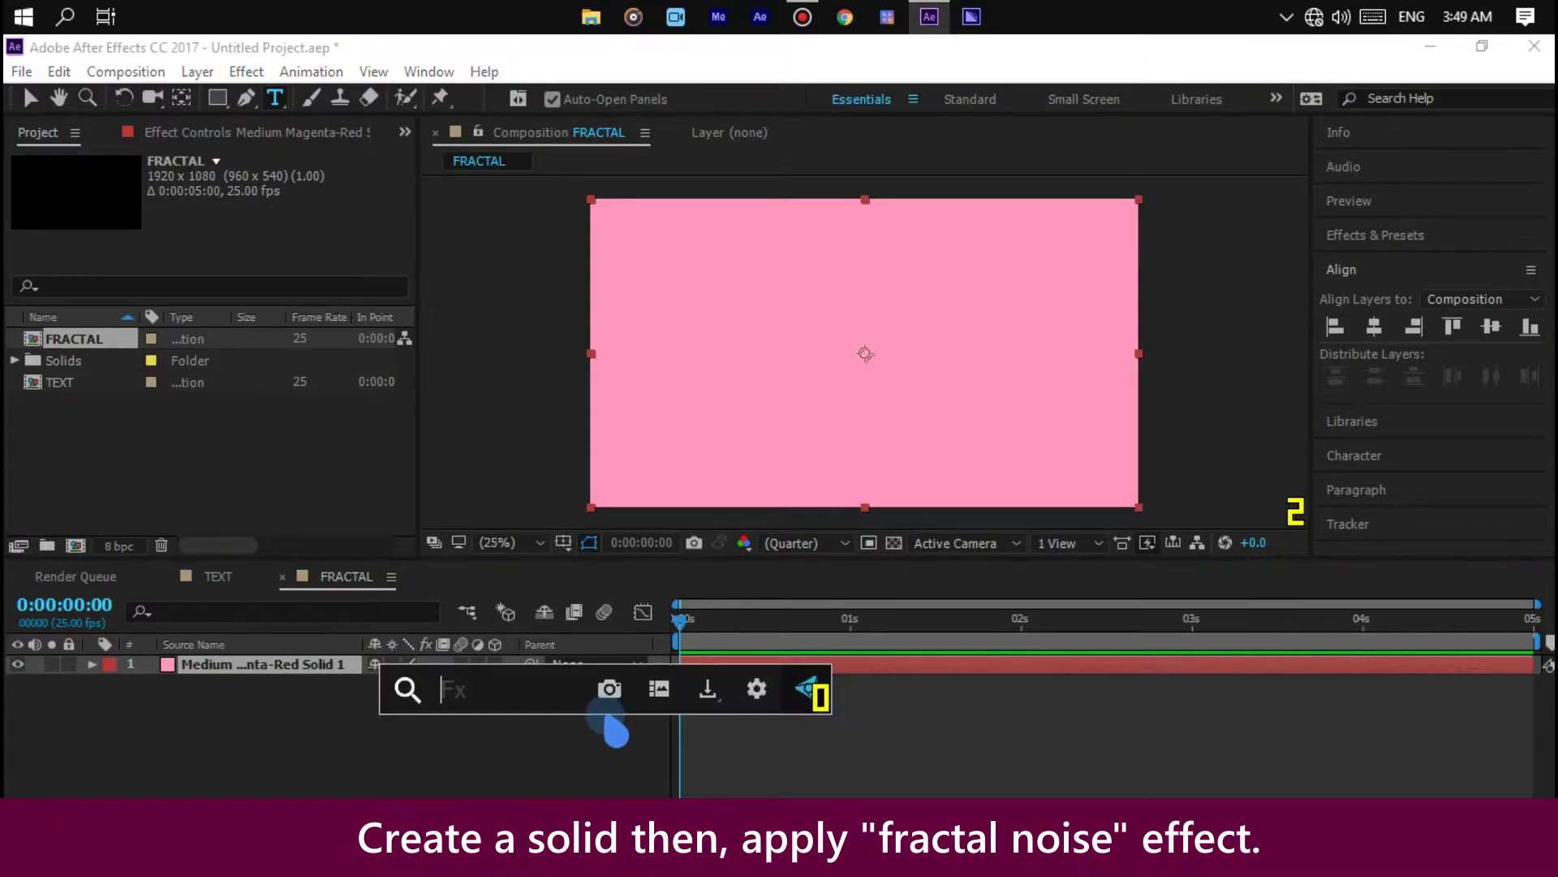
pyautogui.write('fr')
pyautogui.press('Down')
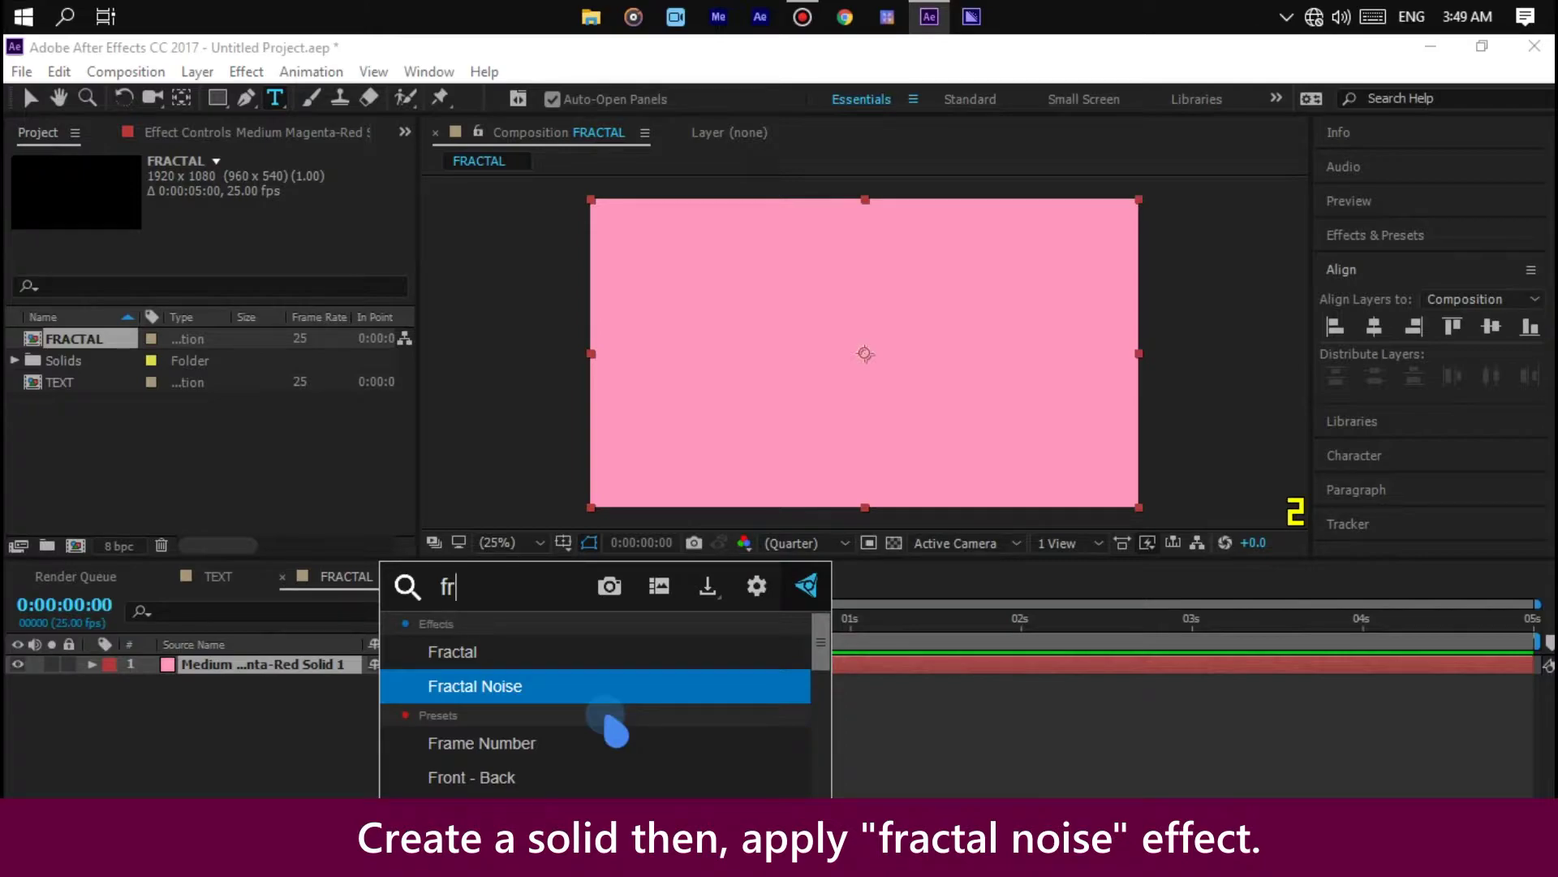
pyautogui.press('Return')
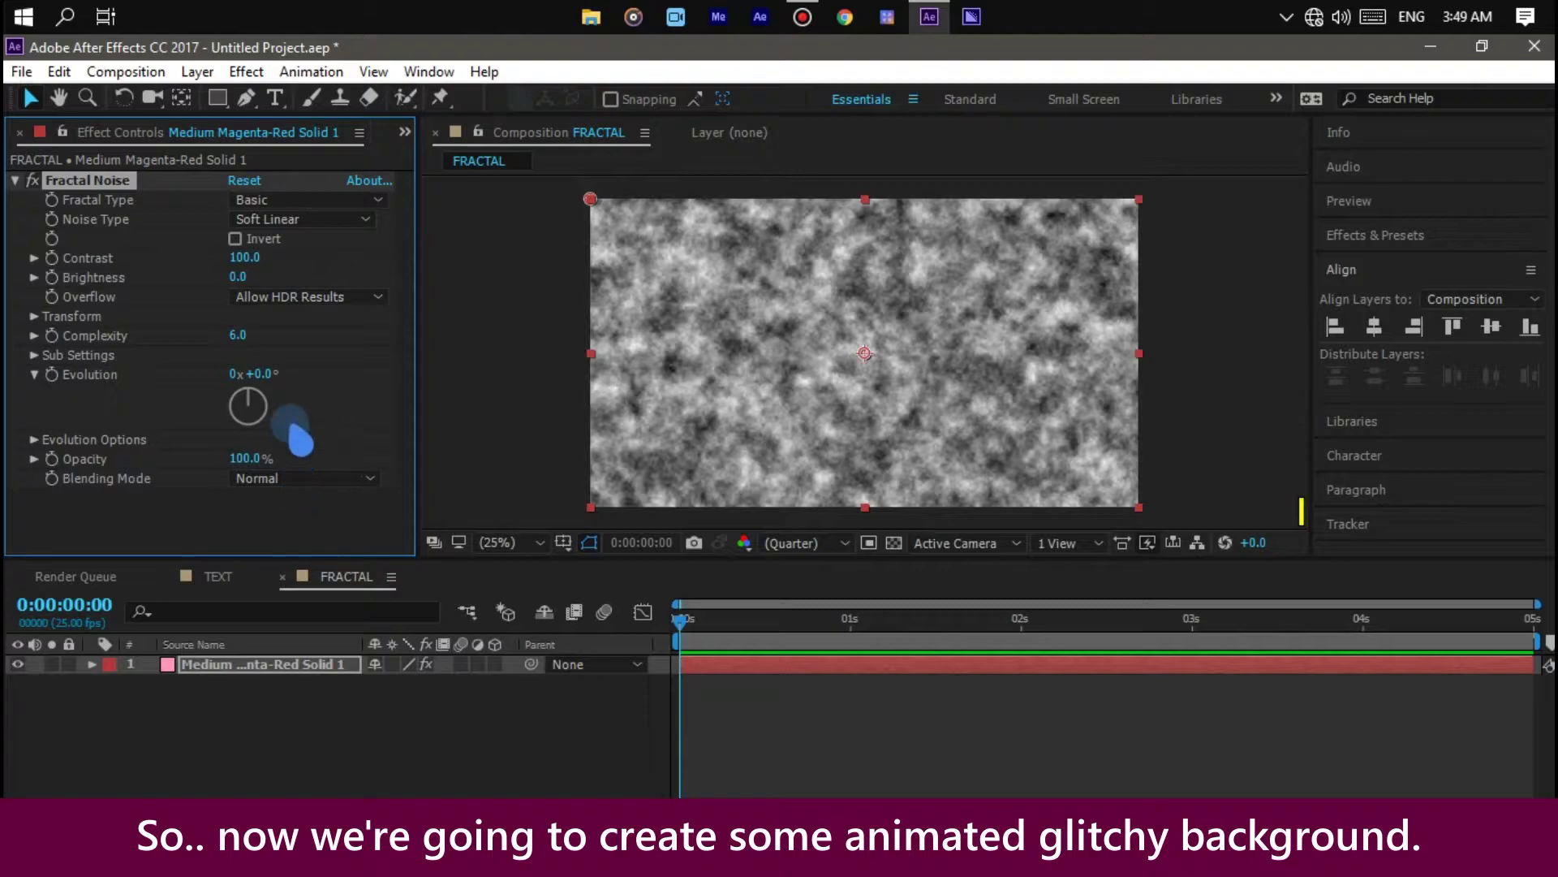
# Step: Set Fractal Noise Complexity to 4, Noise Type to Block and Fractal Type to Max
pyautogui.click(240, 337)
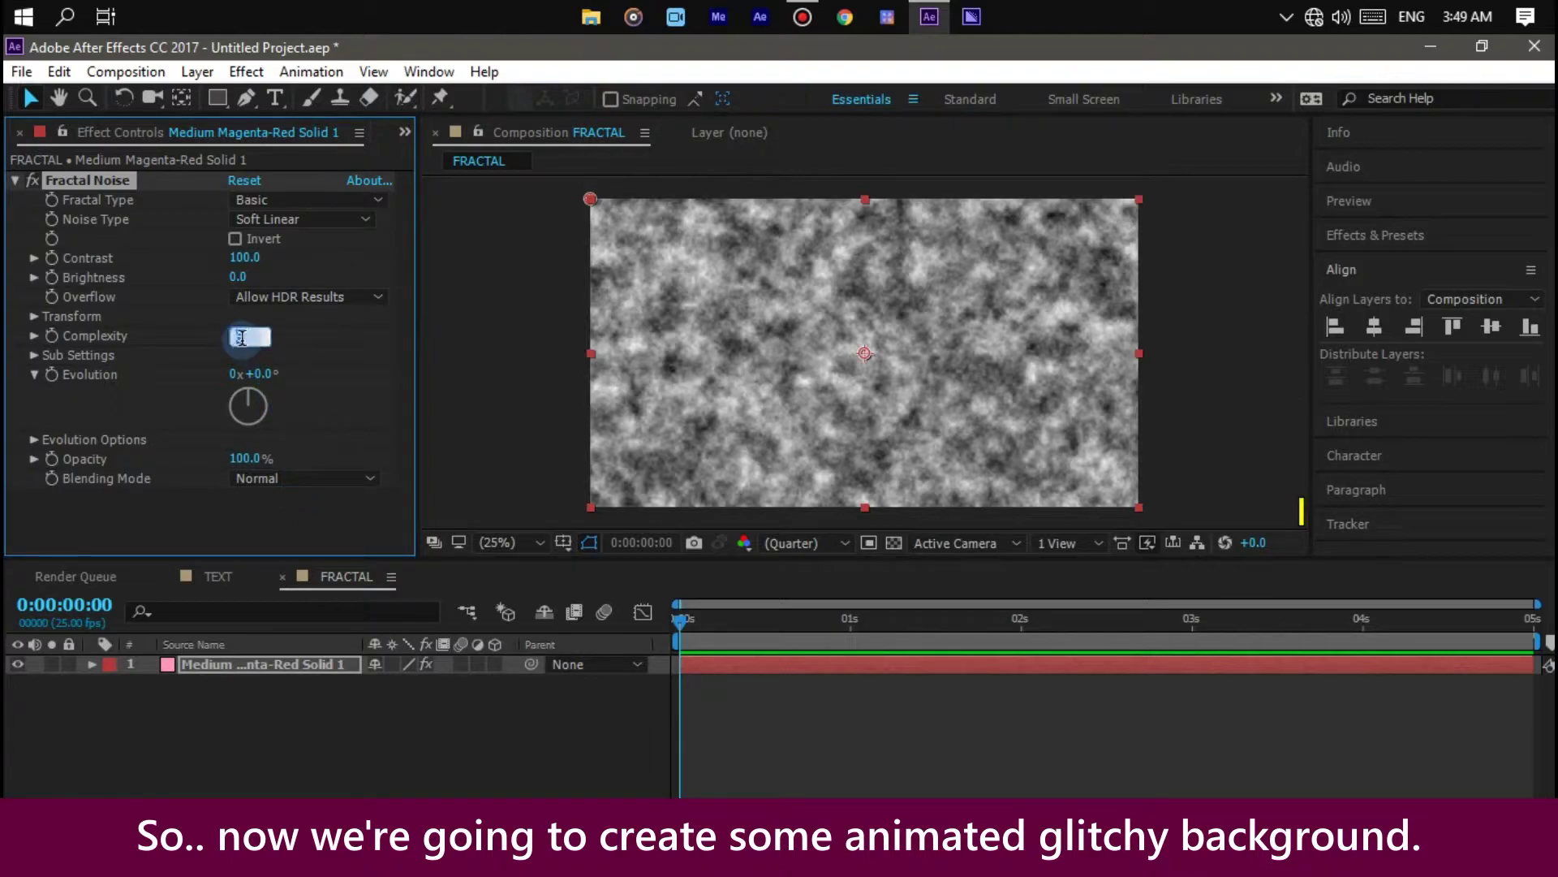
pyautogui.write('4')
pyautogui.press('Return')
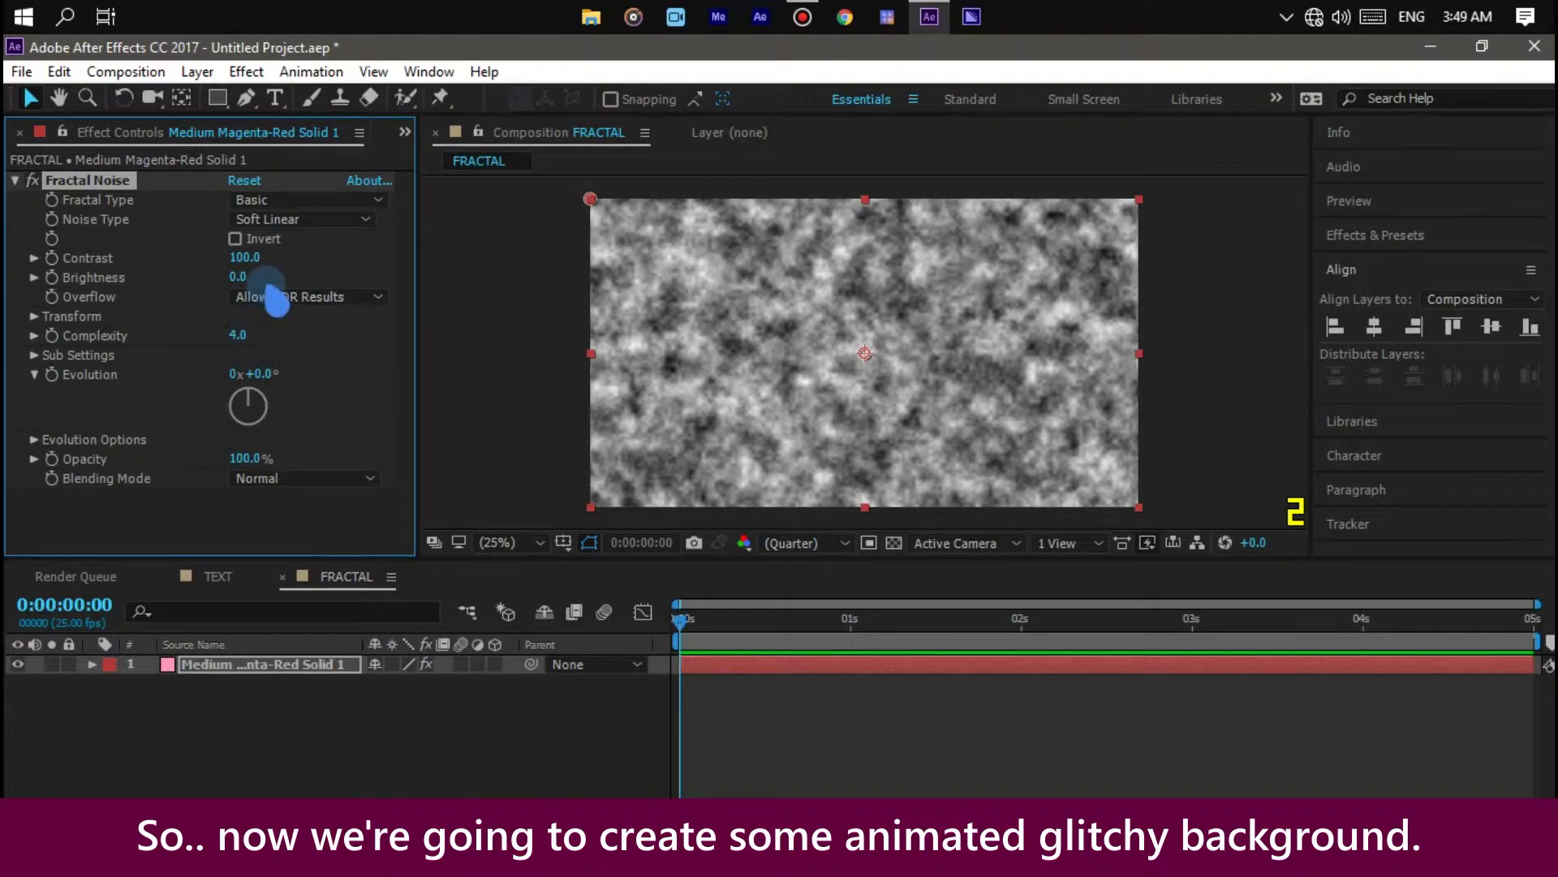
pyautogui.click(301, 222)
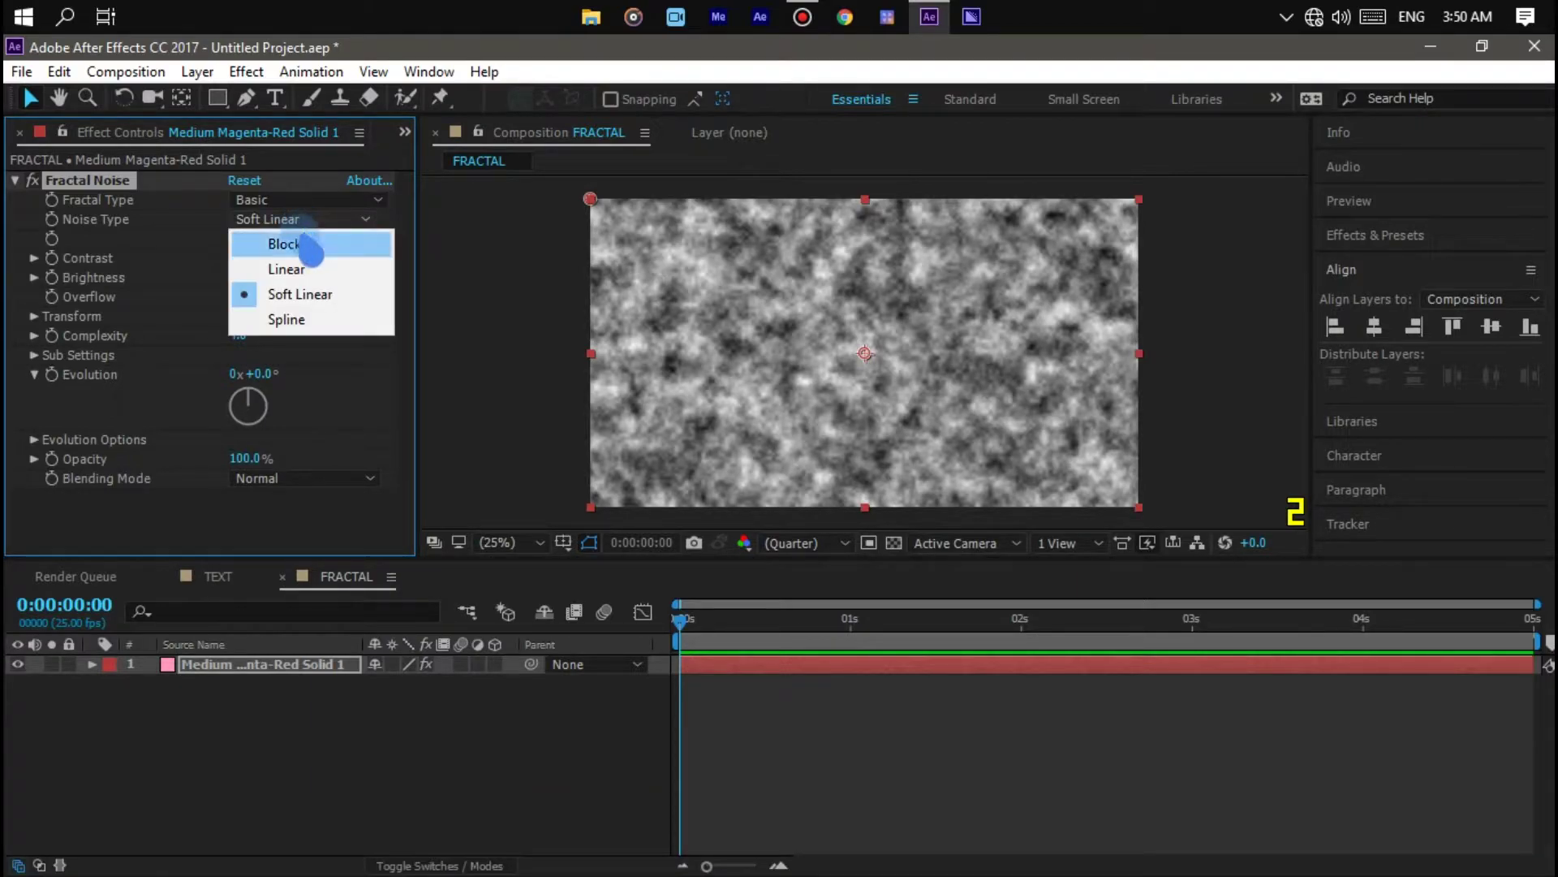
pyautogui.click(311, 243)
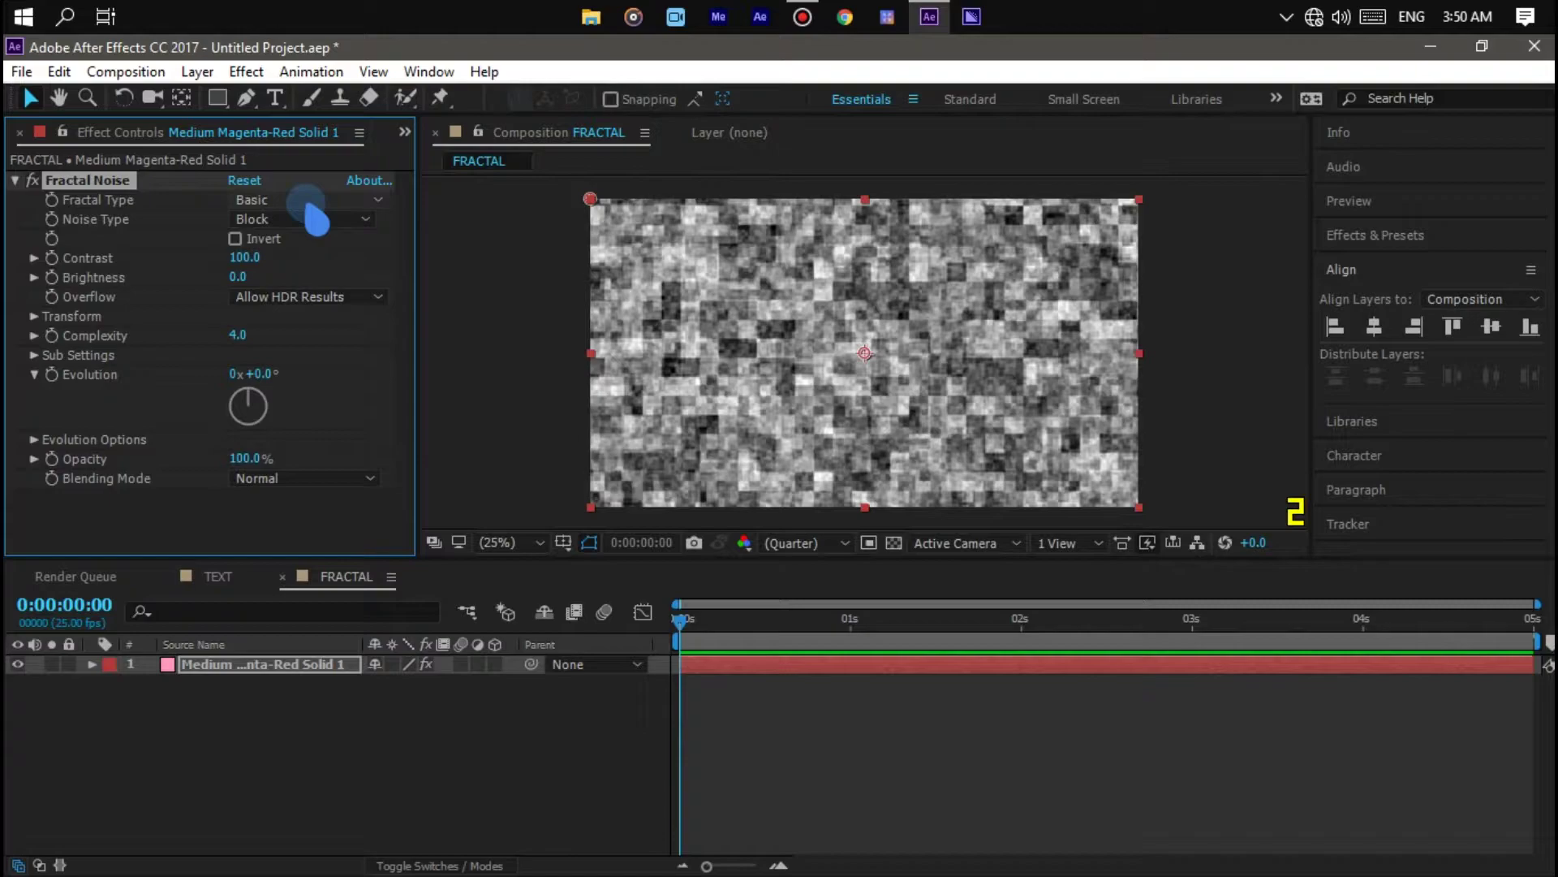
pyautogui.click(306, 201)
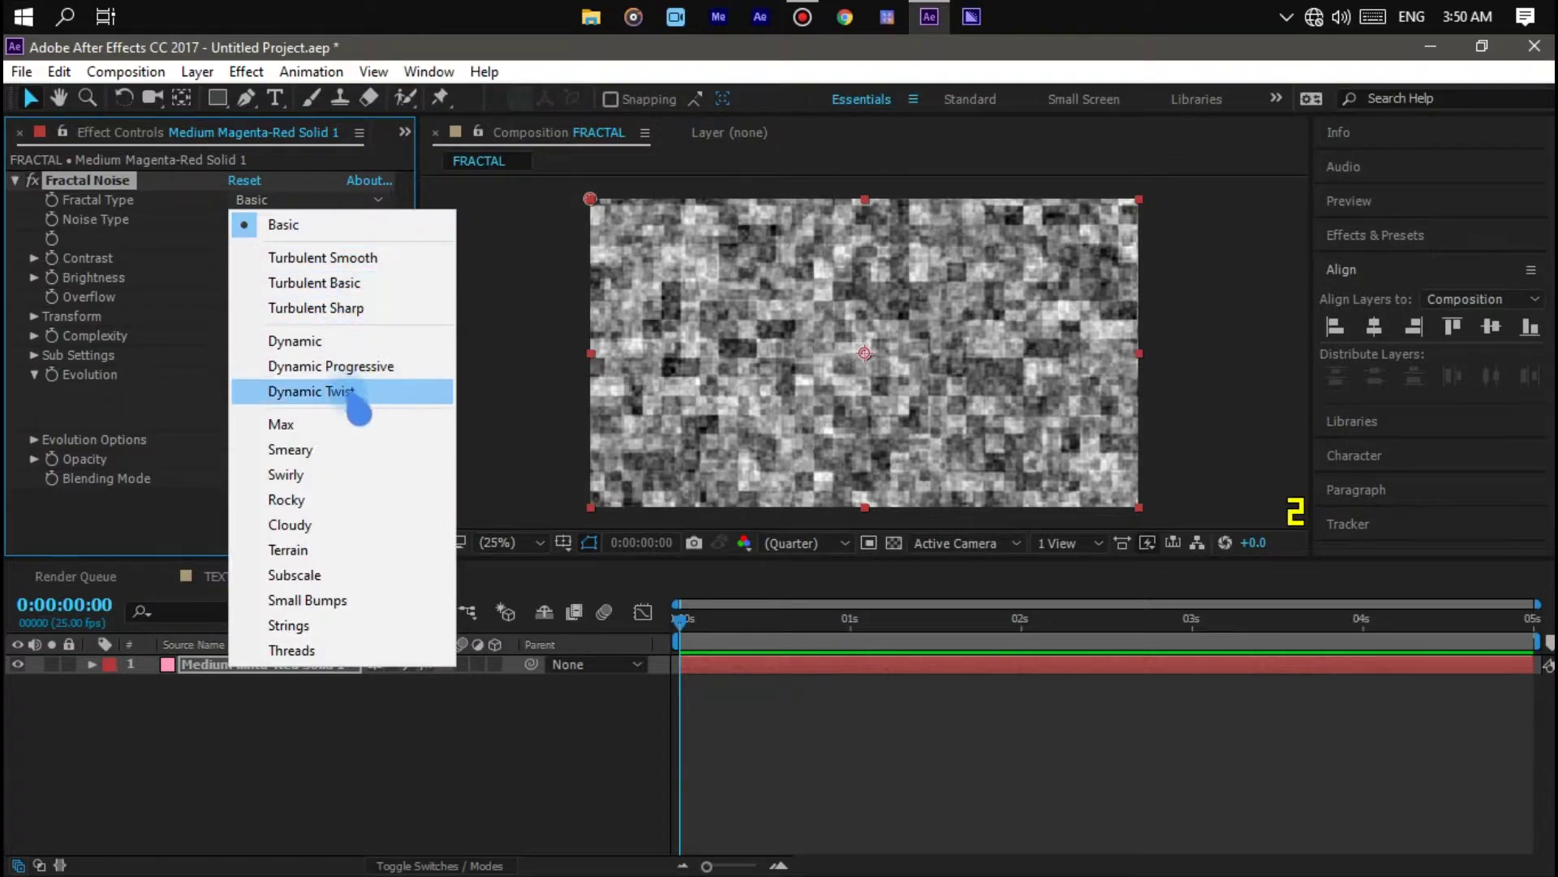
pyautogui.click(356, 425)
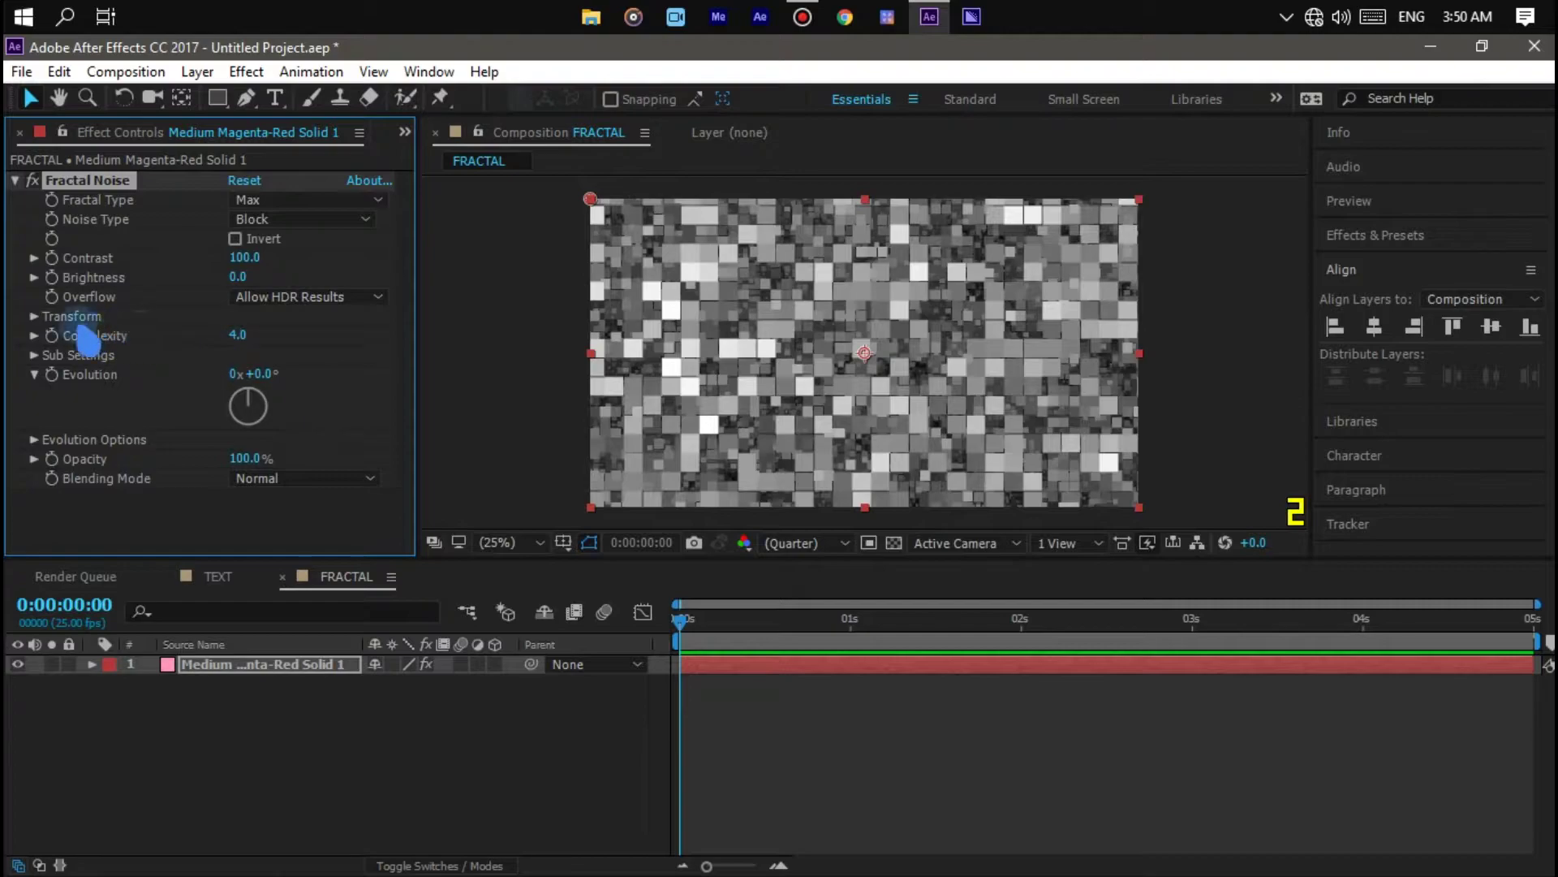
# Step: Turn off Uniform Scaling and set Scale Width 2000 and Scale Height 90
pyautogui.click(34, 317)
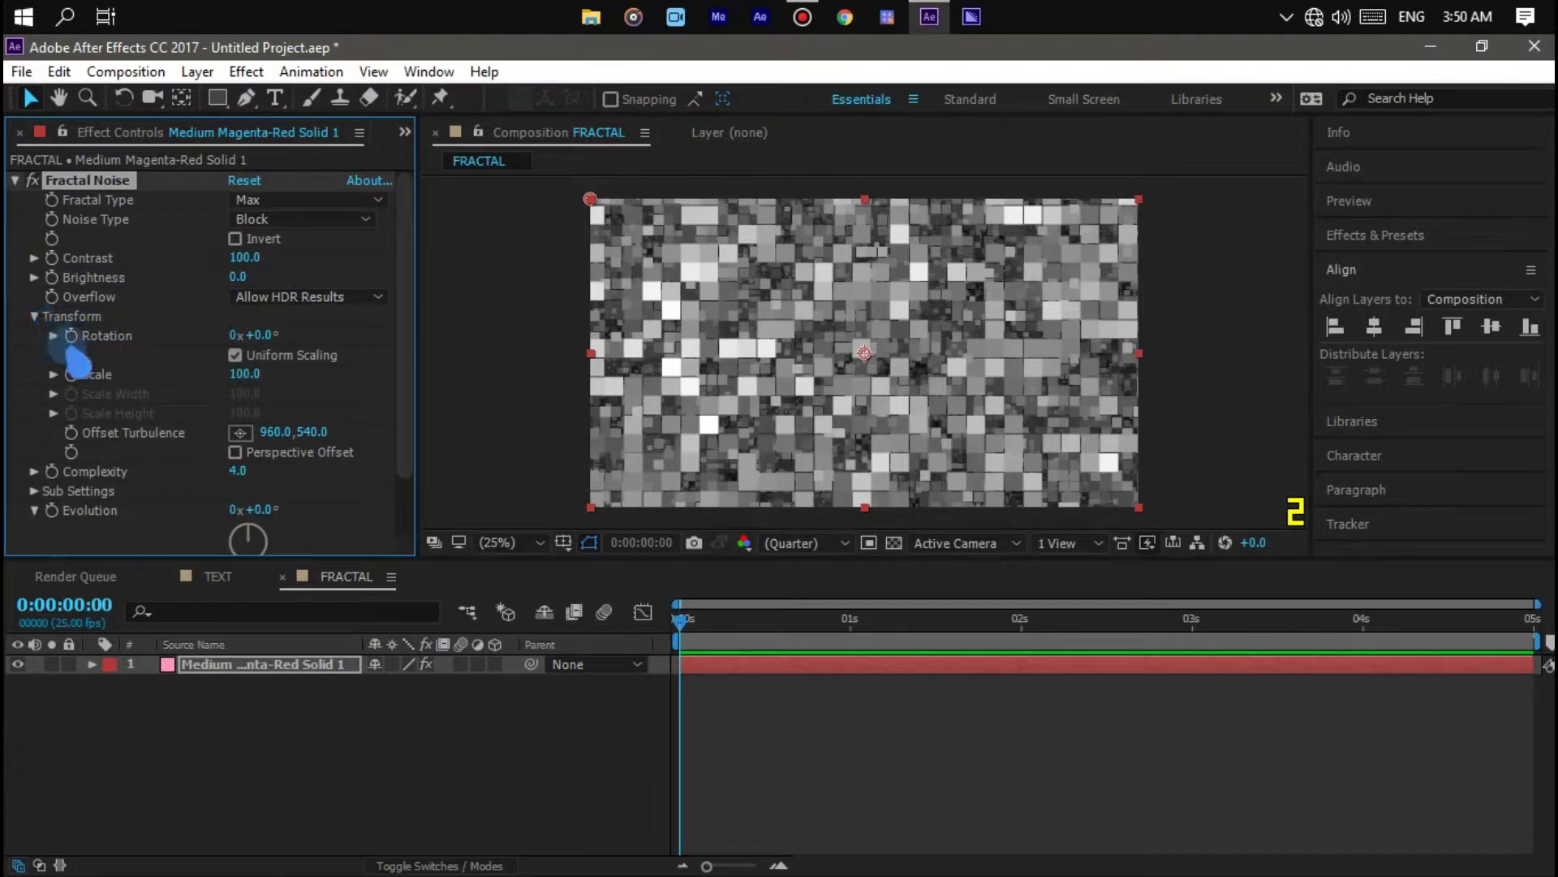
pyautogui.click(236, 354)
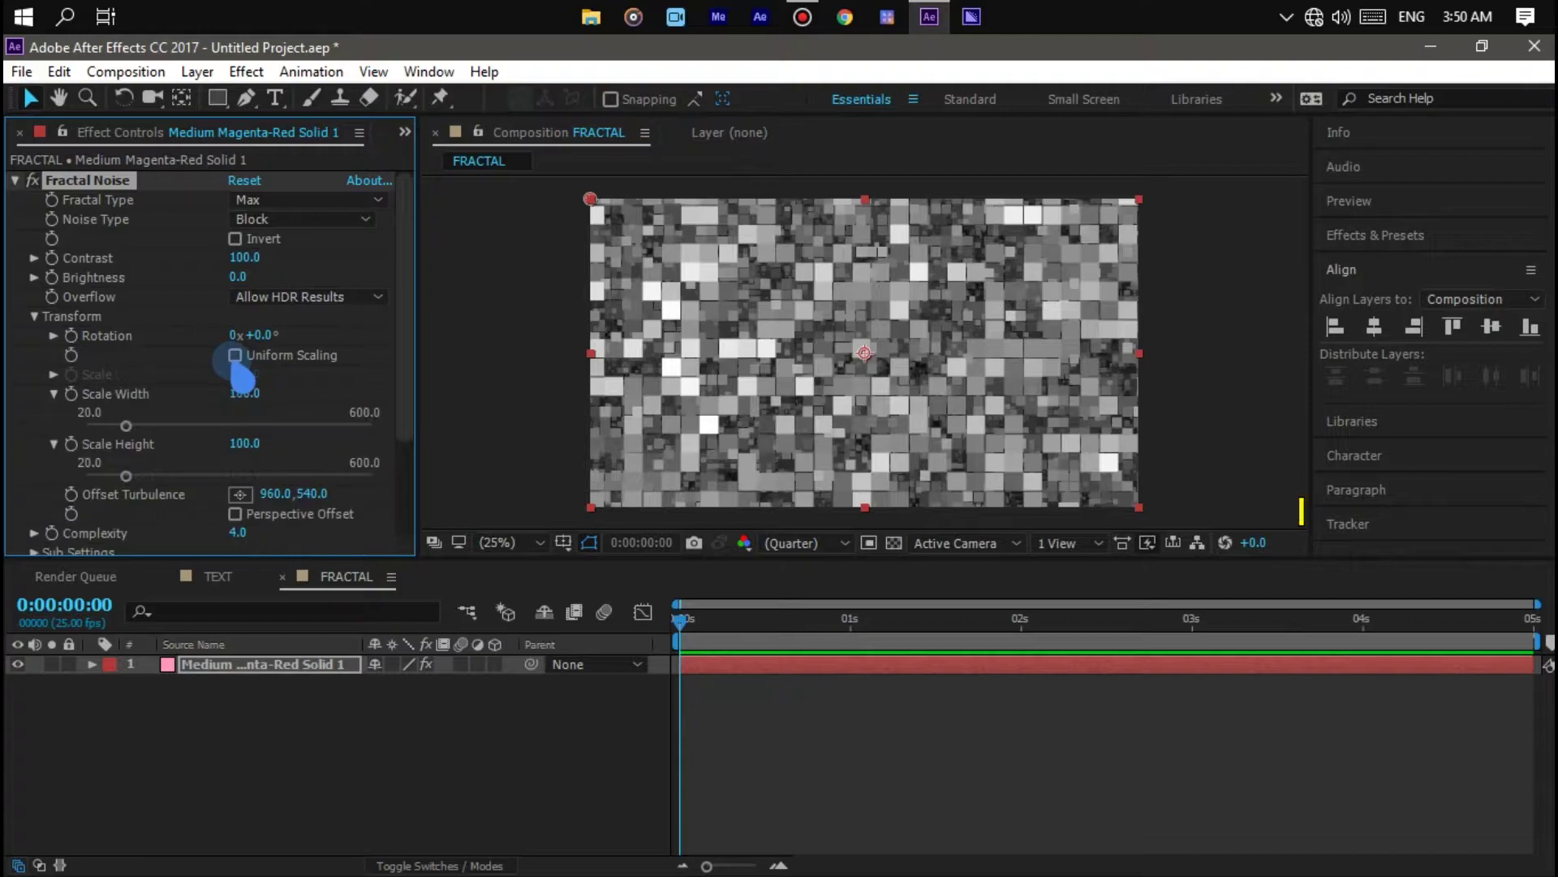
pyautogui.click(246, 393)
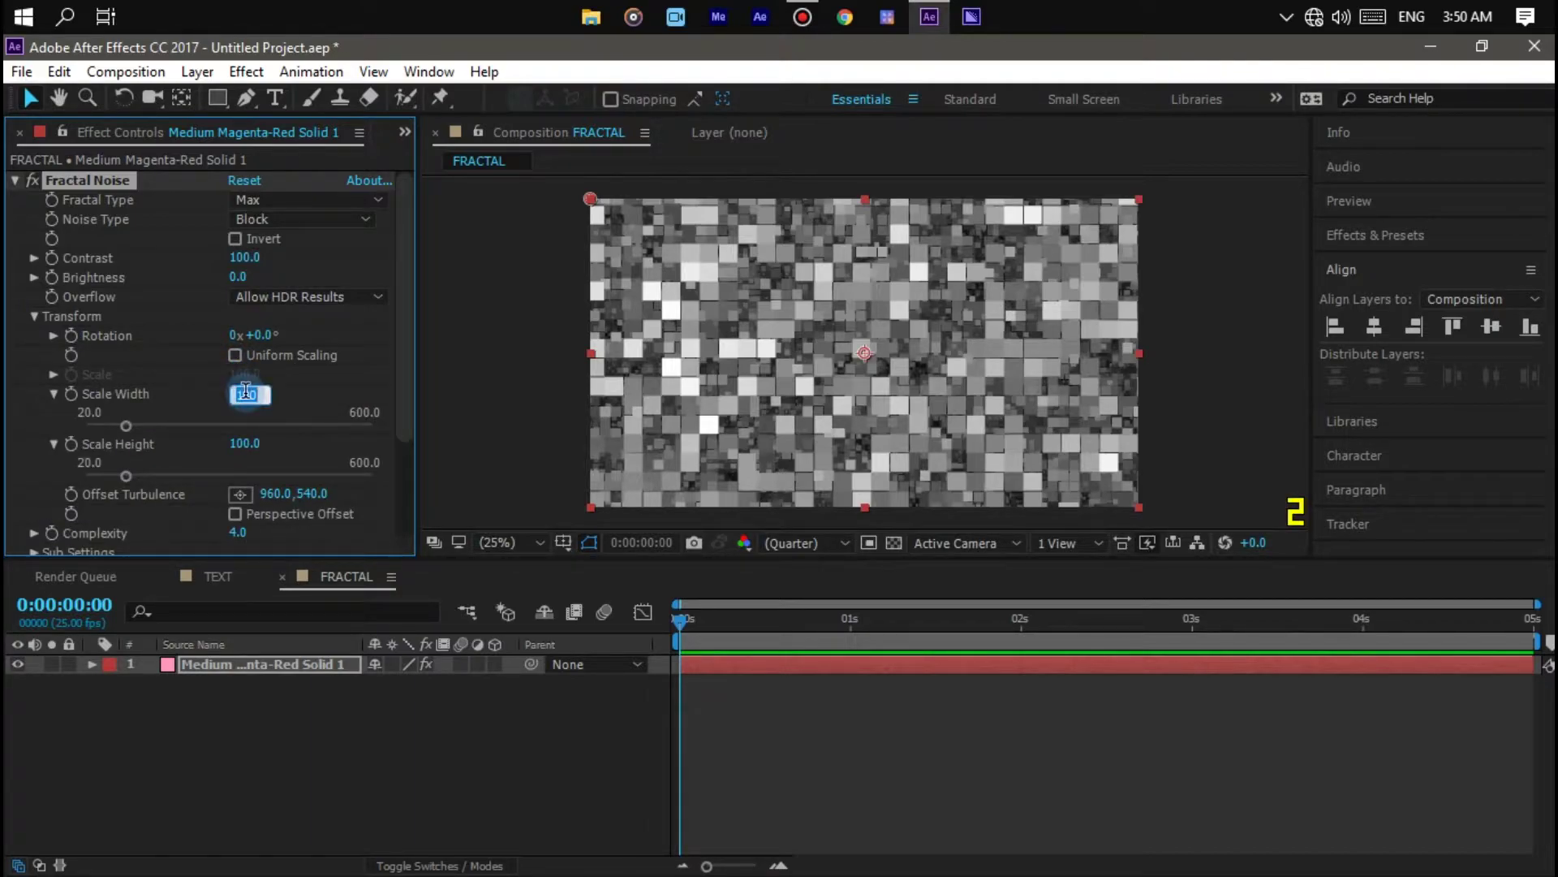
pyautogui.write('0')
pyautogui.press('BackSpace')
pyautogui.write('2000')
pyautogui.click(246, 396)
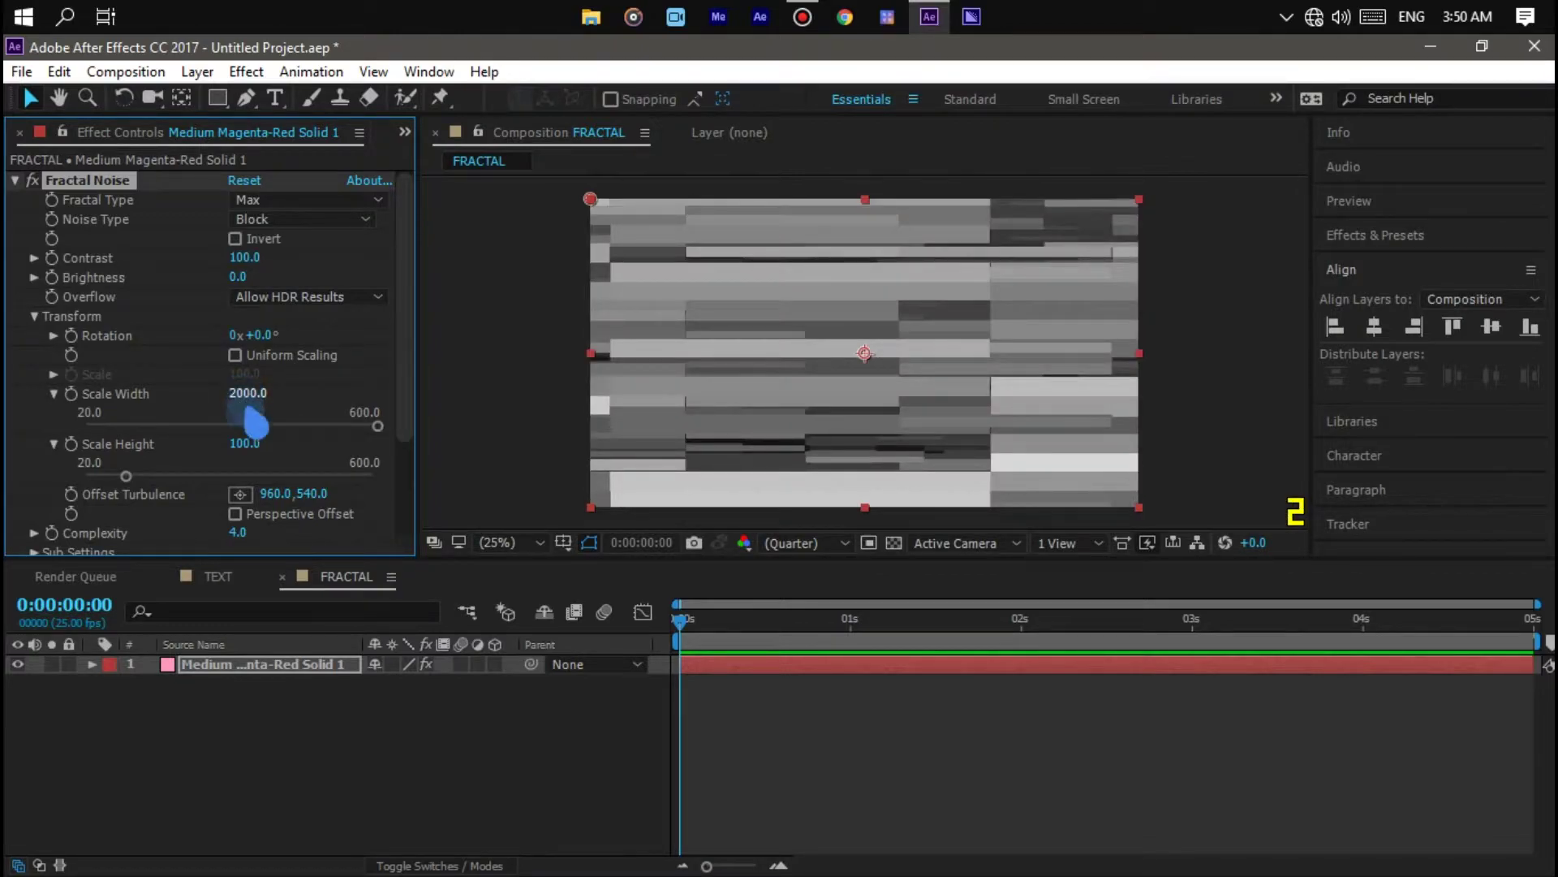
pyautogui.click(246, 445)
pyautogui.write('9')
pyautogui.write('0')
pyautogui.press('Return')
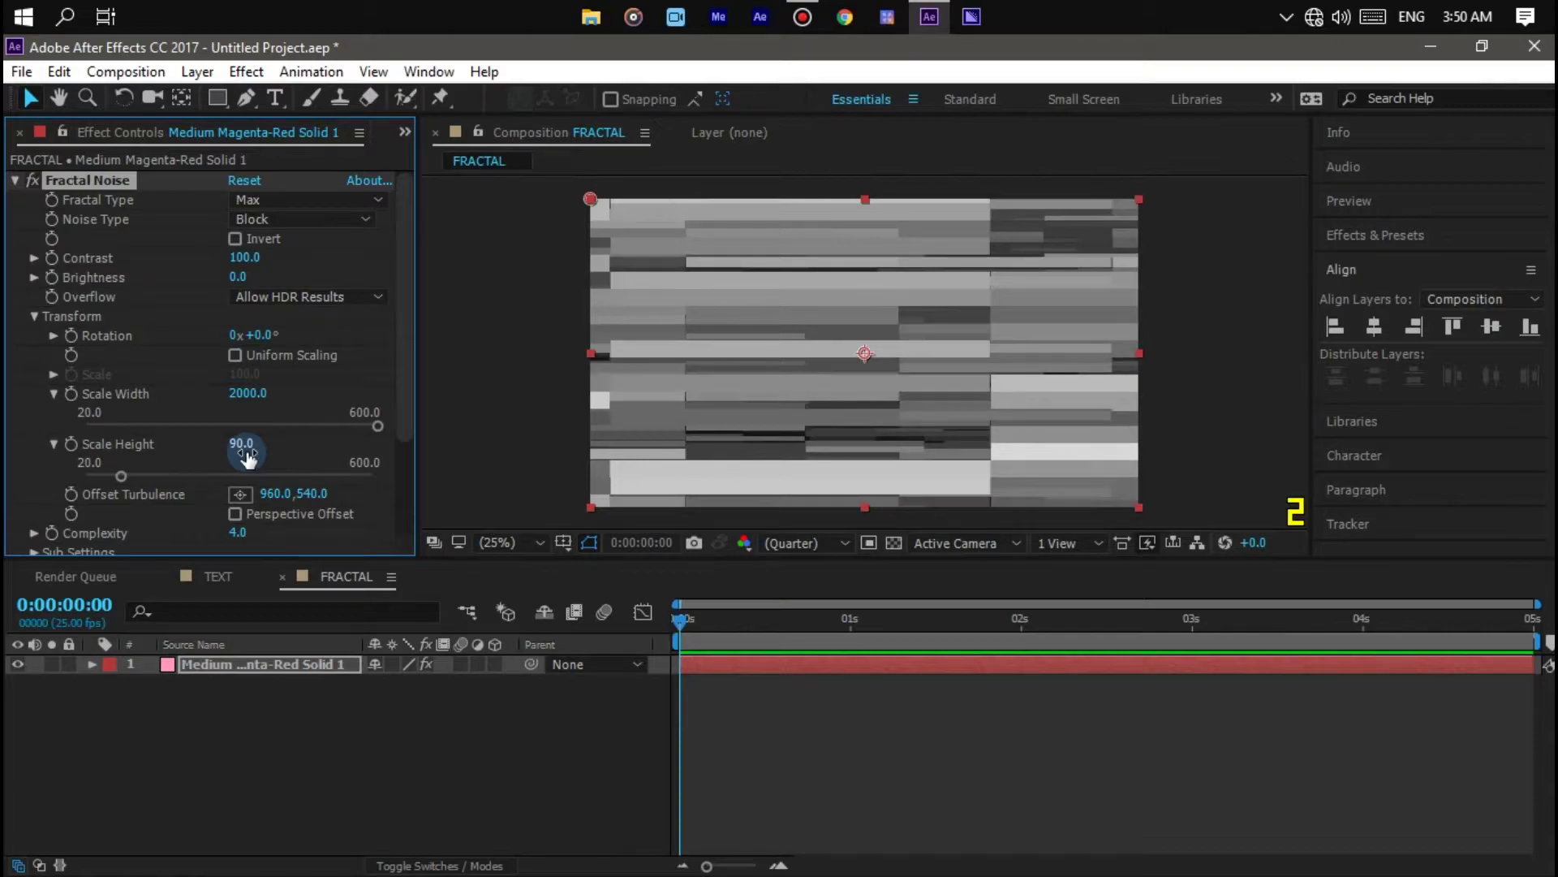
pyautogui.scroll(-3, 199, 505)
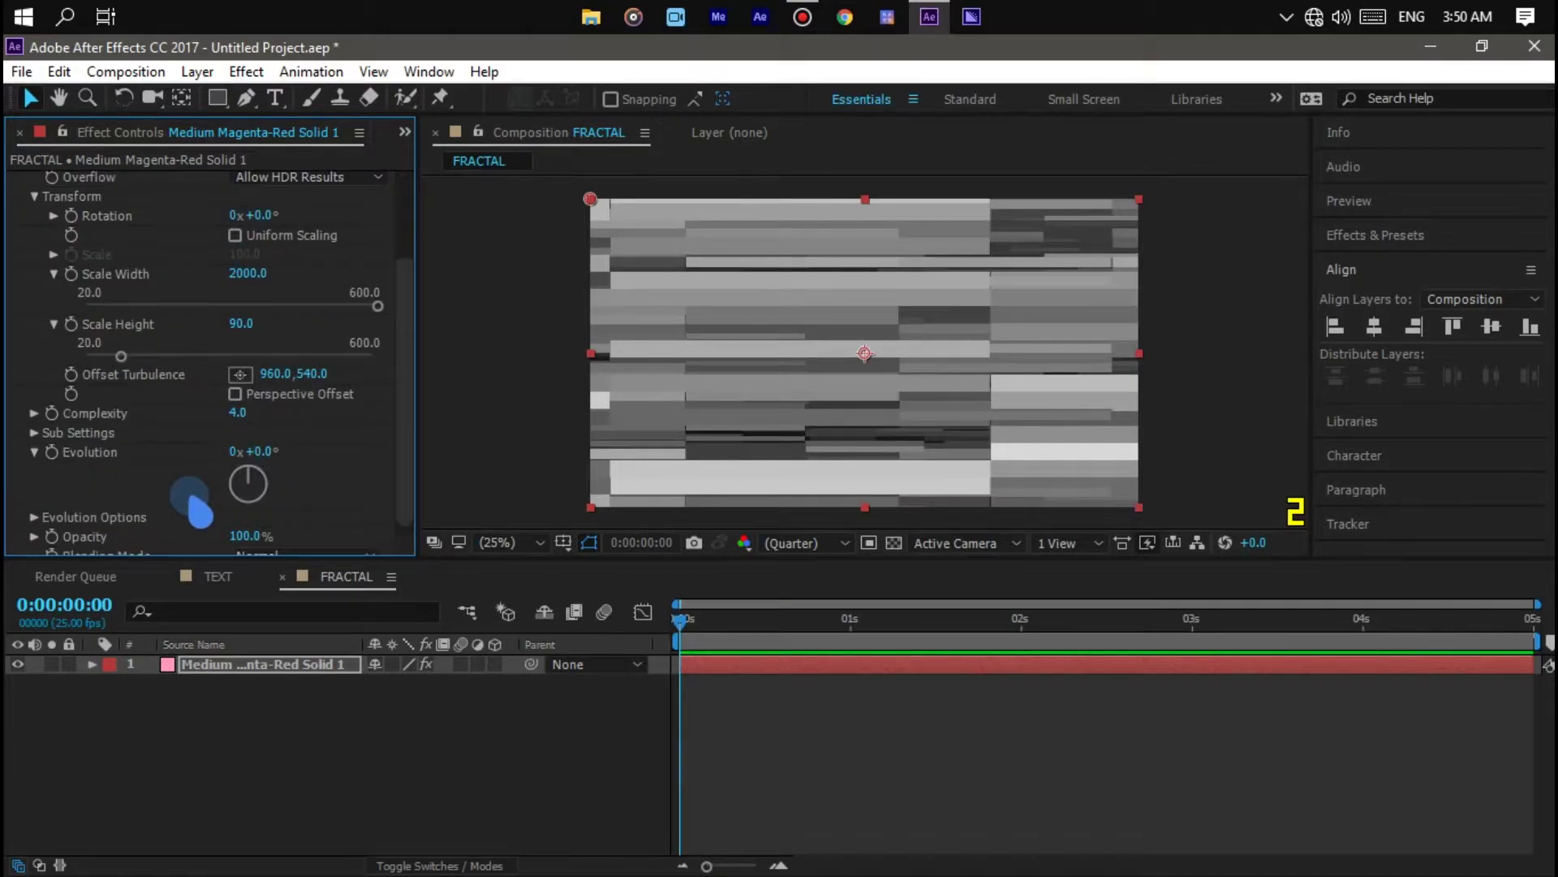
# Step: Drive the noise Evolution with the expression time*500
pyautogui.keyDown('alt'); pyautogui.click(52, 453); pyautogui.keyUp('alt')
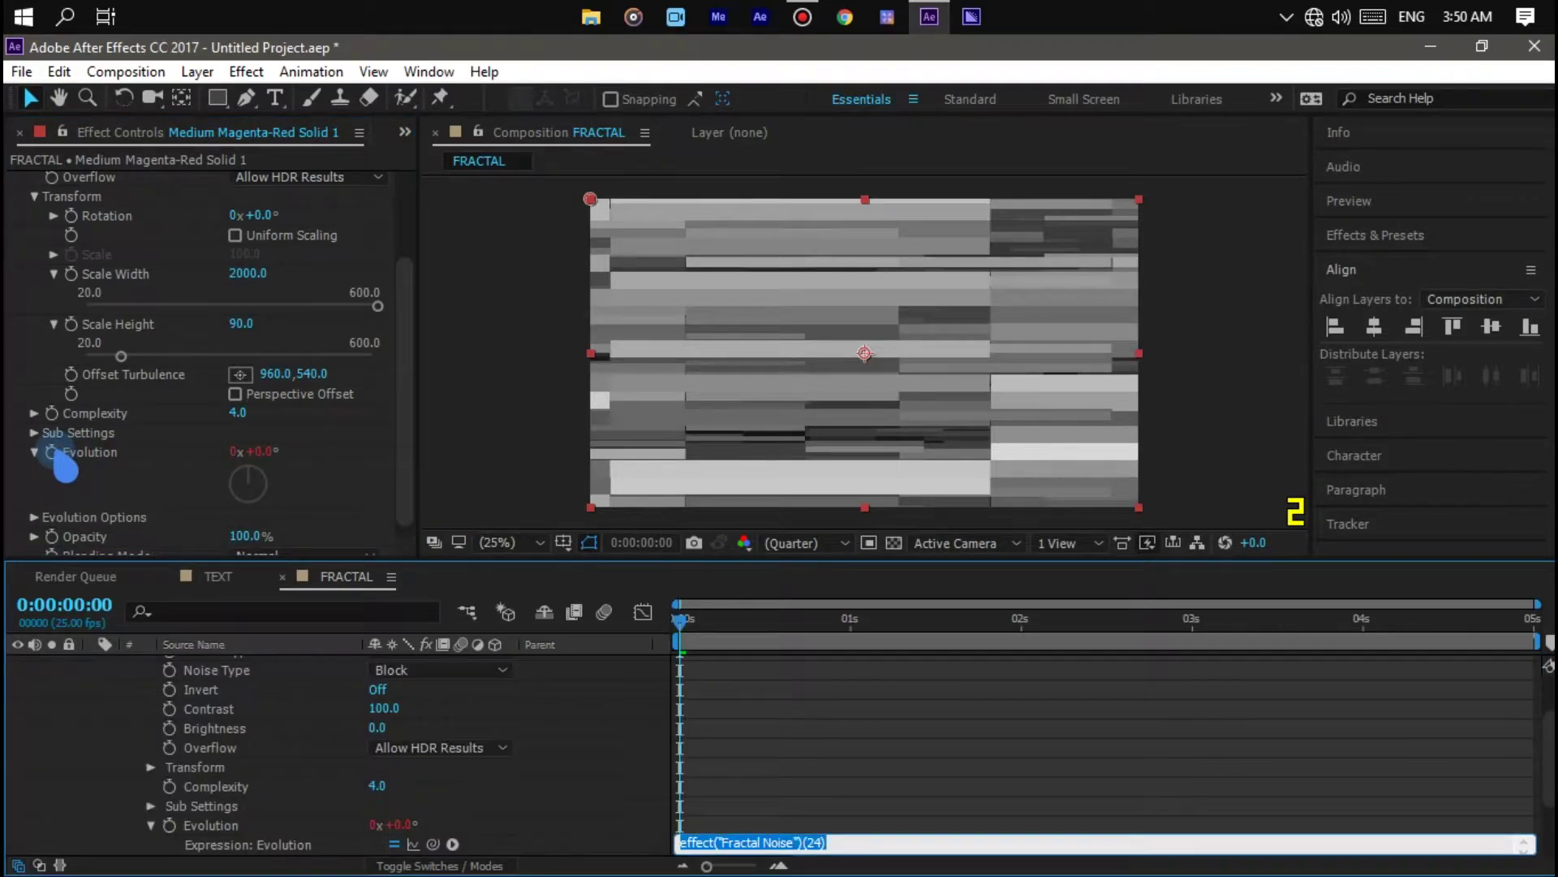
pyautogui.write('time')
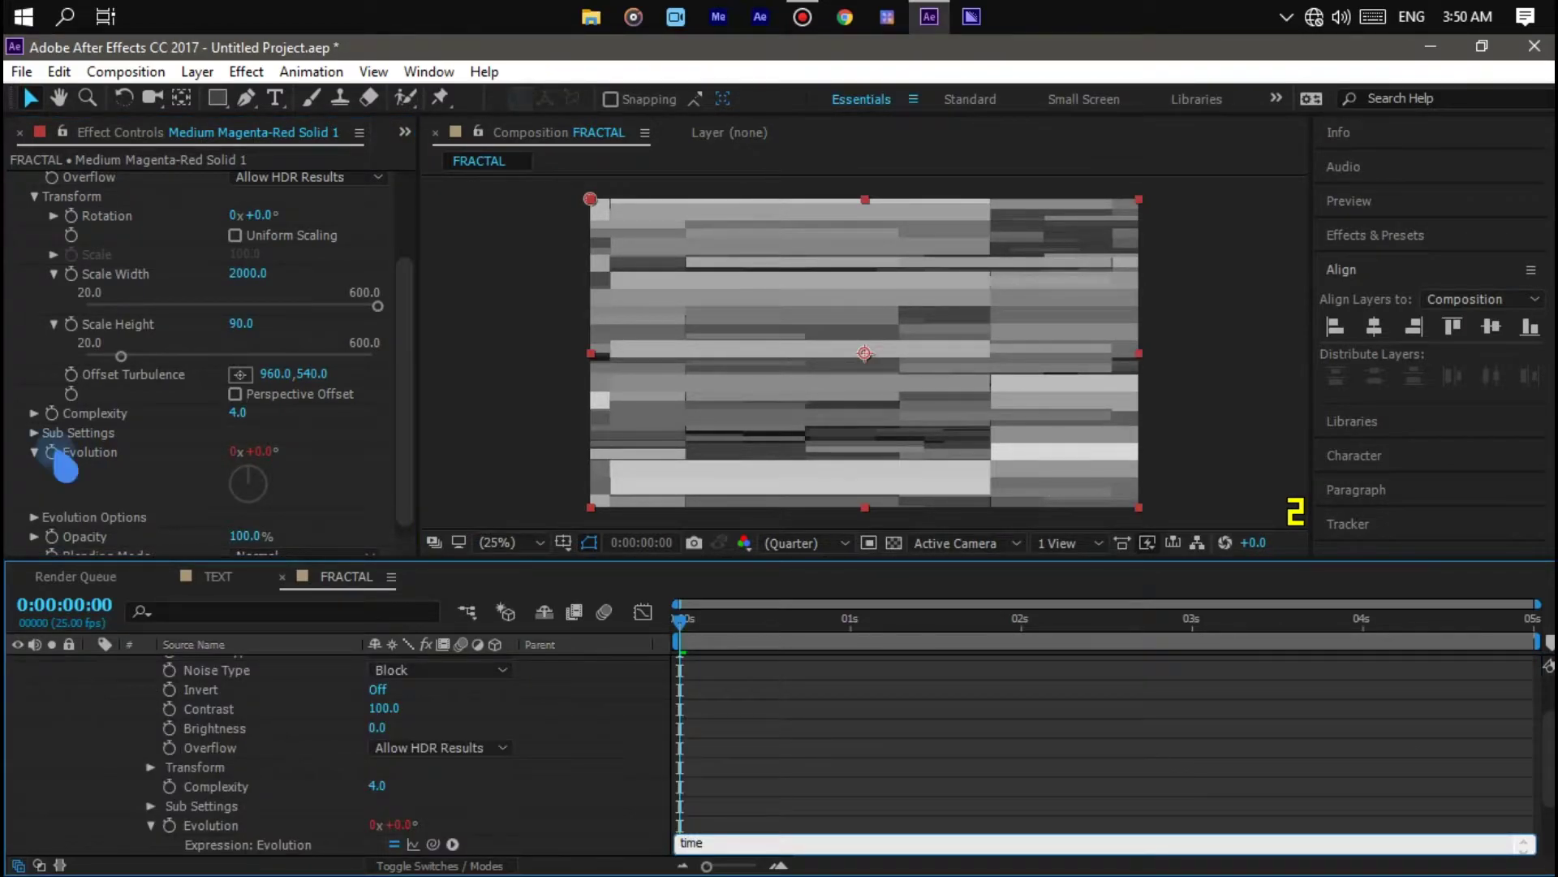
pyautogui.write('*500')
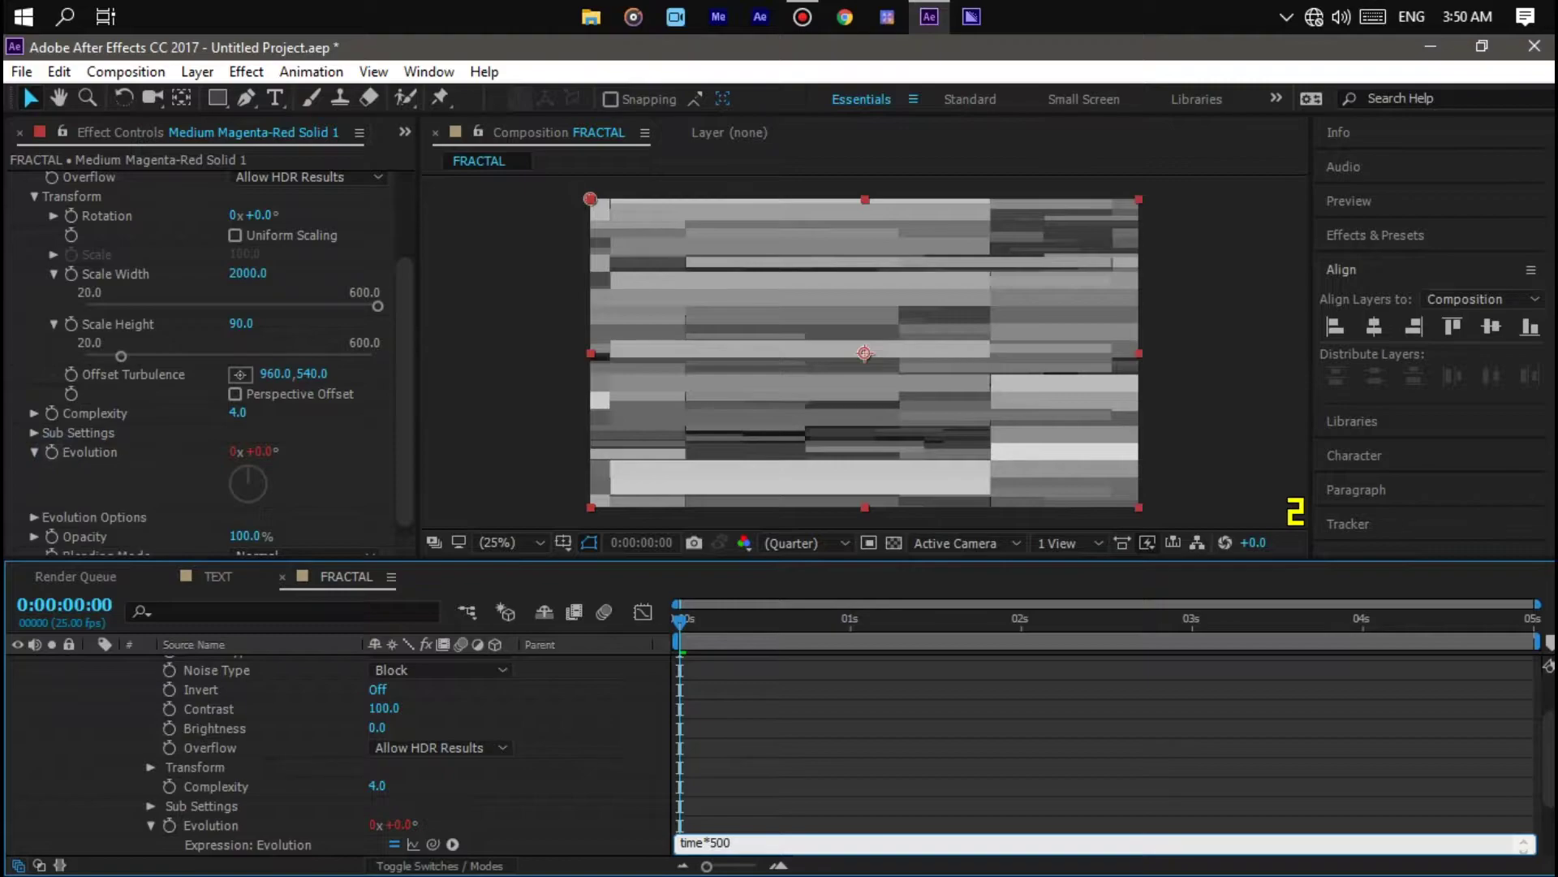
pyautogui.click(90, 464)
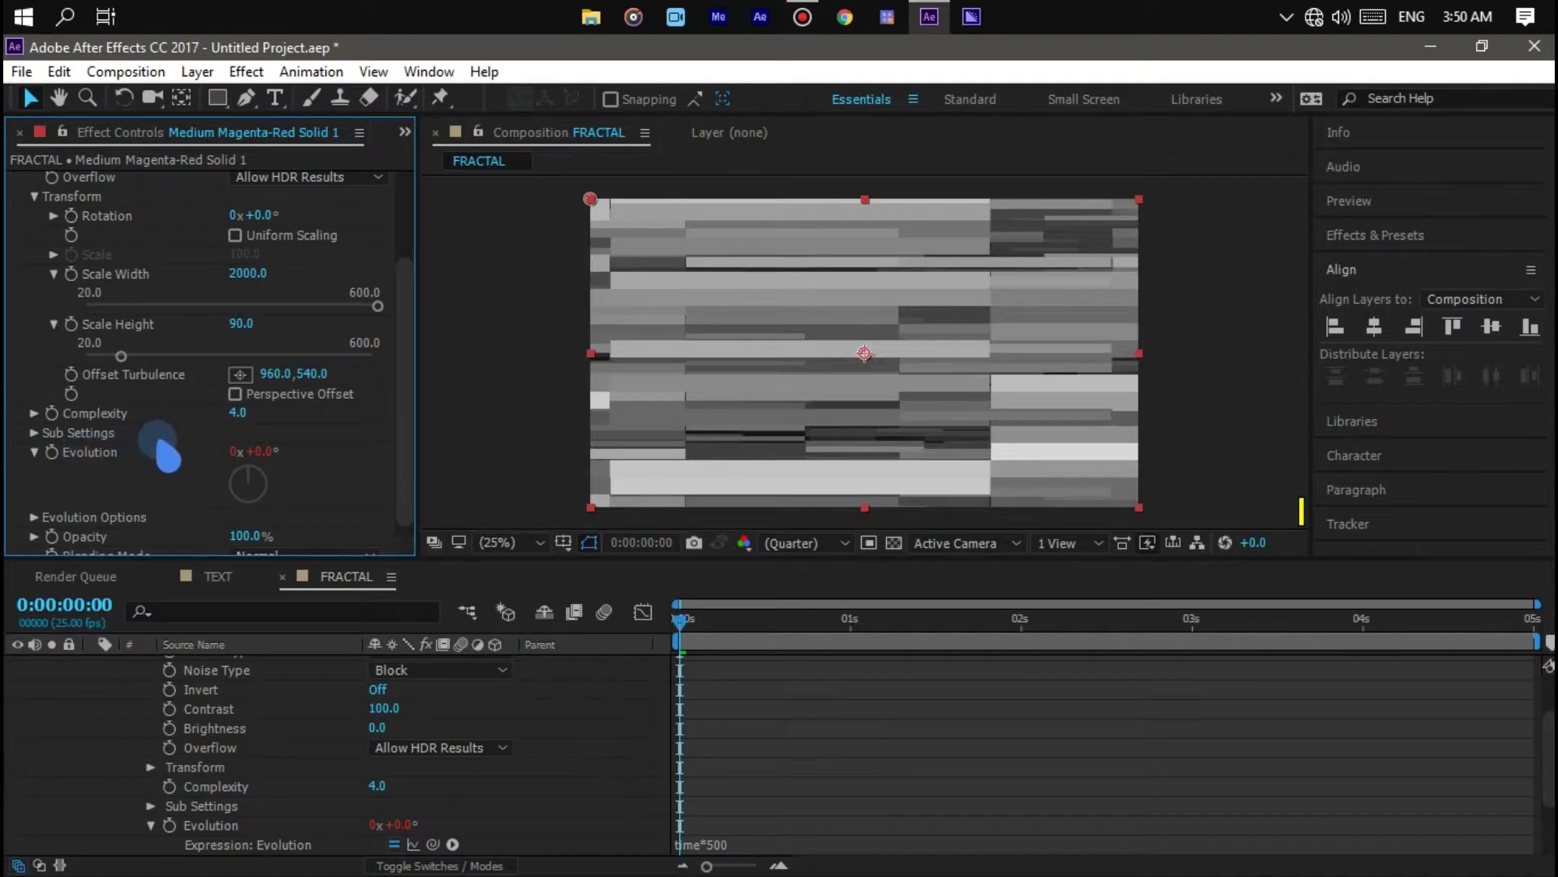
# Step: Raise the Fractal Noise Complexity to 10
pyautogui.click(238, 416)
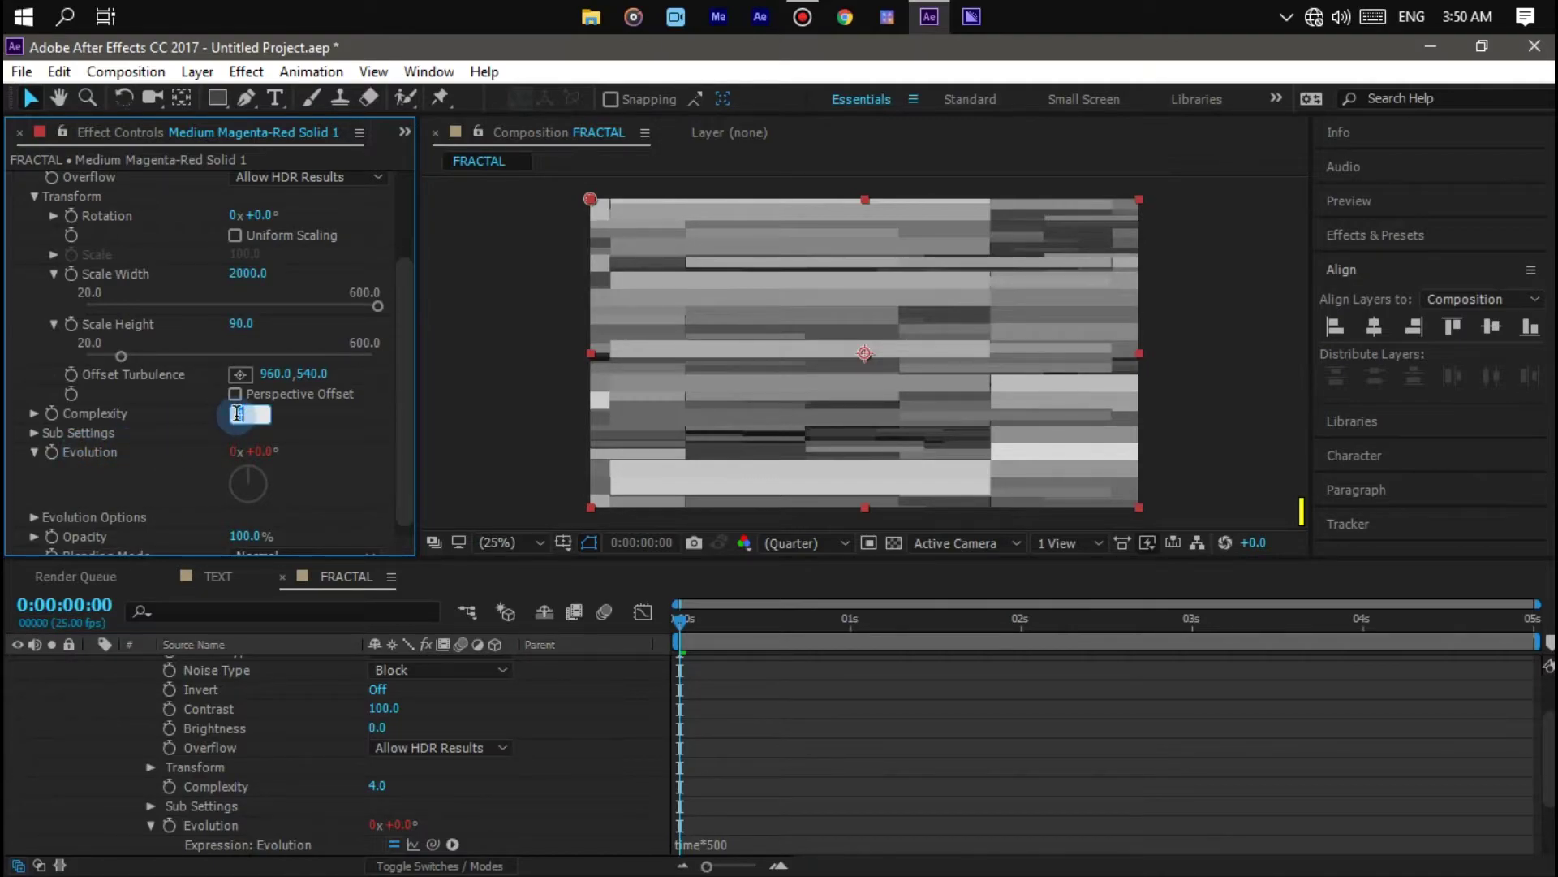
pyautogui.write('10')
pyautogui.press('Return')
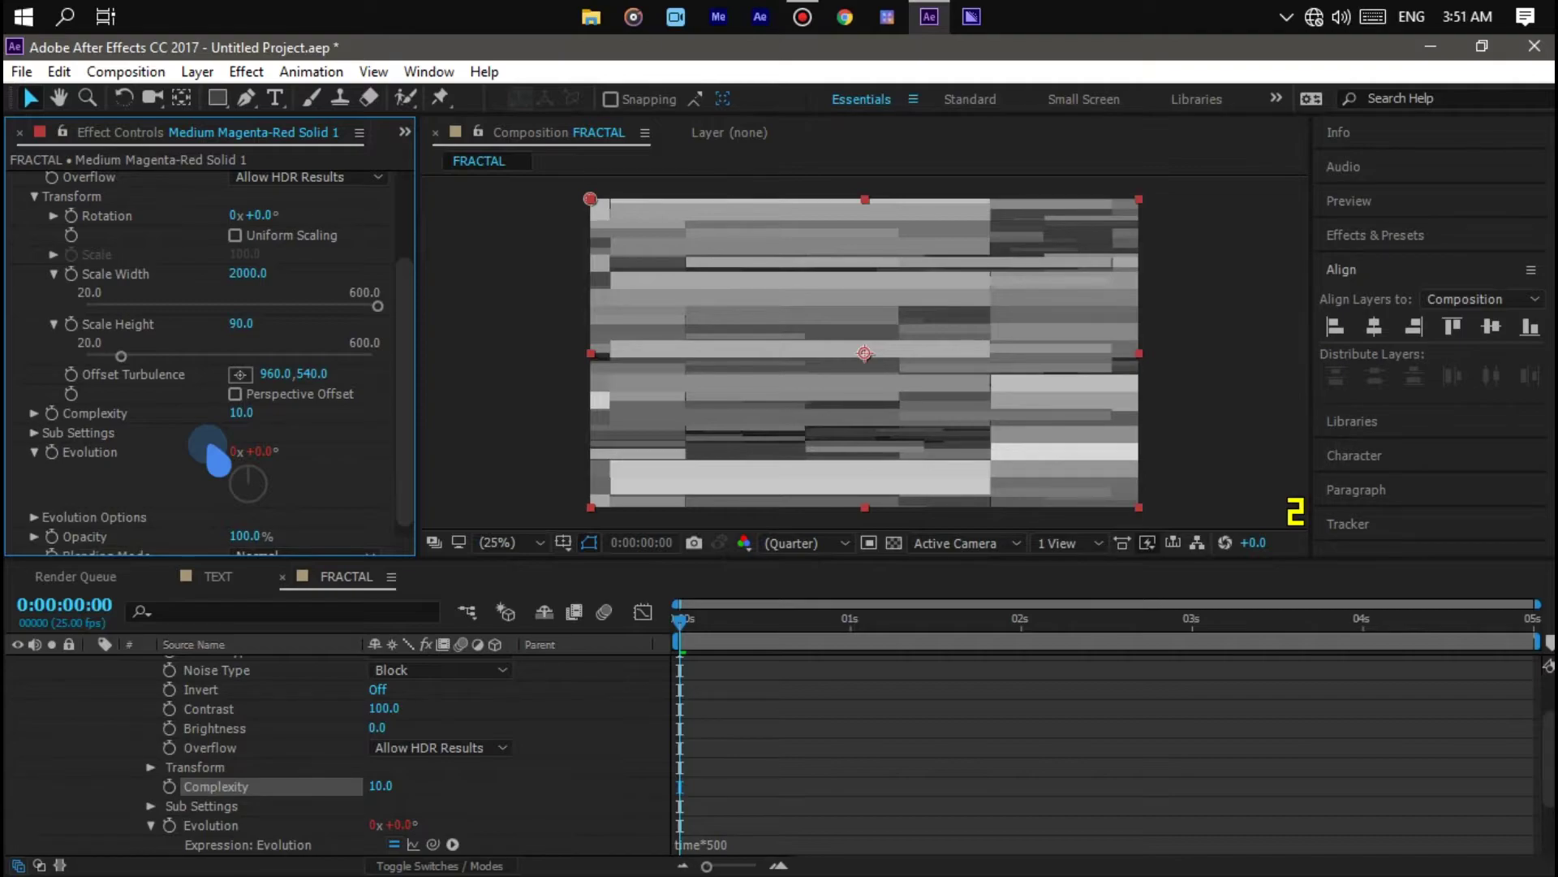
# Step: Create a new composition named 'FINAL COMP'
pyautogui.hotkey('ctrl', 'n')
pyautogui.write('FINA')
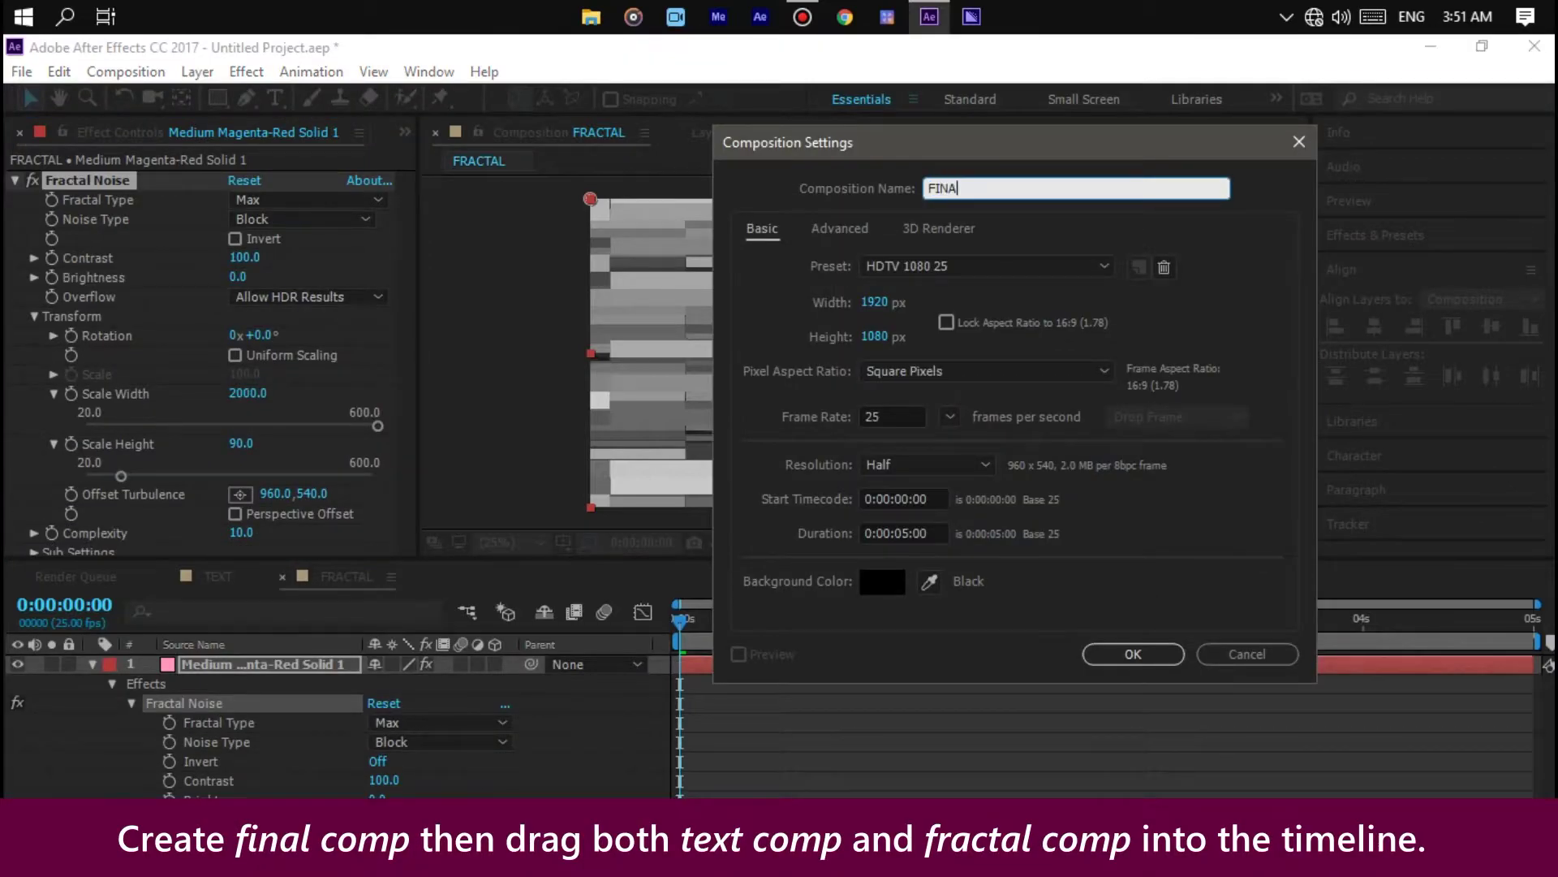
pyautogui.write('L COMP')
pyautogui.press('Return')
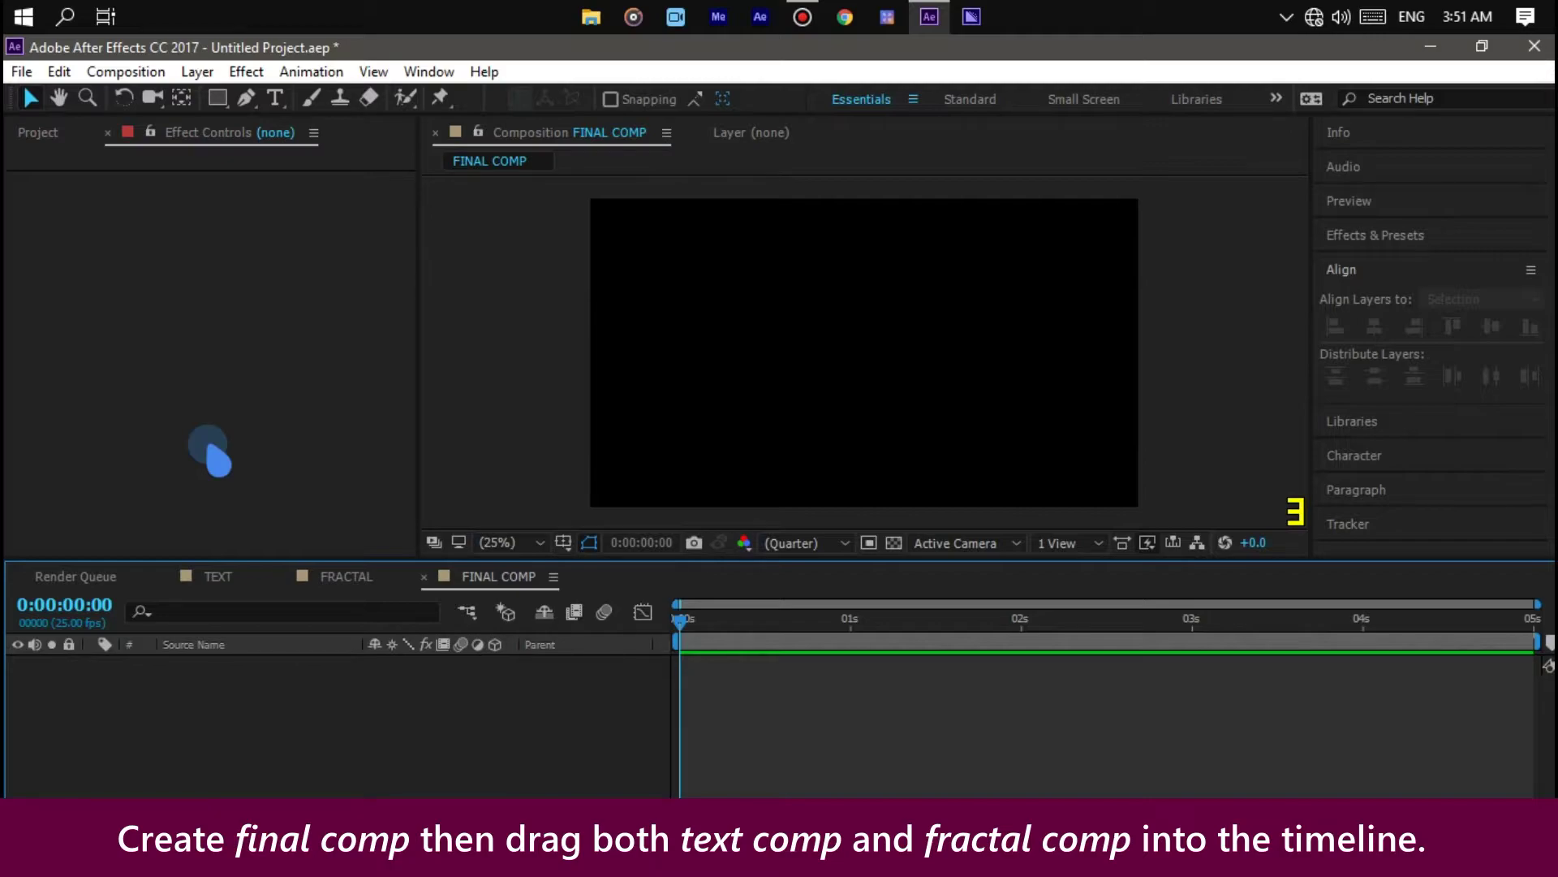
# Step: Add TEXT above FRACTAL in FINAL COMP and hide the FRACTAL layer
pyautogui.click(49, 132)
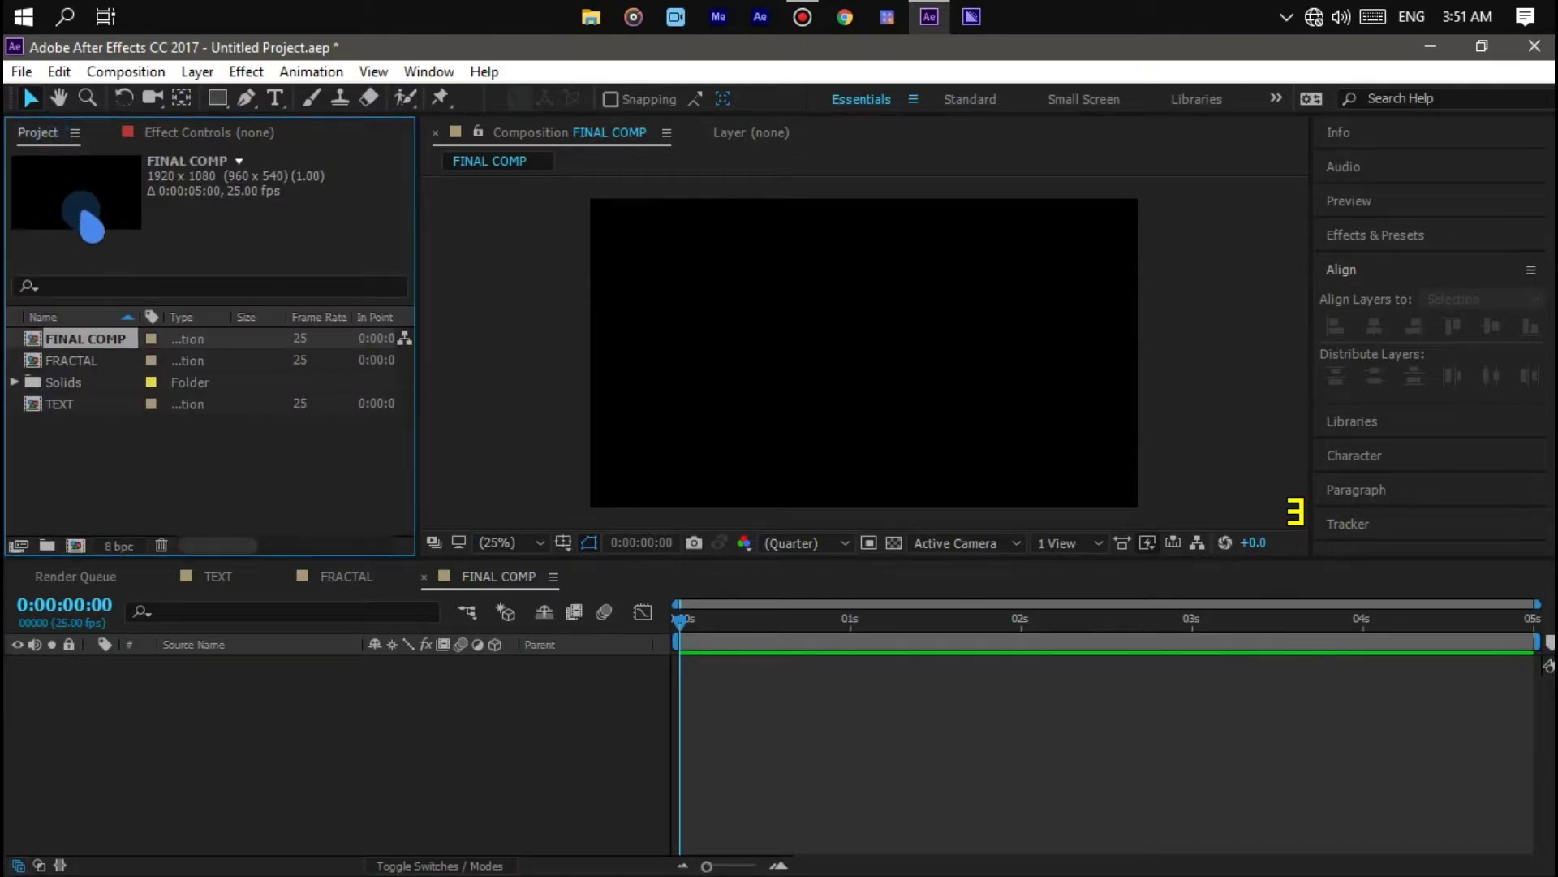
pyautogui.click(89, 363)
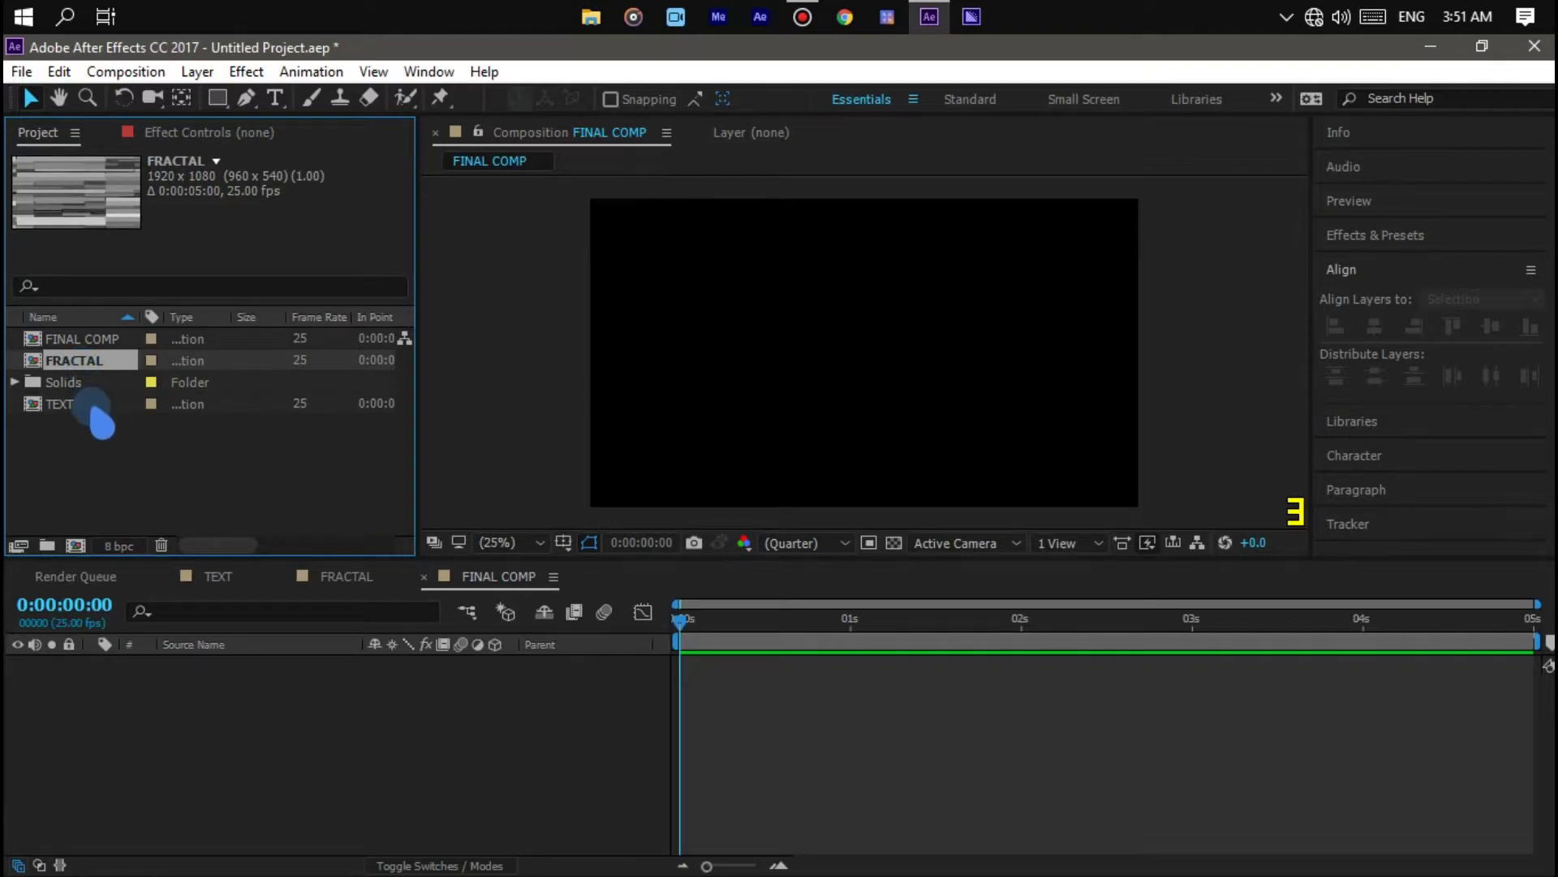
pyautogui.keyDown('ctrl'); pyautogui.click(99, 410); pyautogui.keyUp('ctrl')
pyautogui.moveTo(104, 360); pyautogui.dragTo(191, 641)
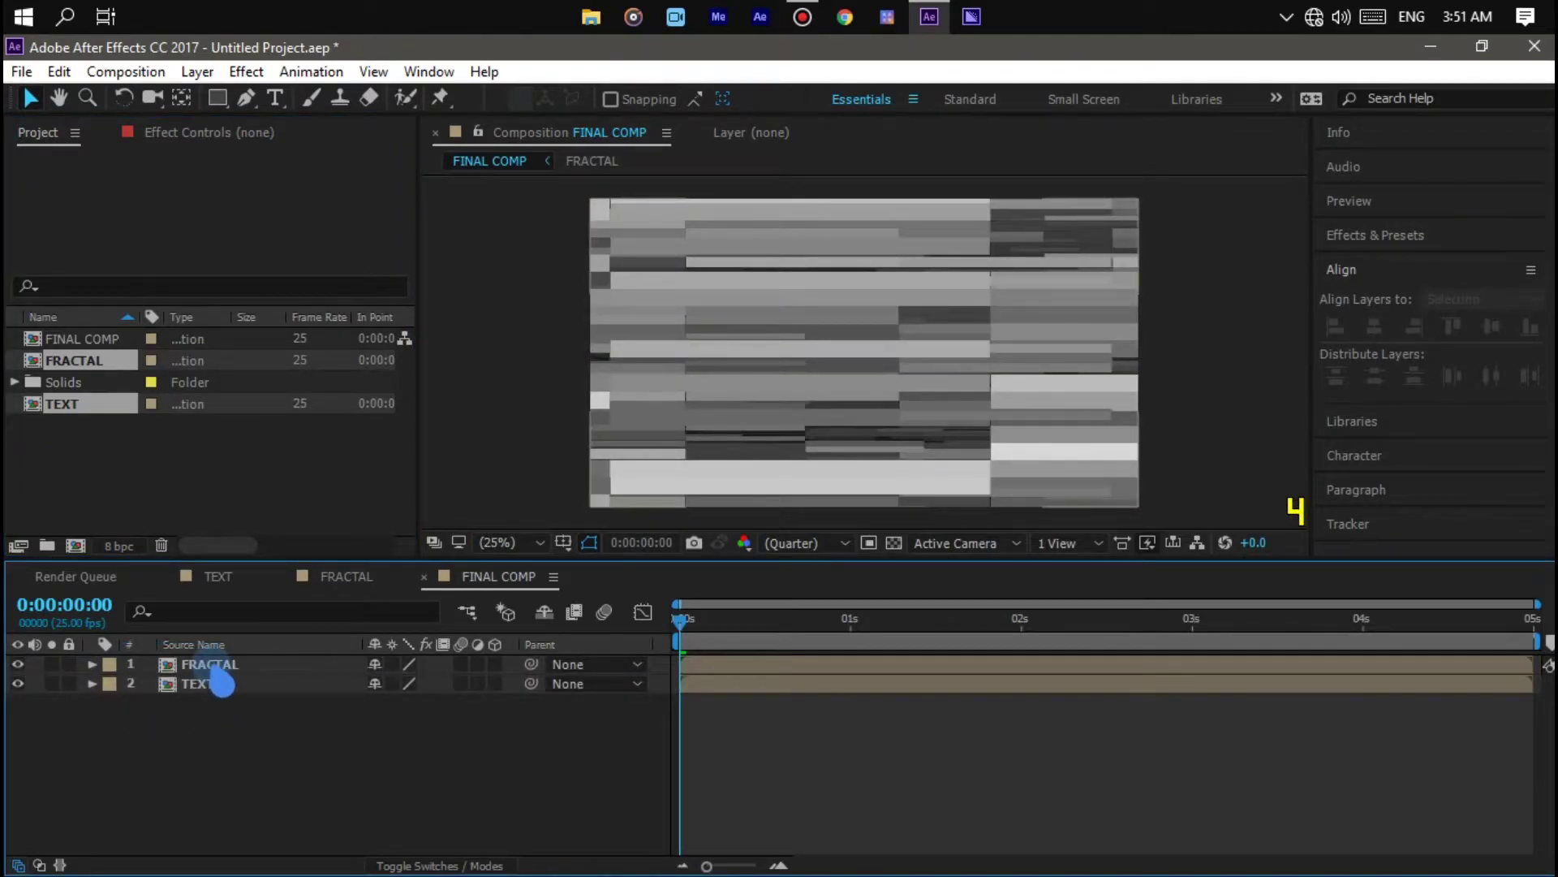
pyautogui.moveTo(209, 664); pyautogui.dragTo(215, 688)
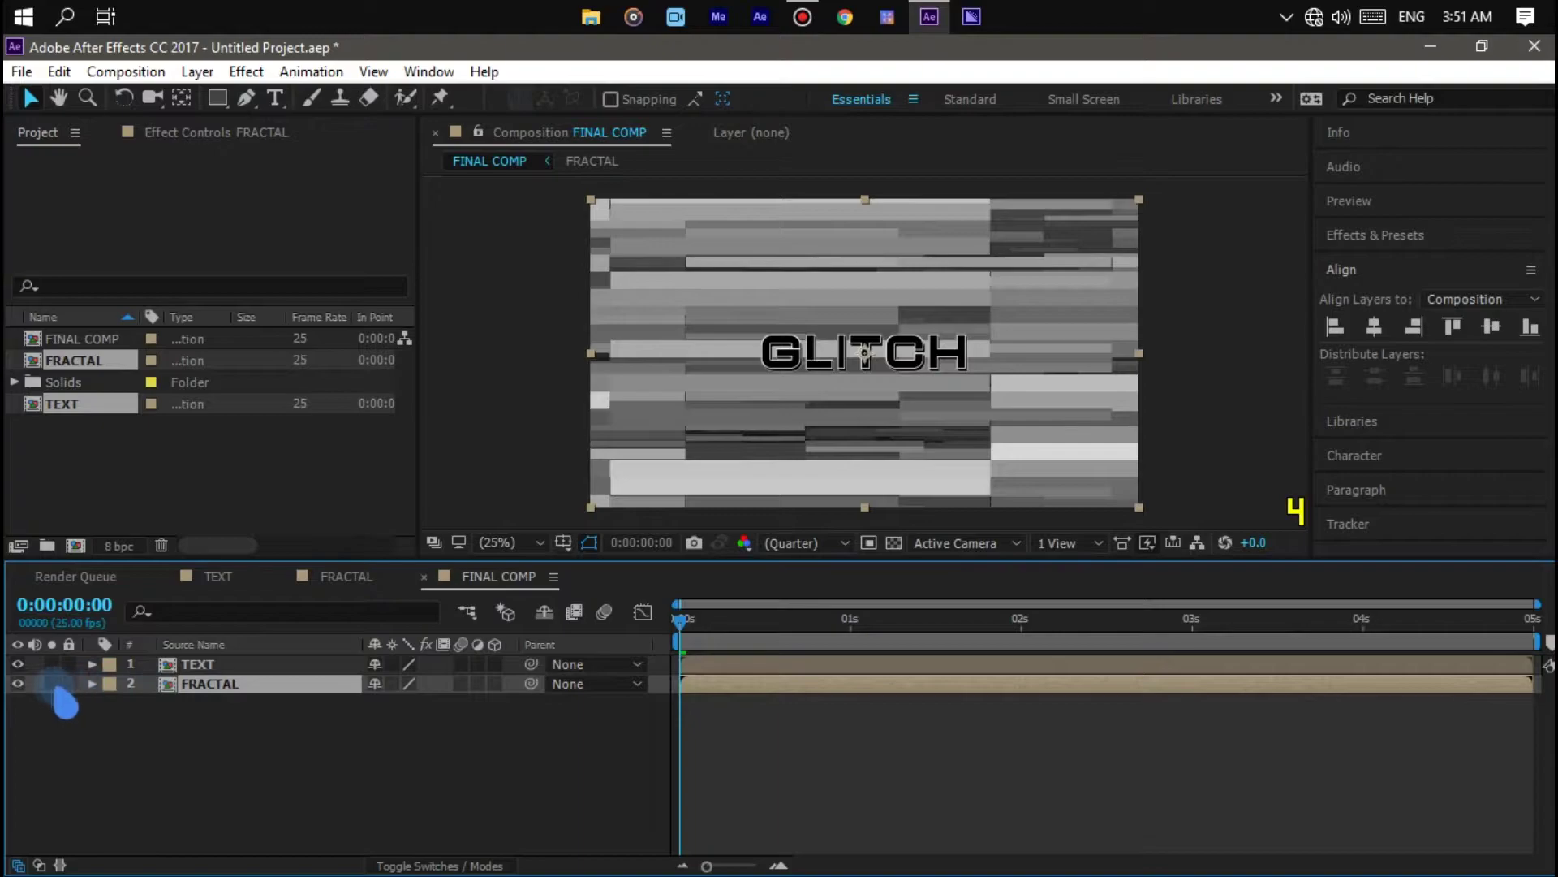
pyautogui.click(17, 683)
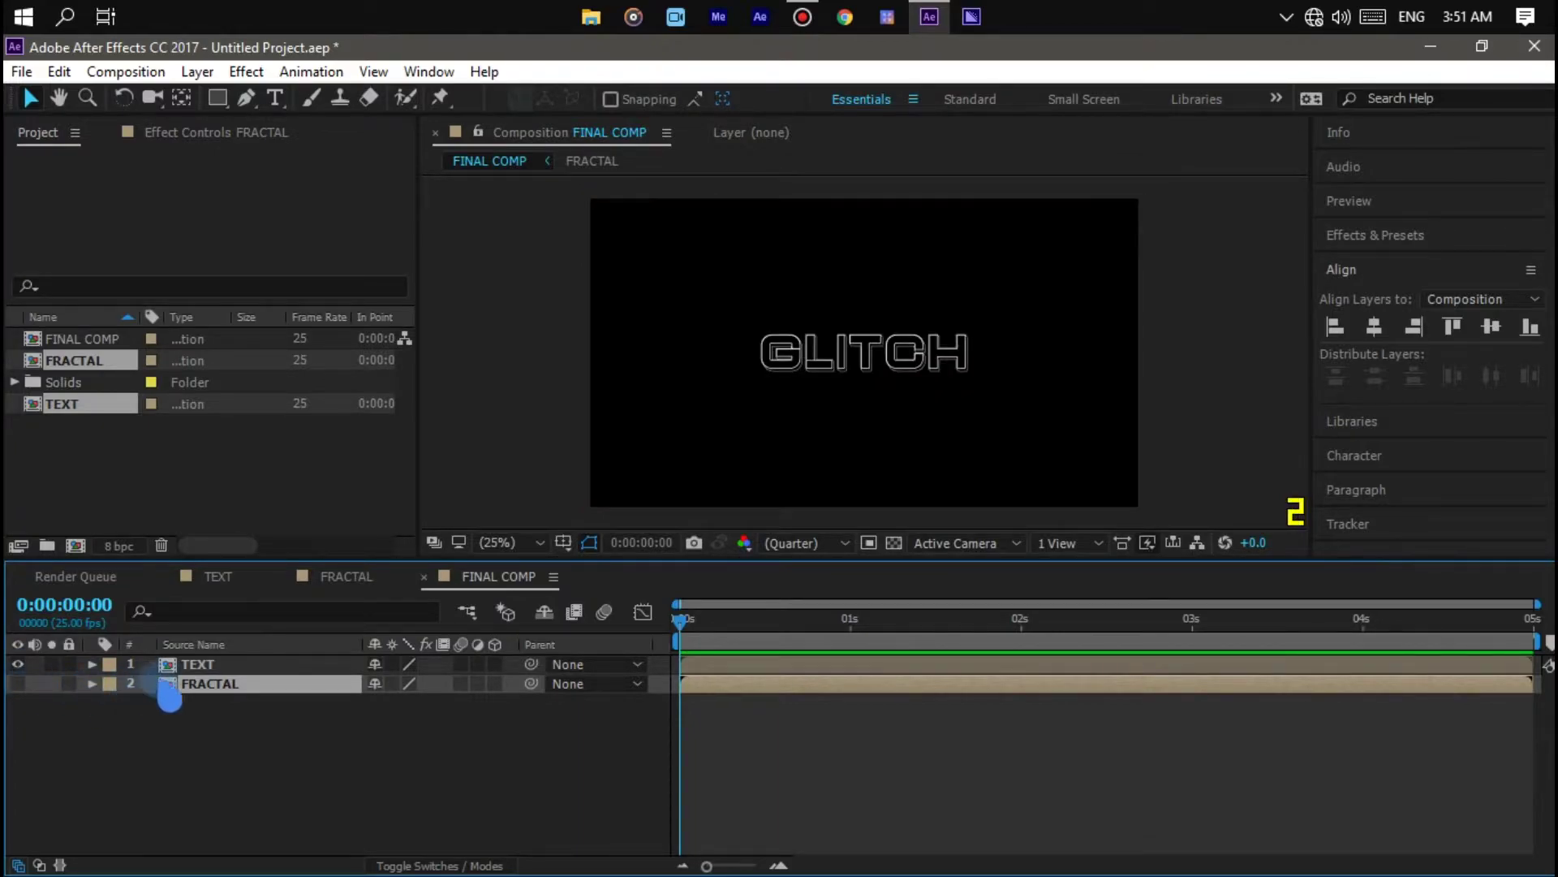
pyautogui.click(203, 665)
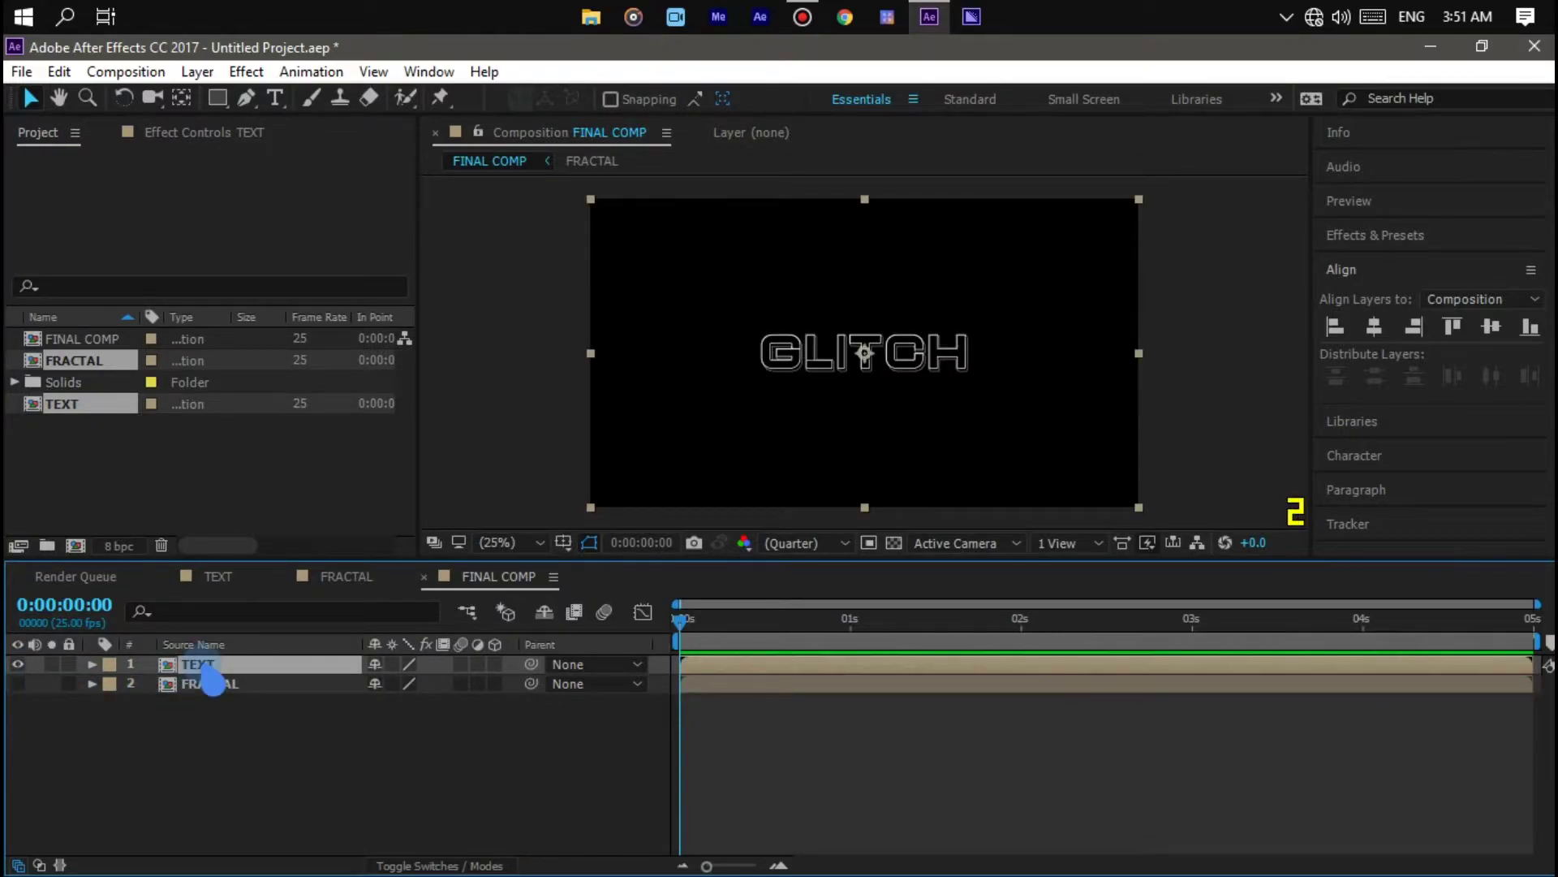
# Step: Duplicate the TEXT layer and scale the copy to 260%
pyautogui.hotkey('ctrl', 'd')
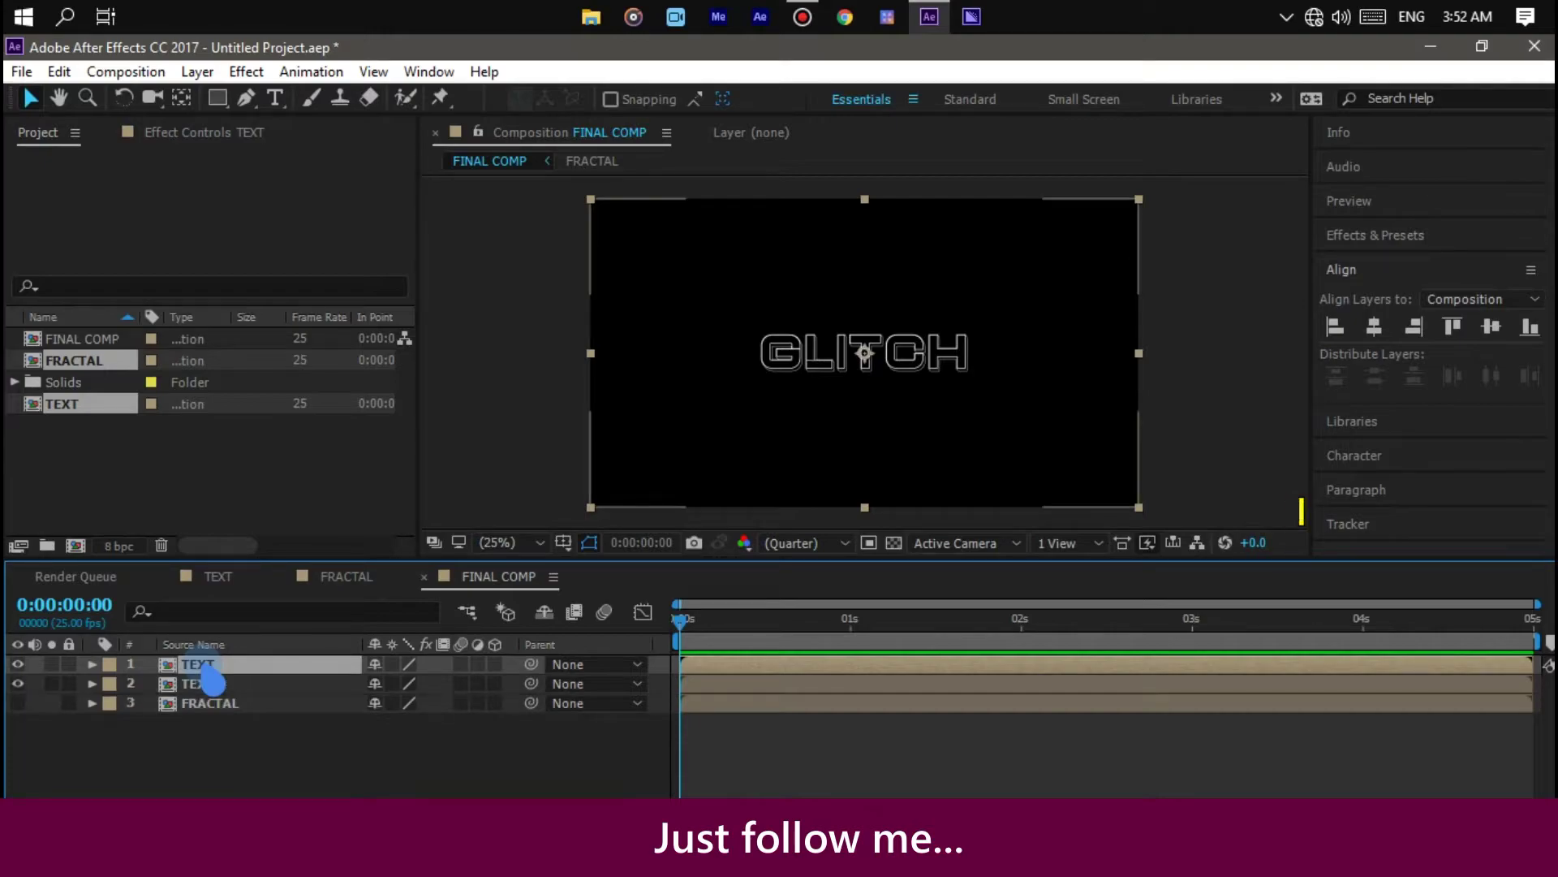
pyautogui.click(219, 686)
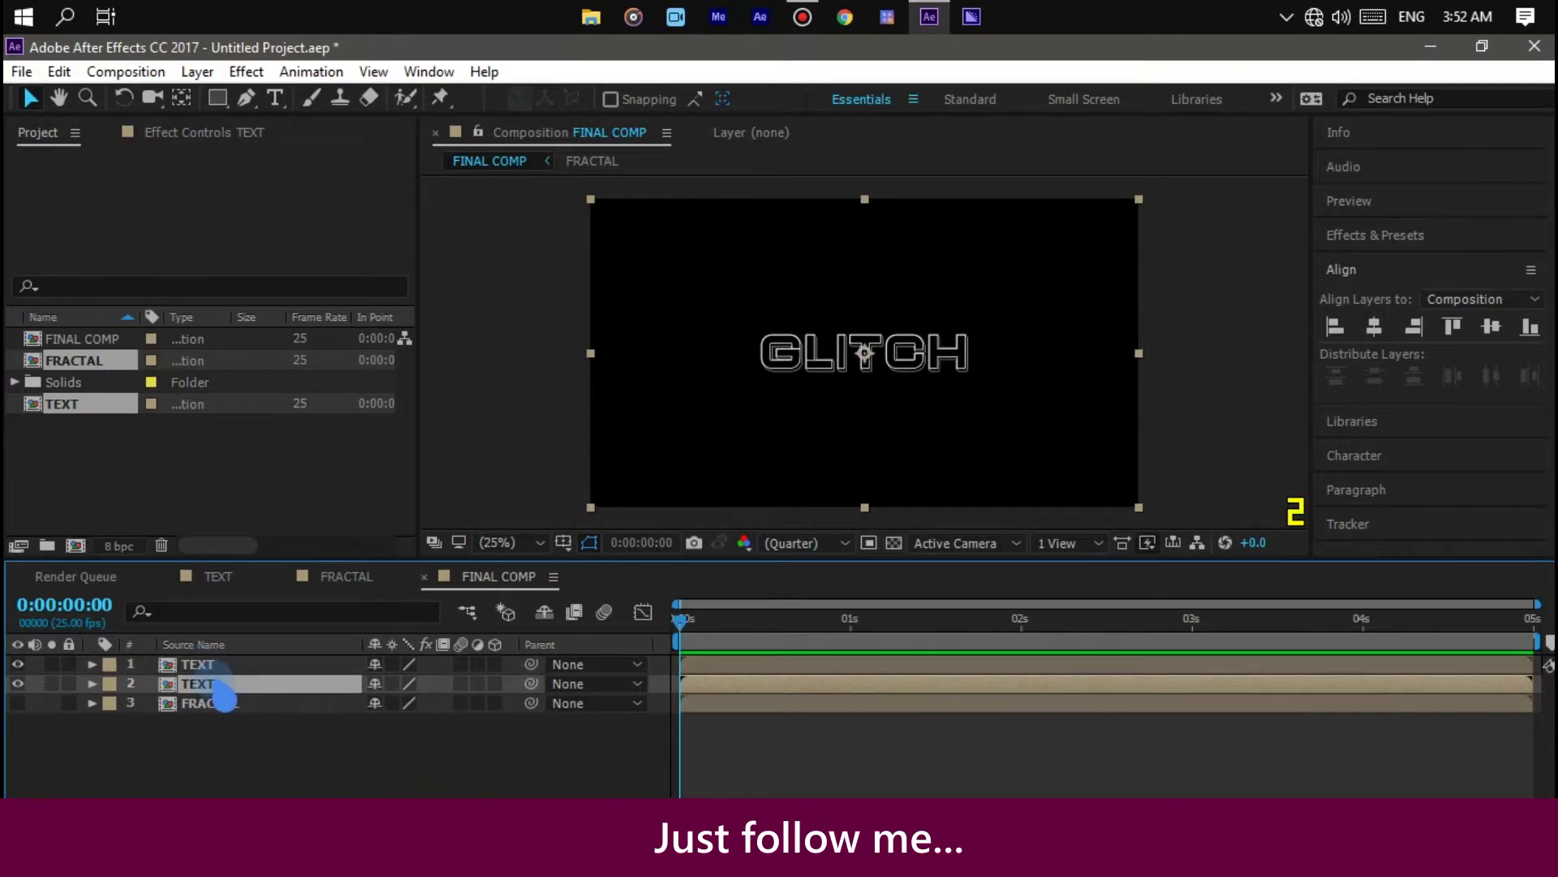
pyautogui.press('s')
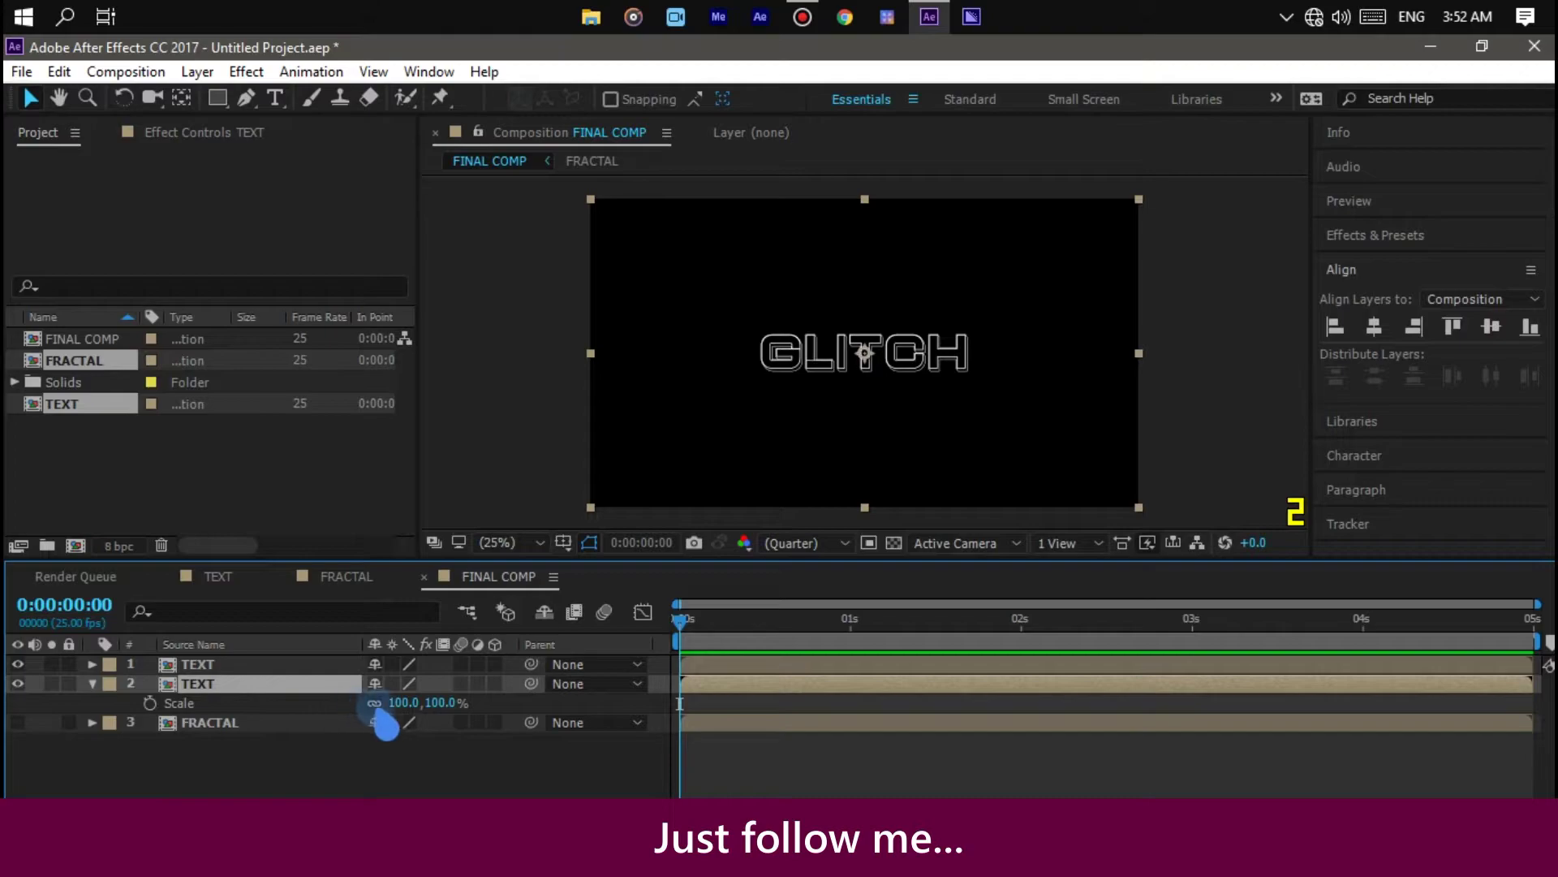
pyautogui.click(400, 703)
pyautogui.write('260')
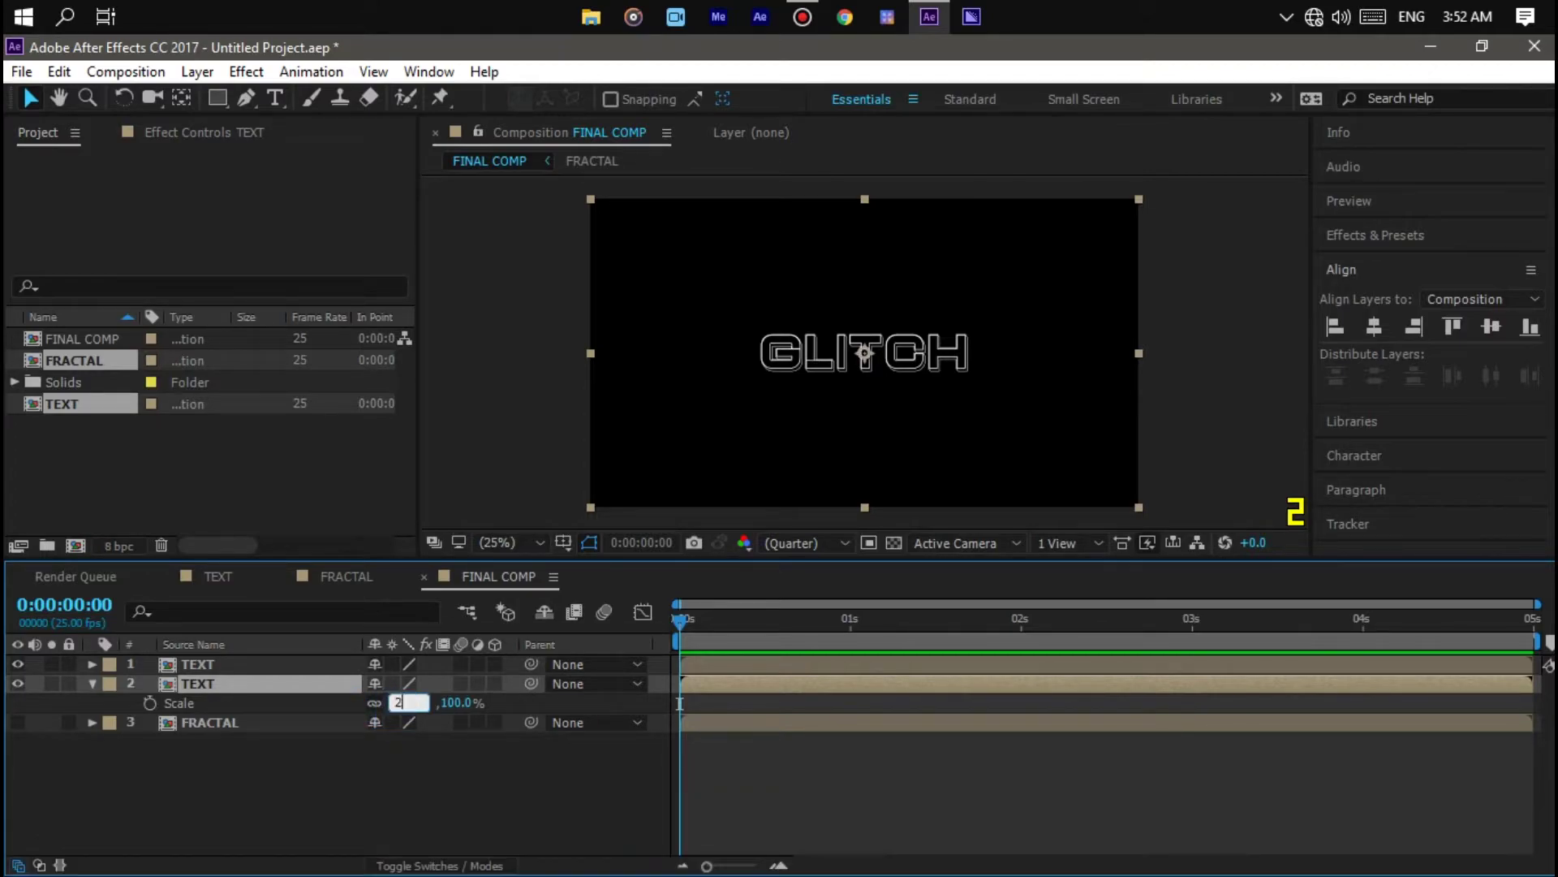
pyautogui.press('Return')
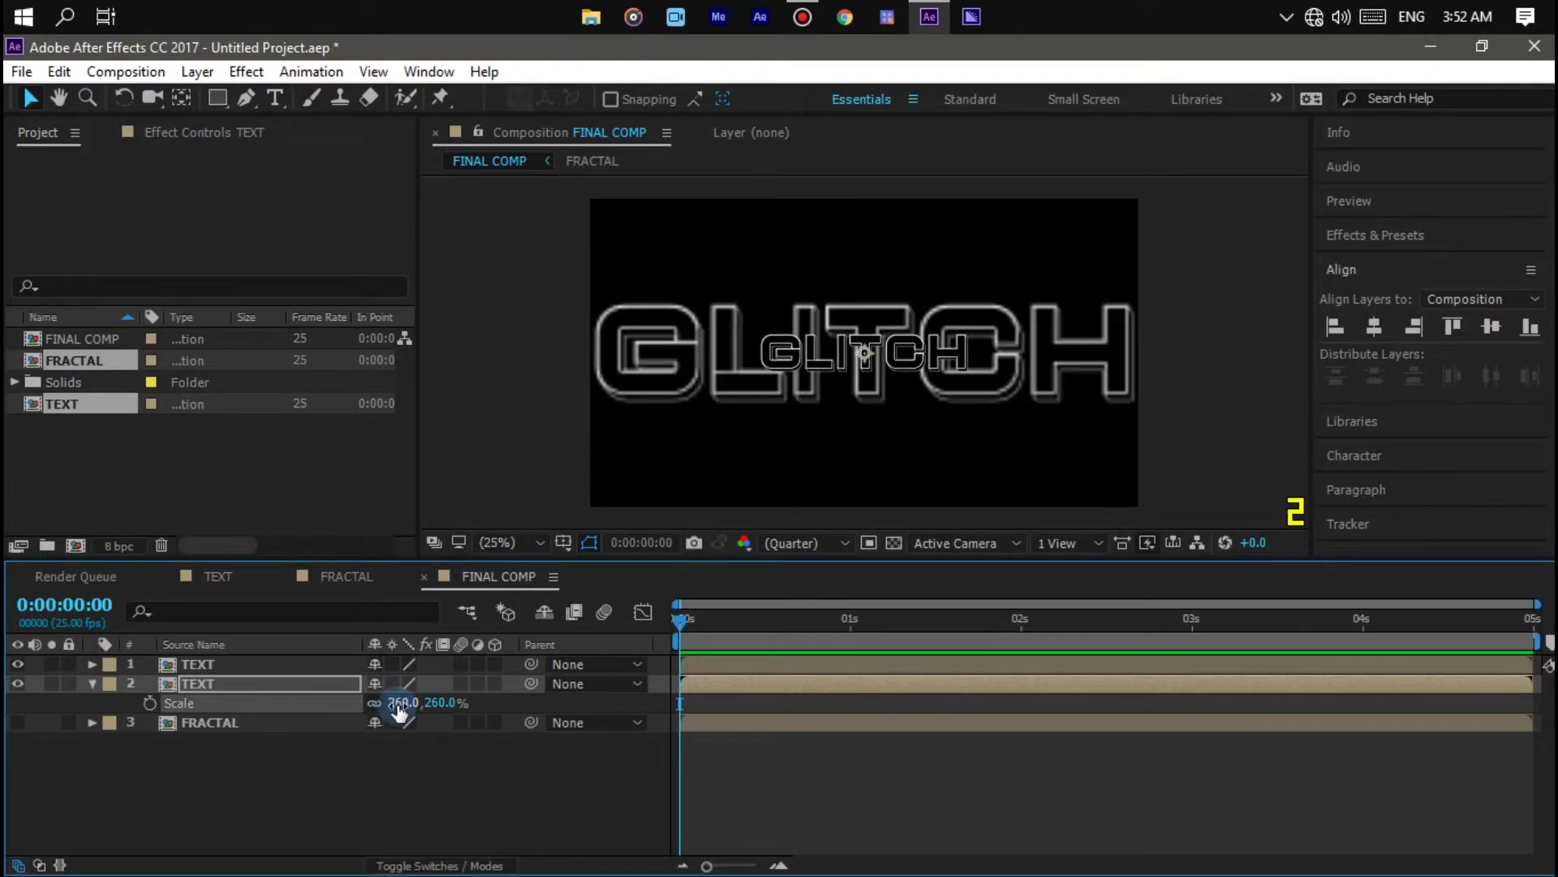
pyautogui.click(327, 684)
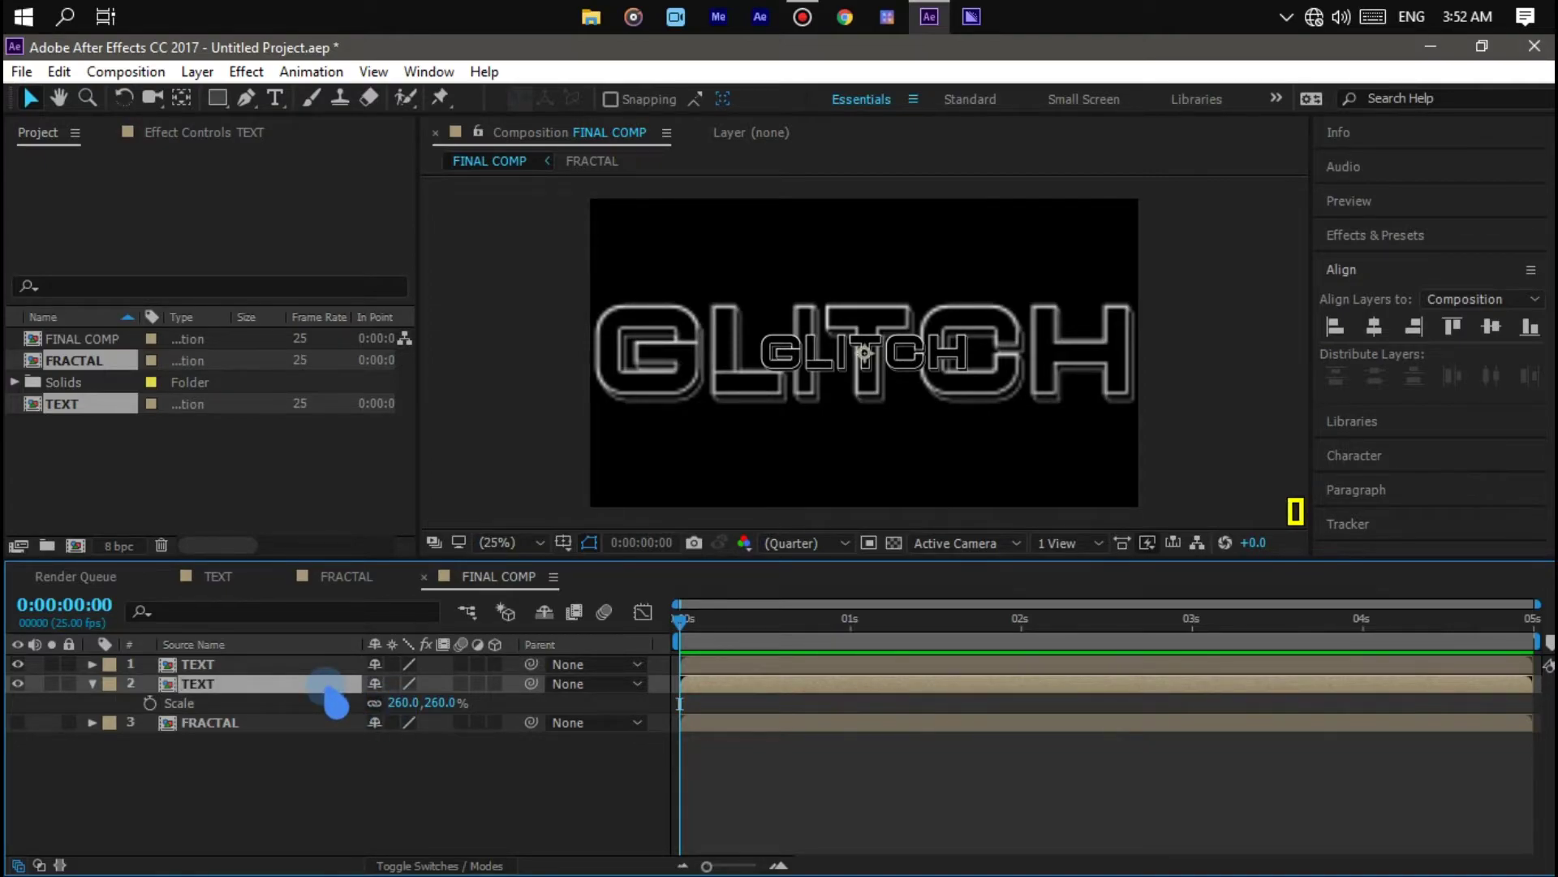
pyautogui.hotkey('ctrl', 'space')
# Step: Apply Box Blur, Glow and Noise effects to the enlarged TEXT copy
pyautogui.write('bo')
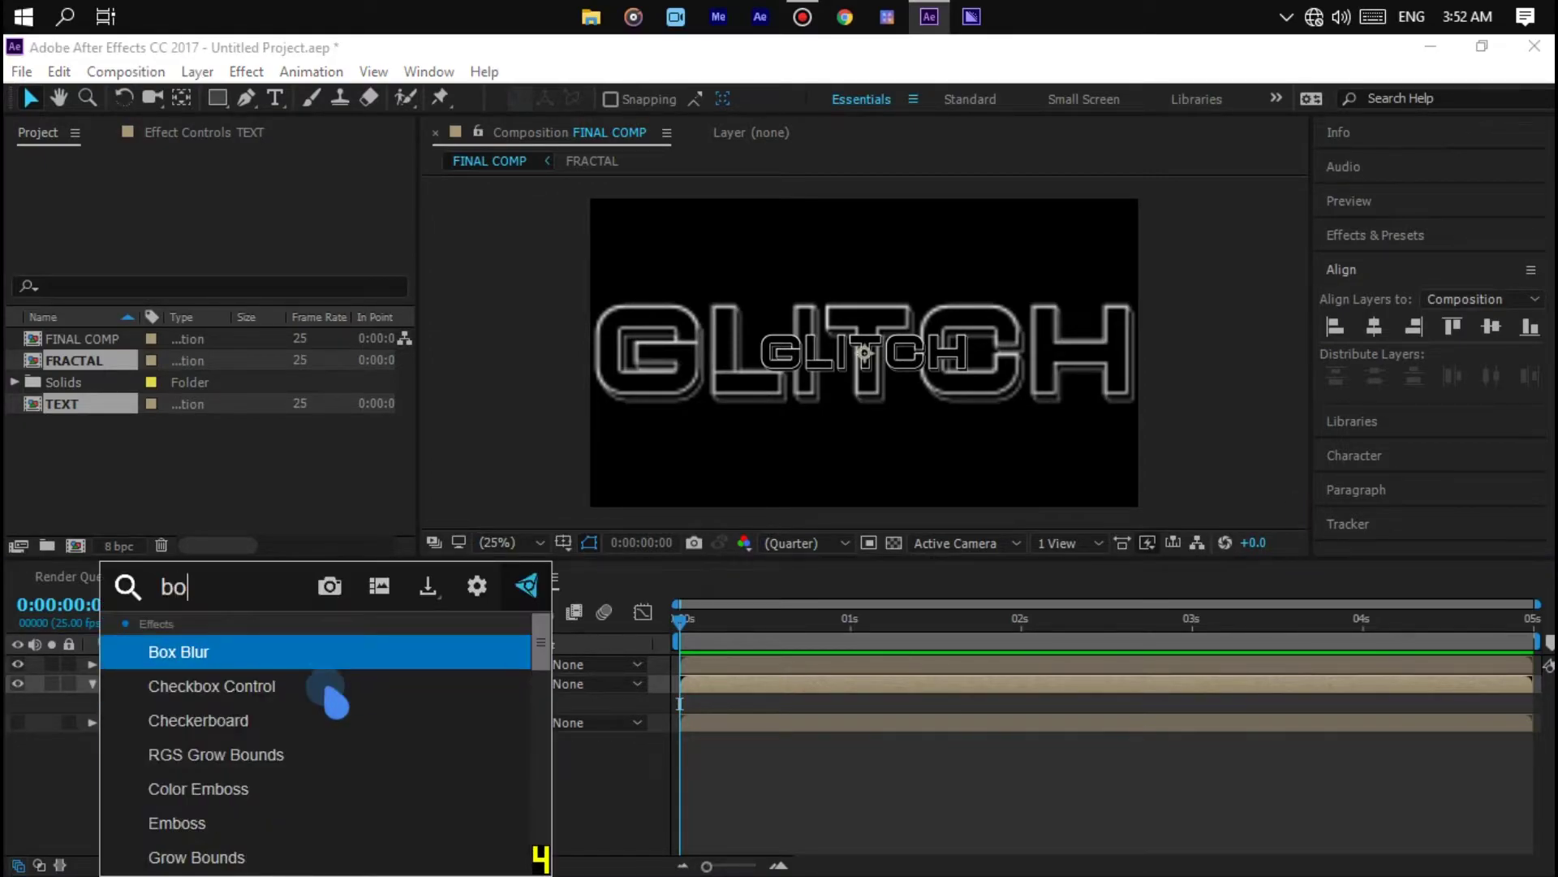
pyautogui.press('Return')
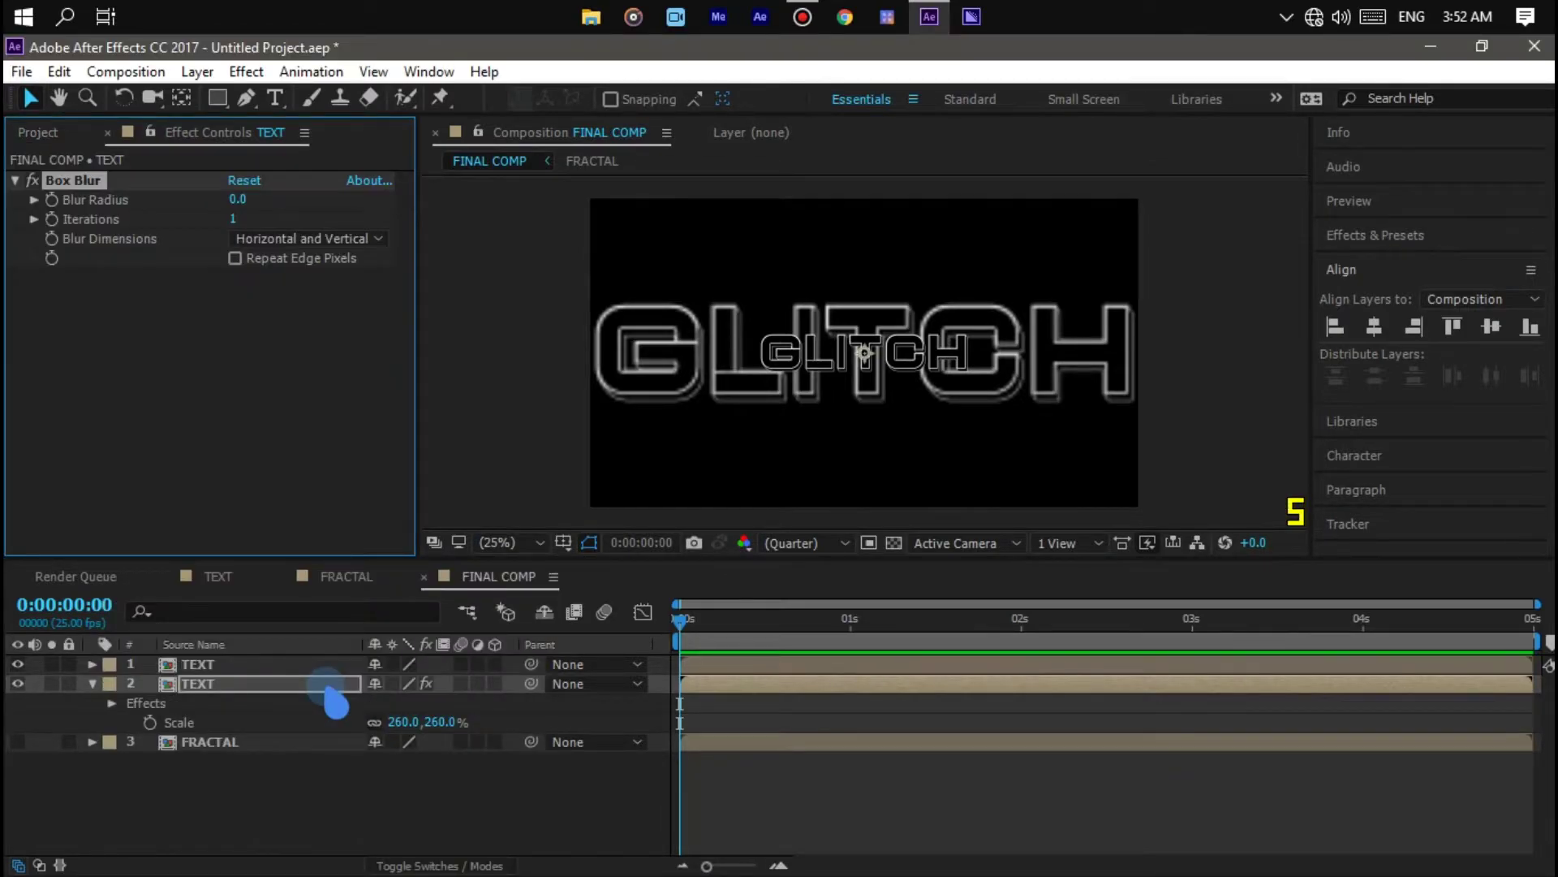
pyautogui.hotkey('ctrl', 'space')
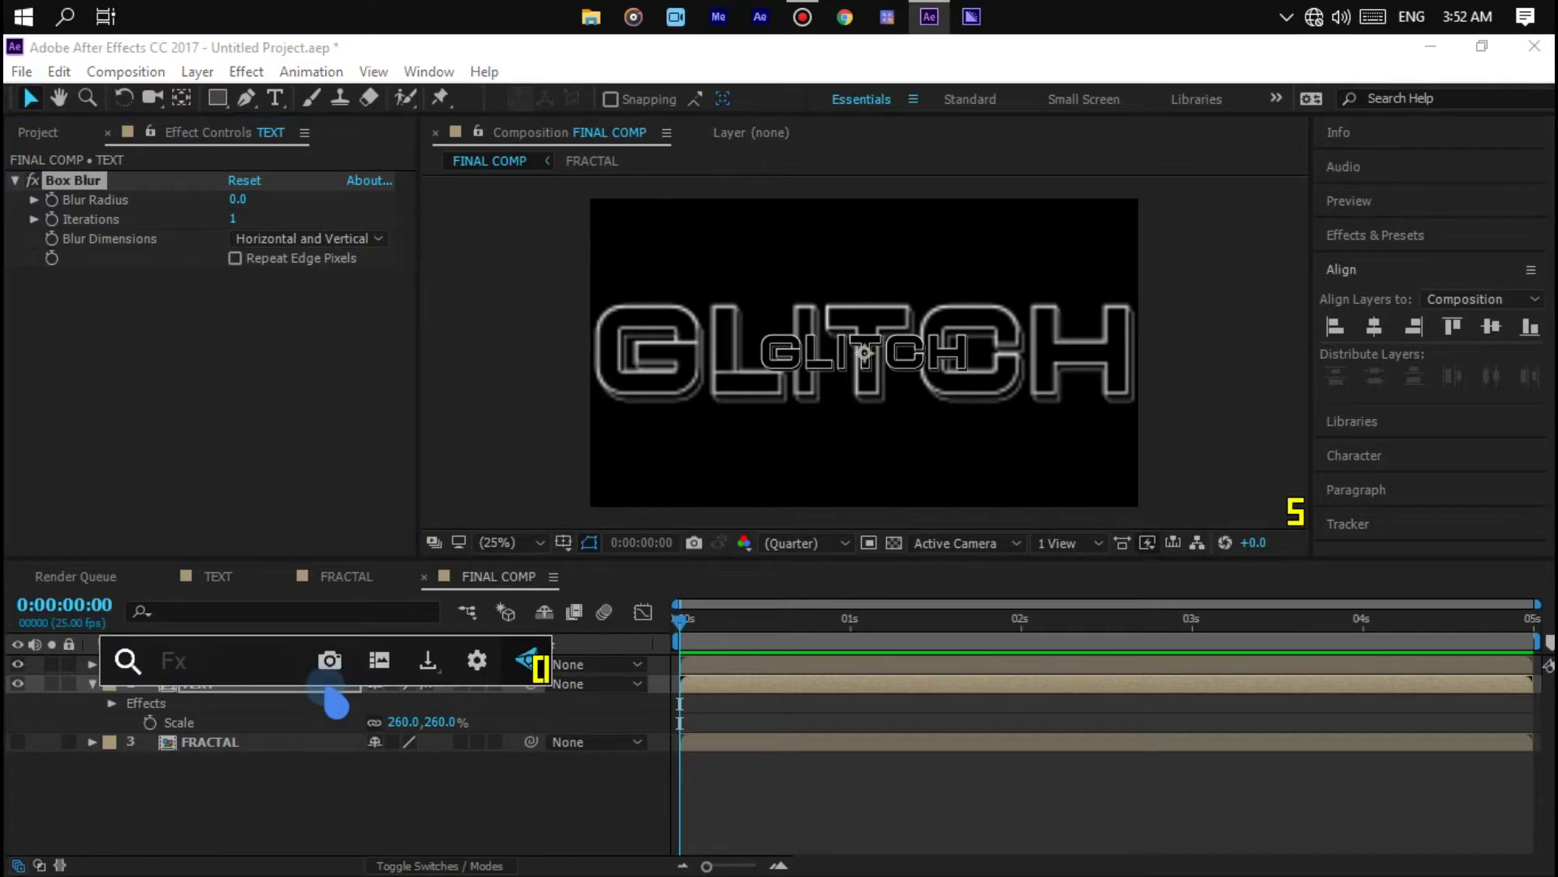
pyautogui.write('gl')
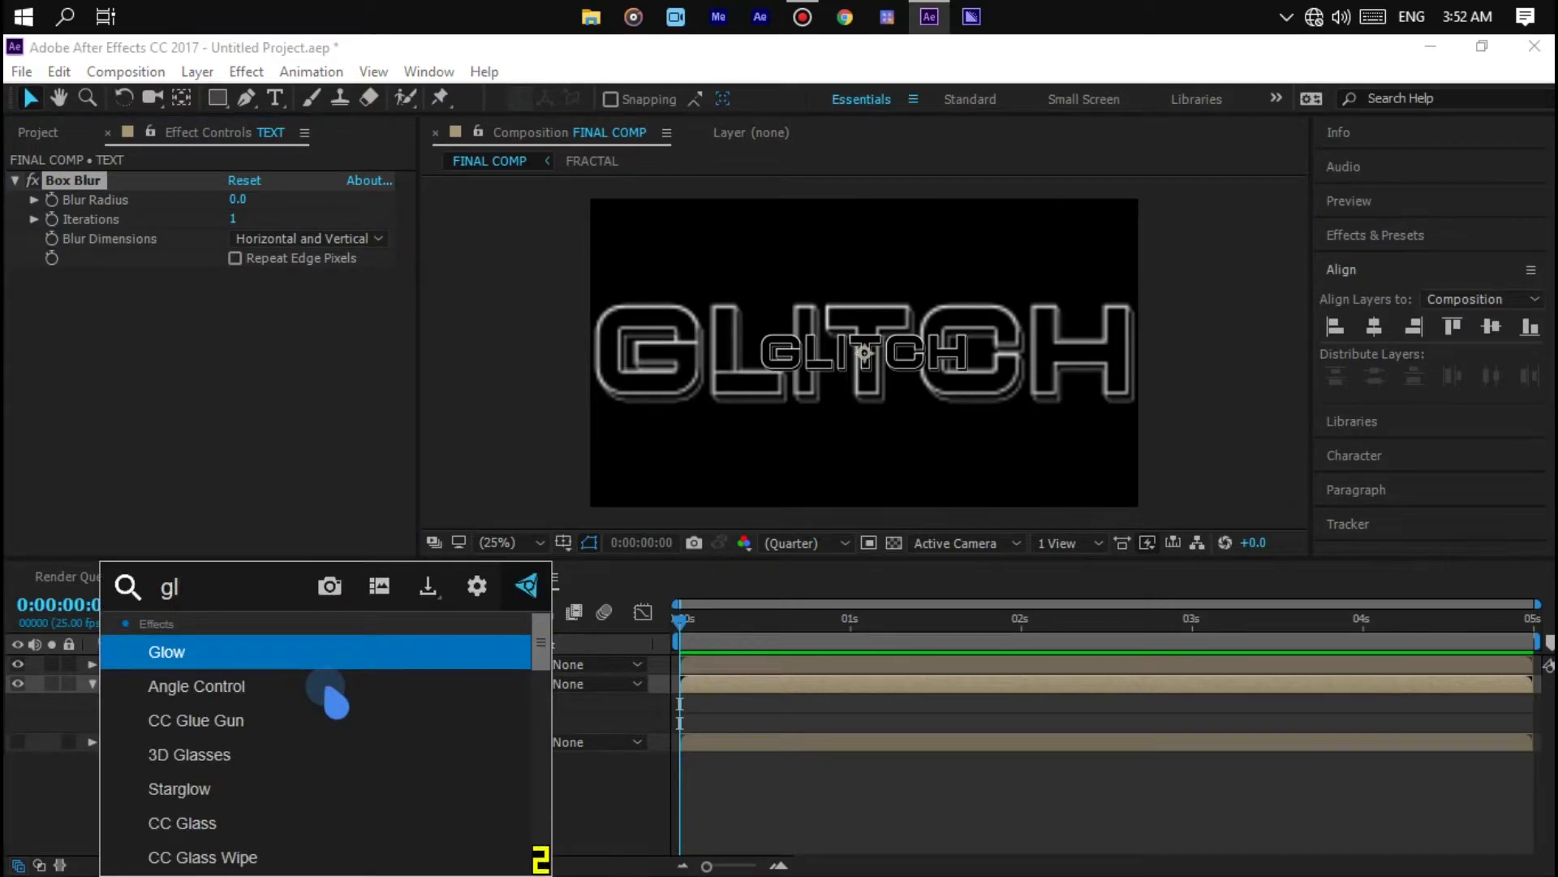
pyautogui.press('Return')
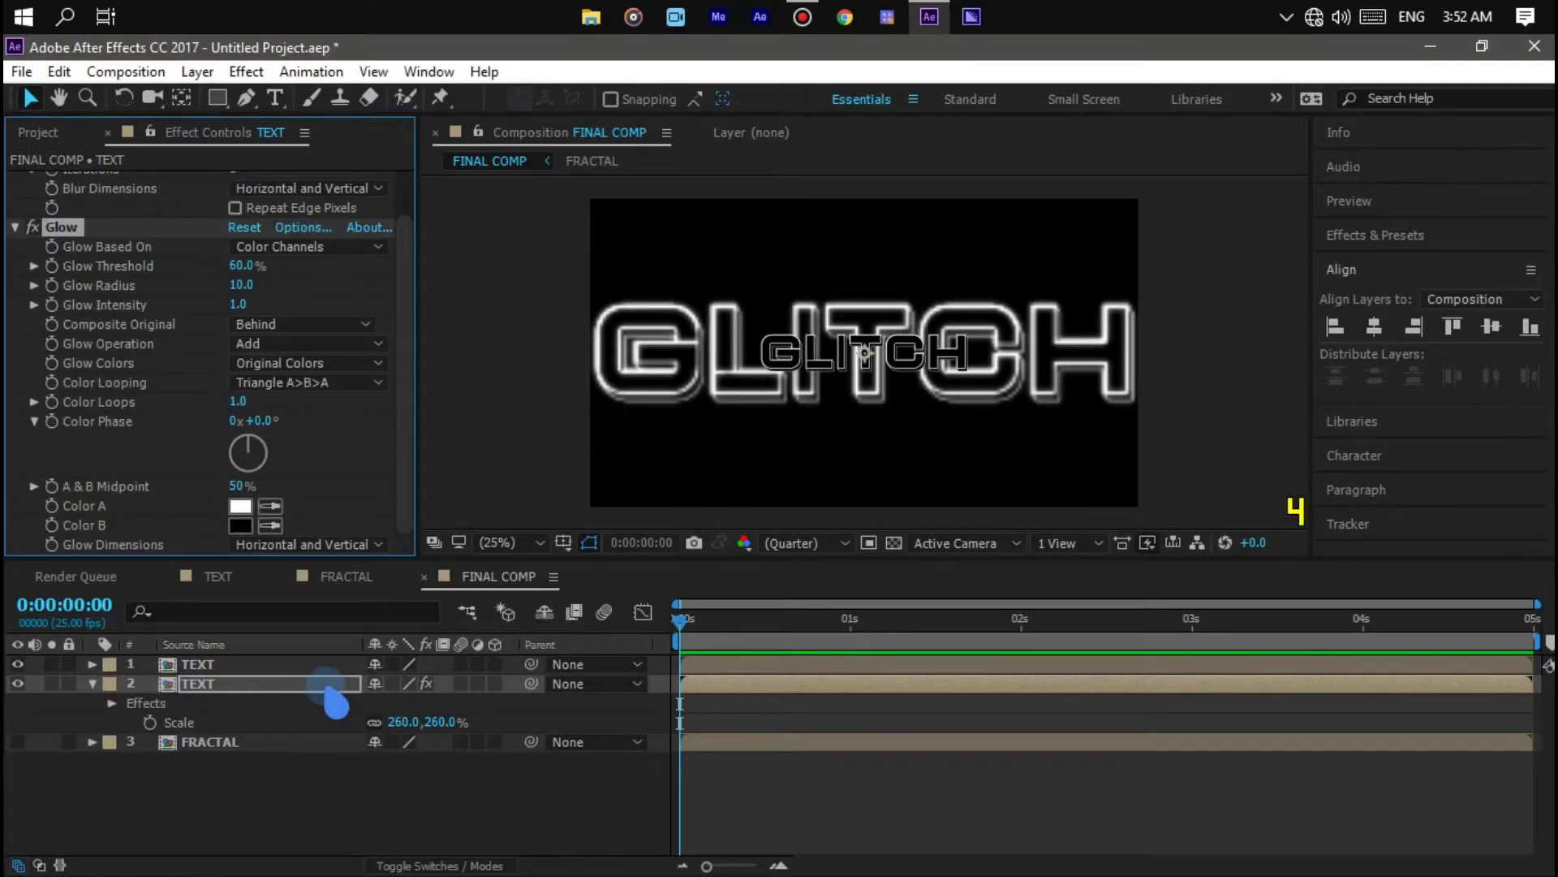
pyautogui.hotkey('ctrl', 'space')
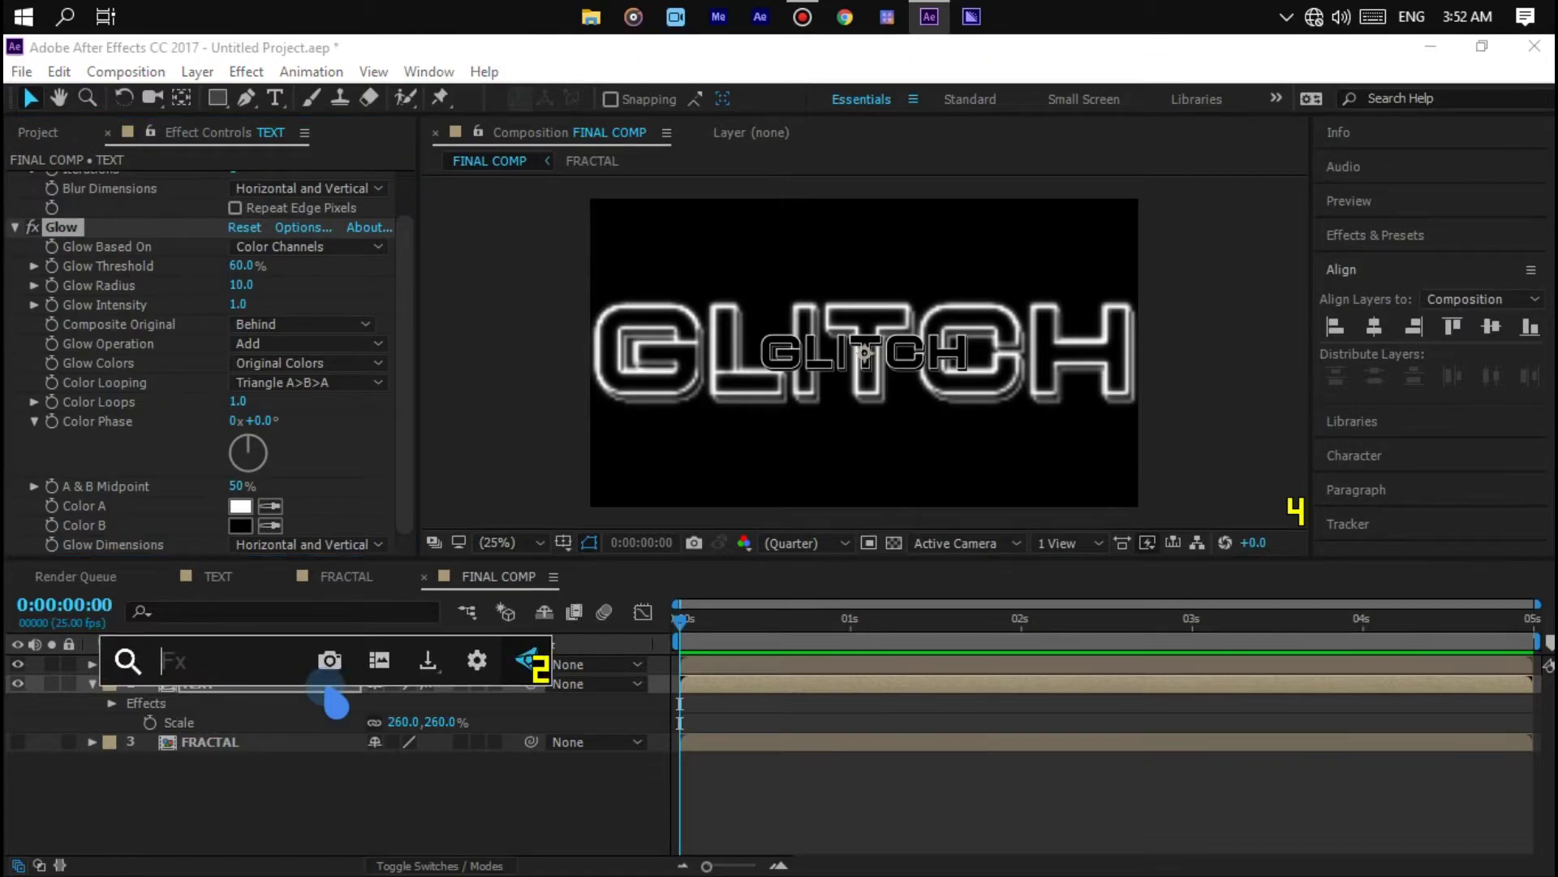
pyautogui.write('no')
pyautogui.press('Return')
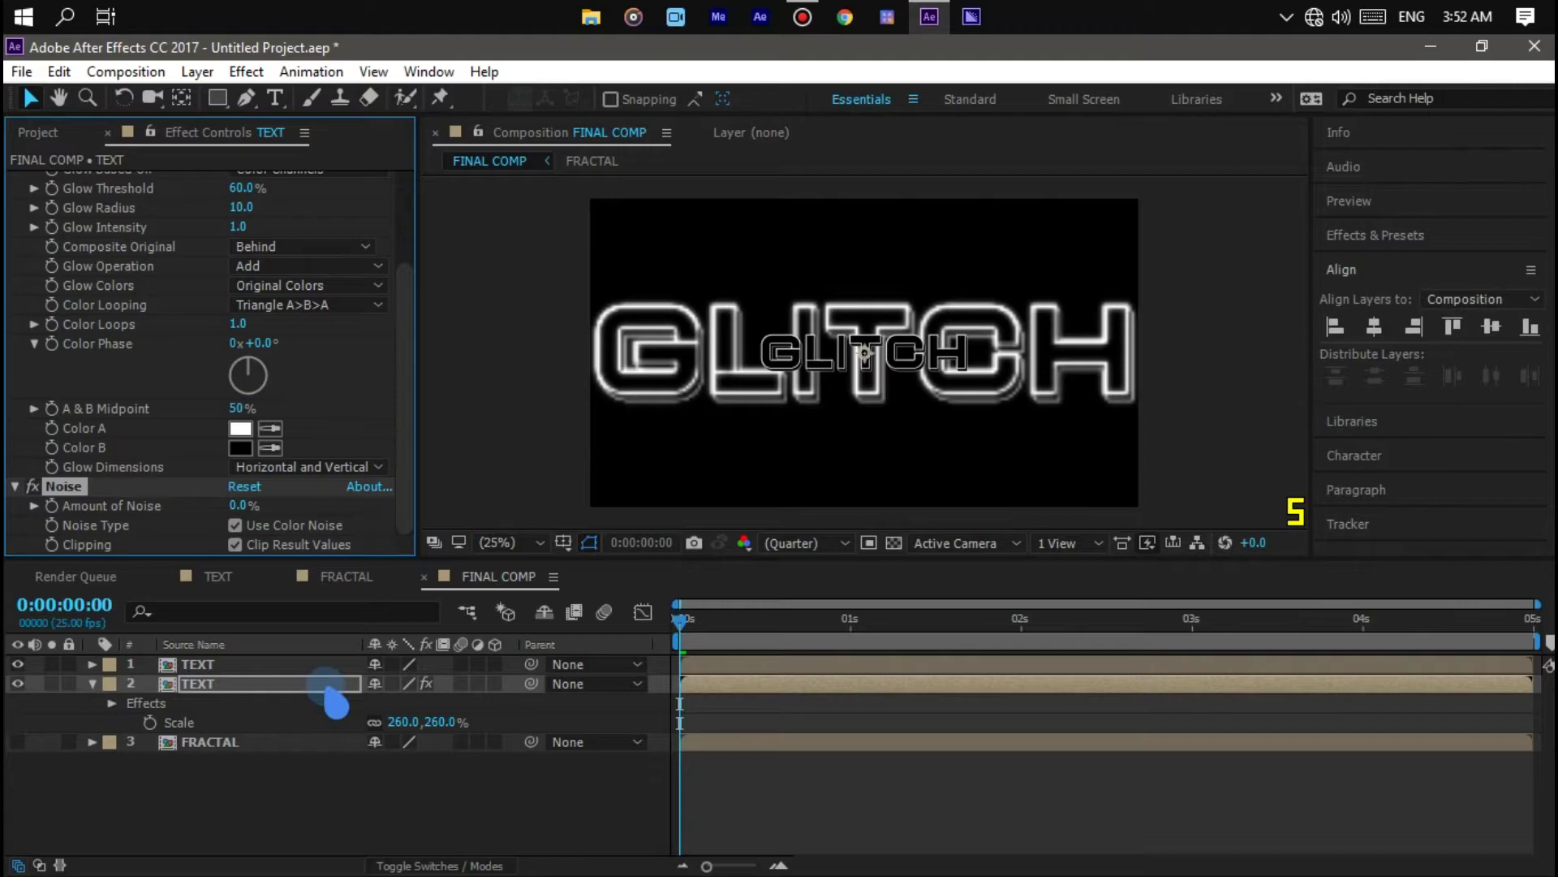
# Step: Set the Amount of Noise to 10%
pyautogui.click(241, 505)
pyautogui.write('10')
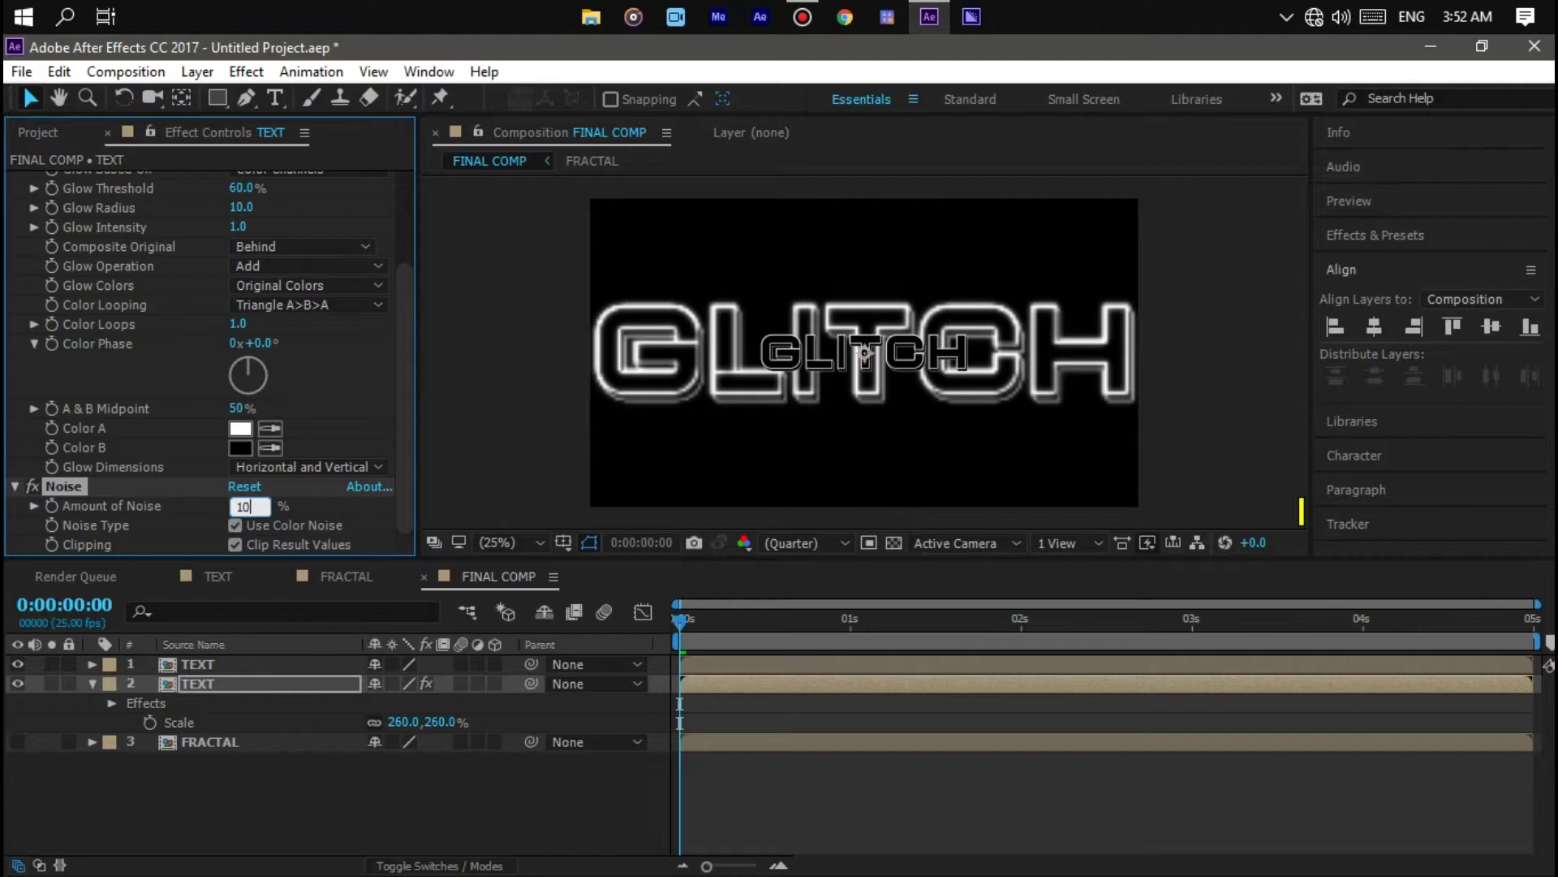
pyautogui.write('20')
pyautogui.press('Return')
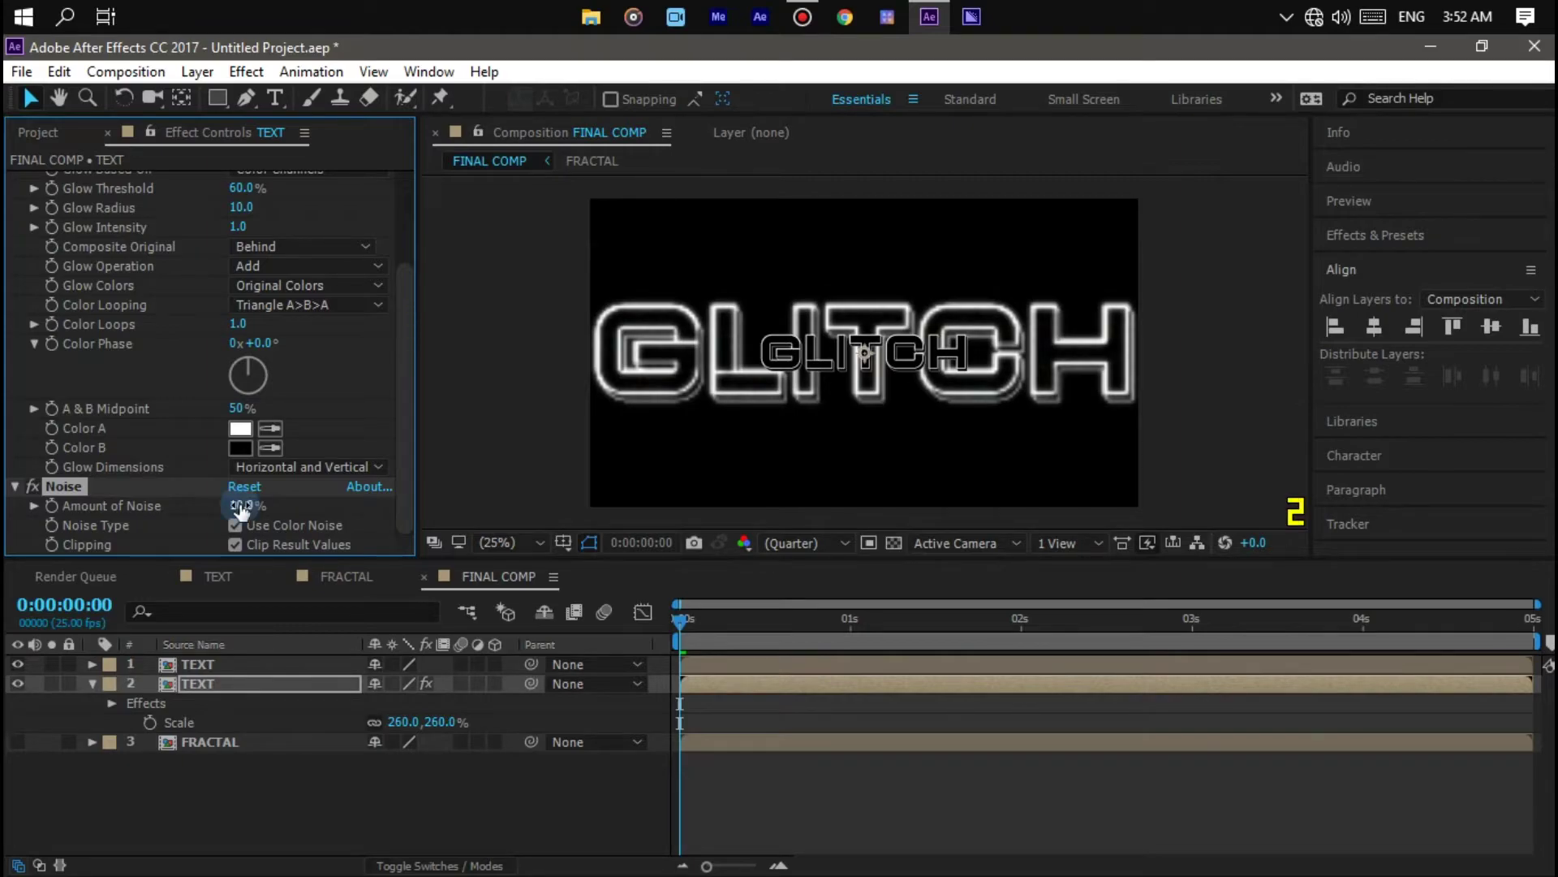
pyautogui.moveTo(241, 507); pyautogui.dragTo(195, 428)
pyautogui.scroll(3, 195, 429)
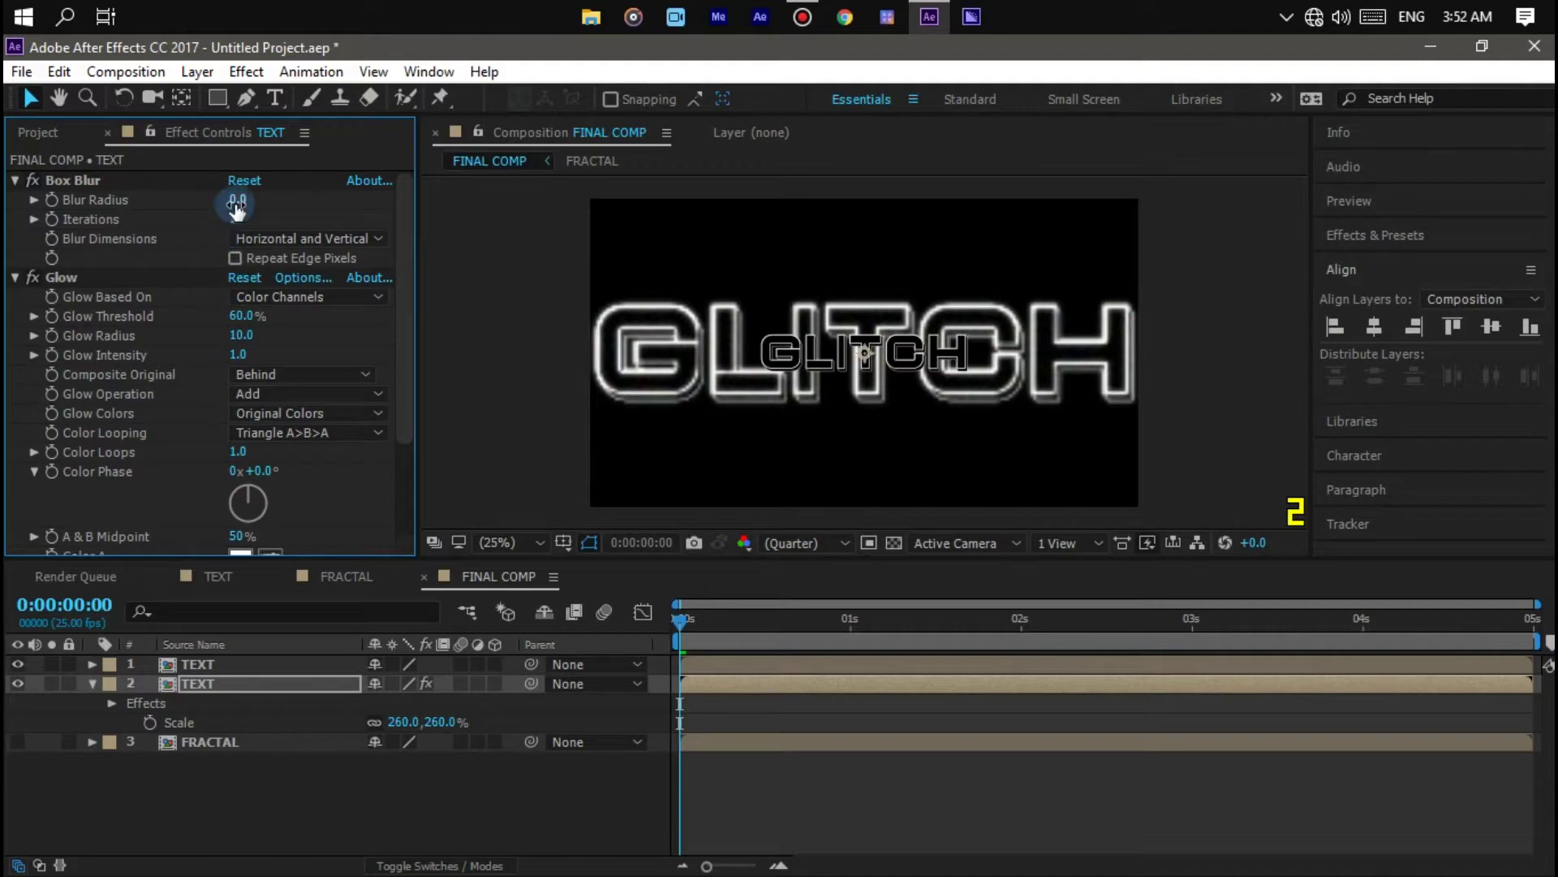
# Step: Set Box Blur radius 400, Glow Radius 30 and Glow Intensity 1.5
pyautogui.click(237, 200)
pyautogui.write('400')
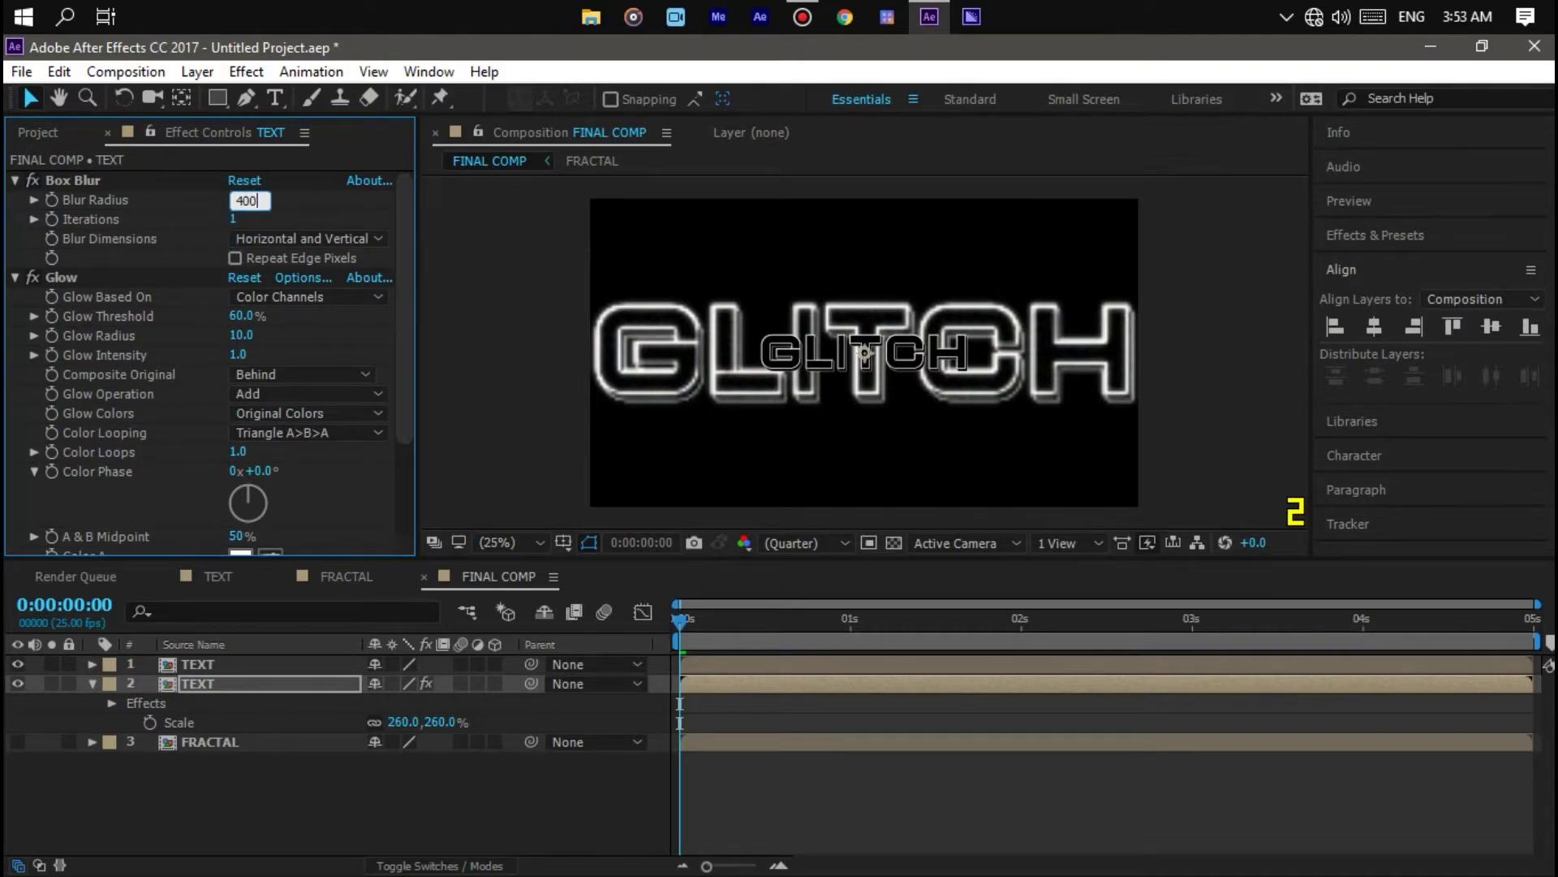
pyautogui.click(237, 207)
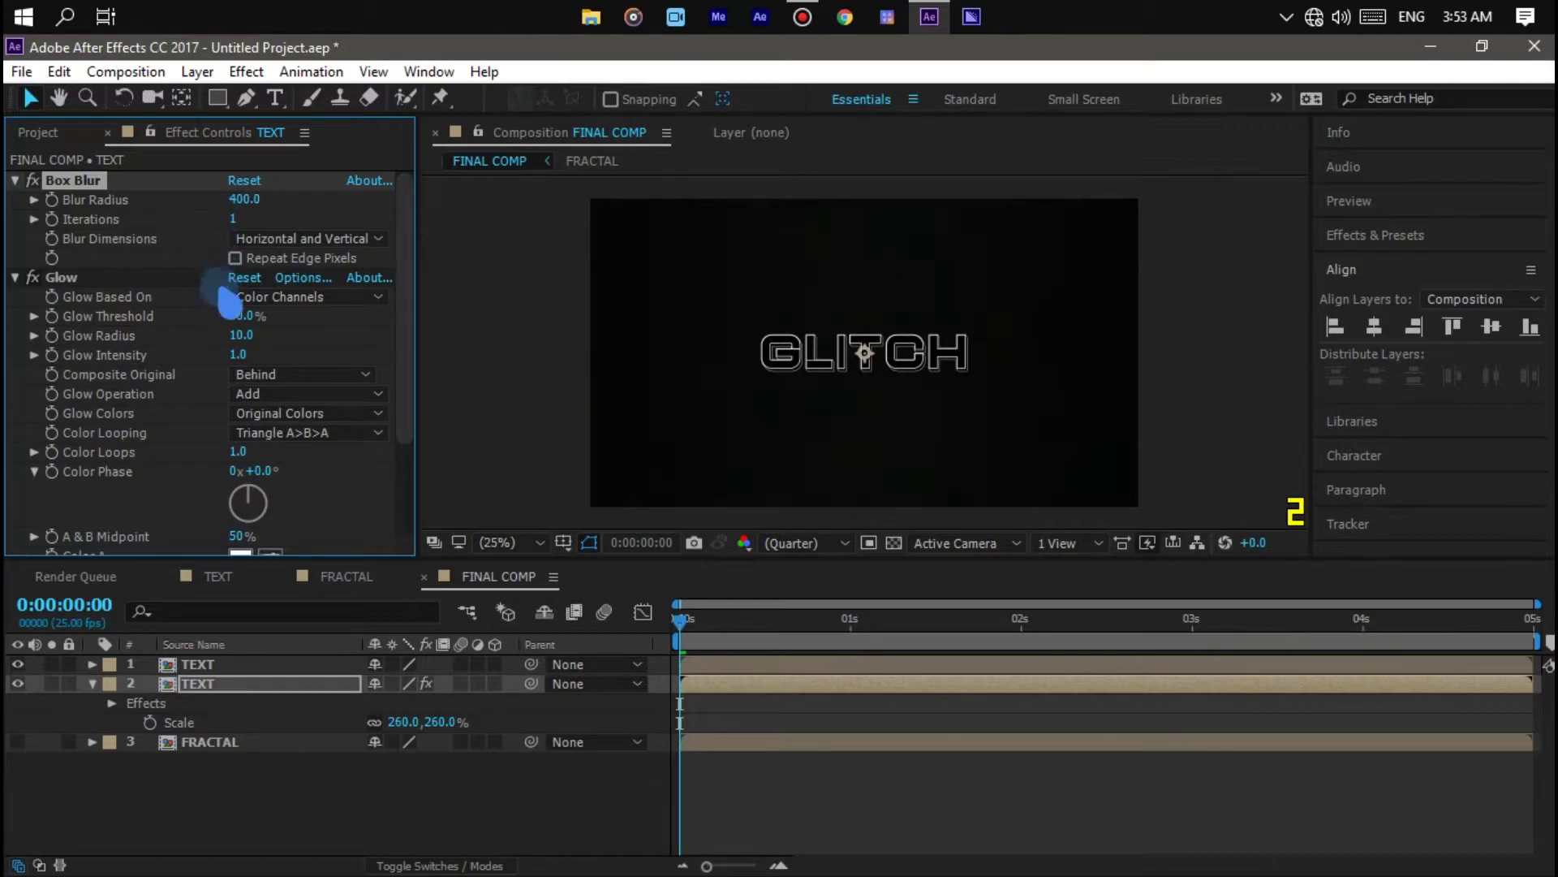
pyautogui.click(240, 334)
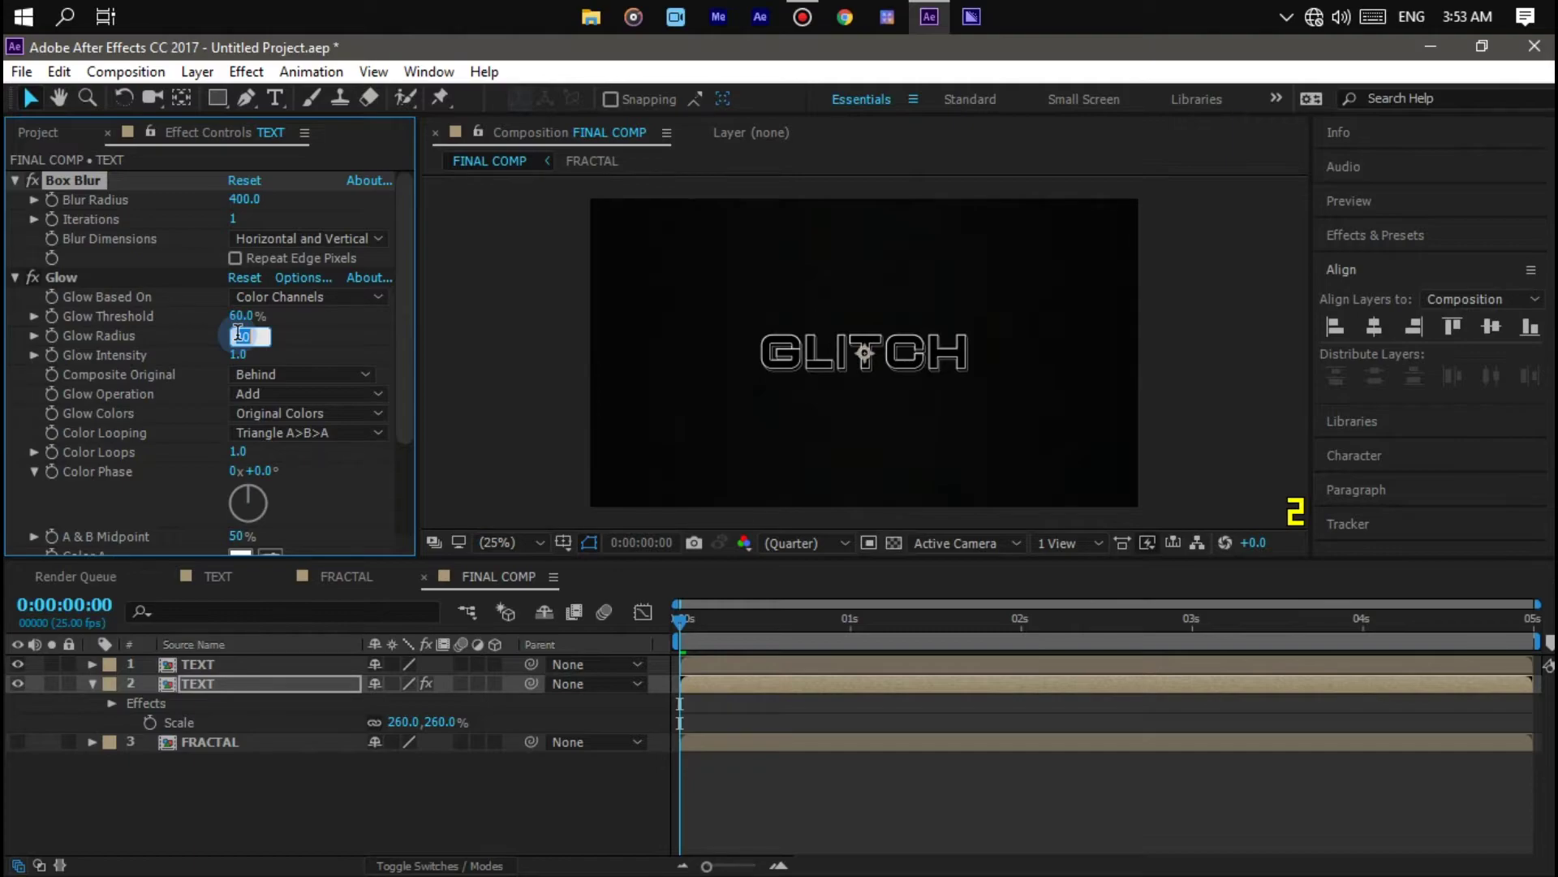
pyautogui.write('30')
pyautogui.click(238, 340)
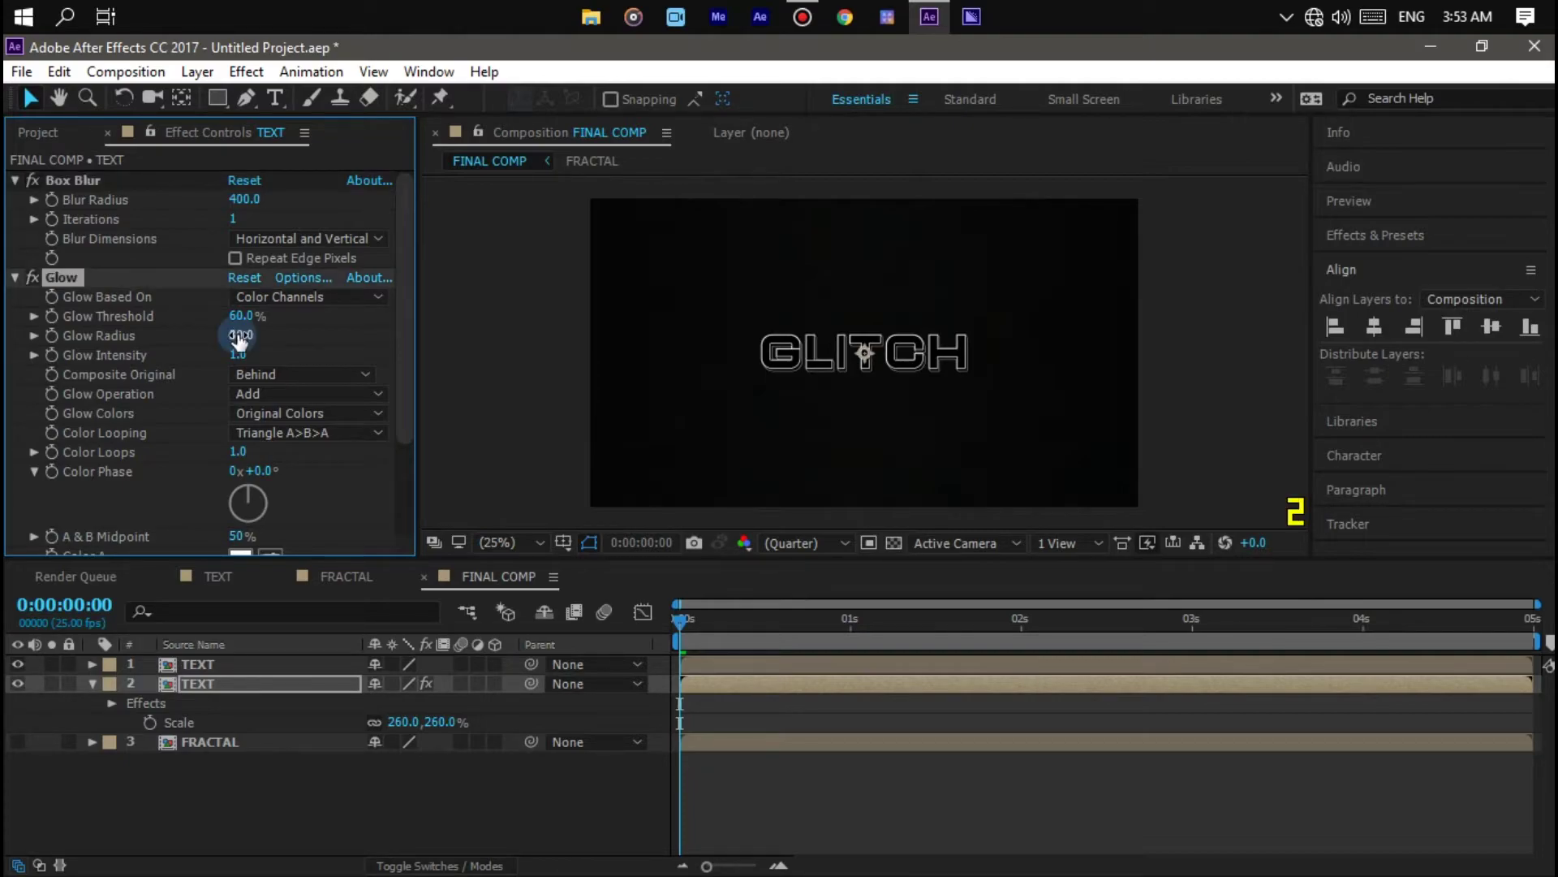
pyautogui.click(241, 352)
pyautogui.write('1.5')
pyautogui.click(241, 355)
# Step: Set Box Blur Iterations to 3 and select the top TEXT layer
pyautogui.click(235, 221)
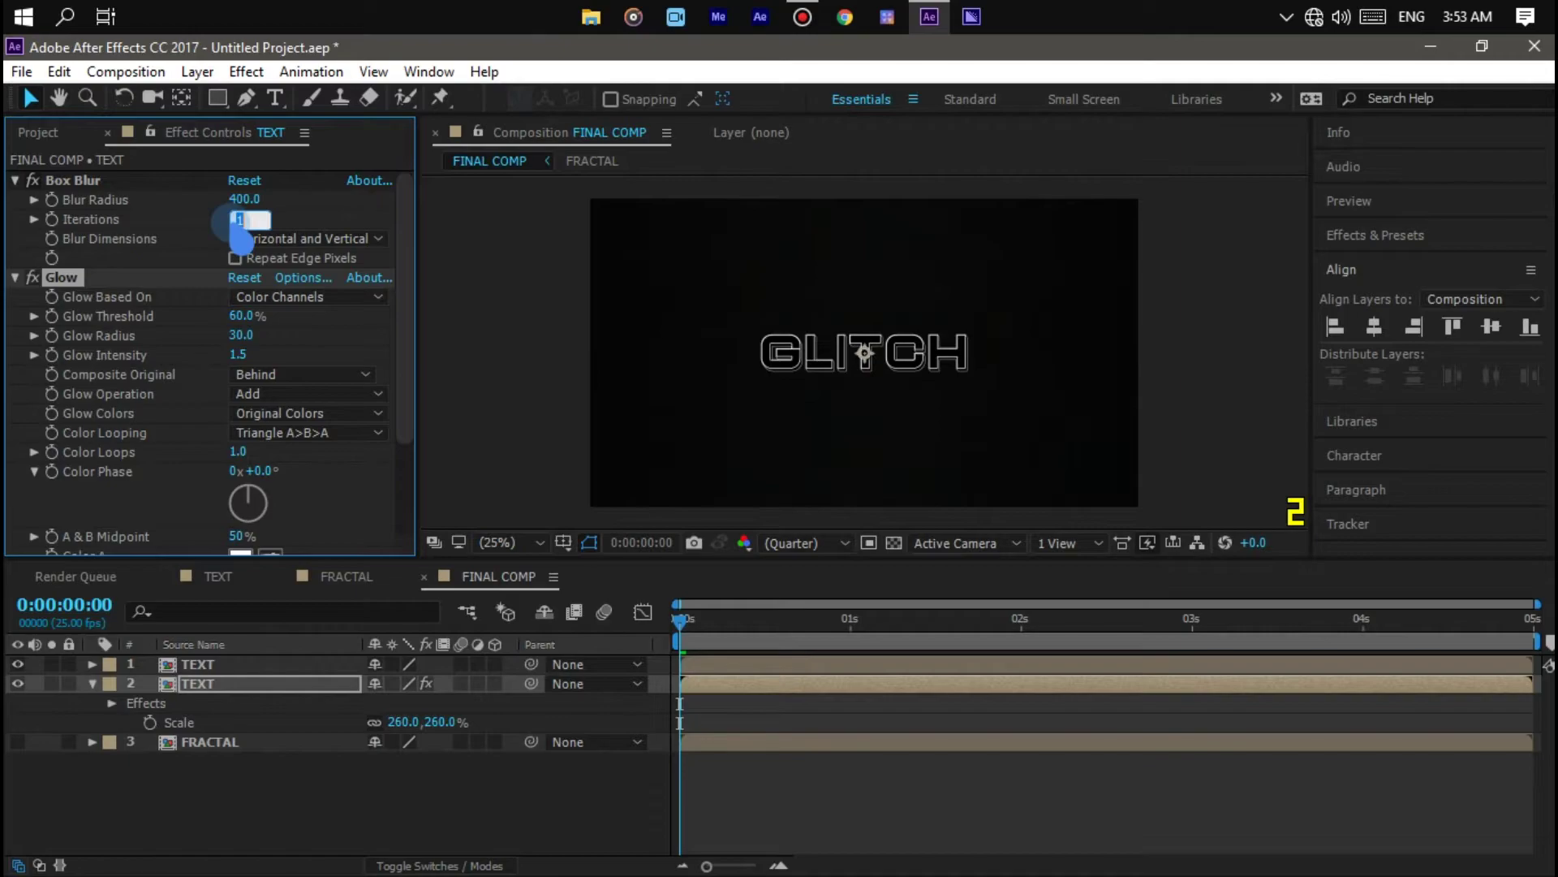
pyautogui.write('3')
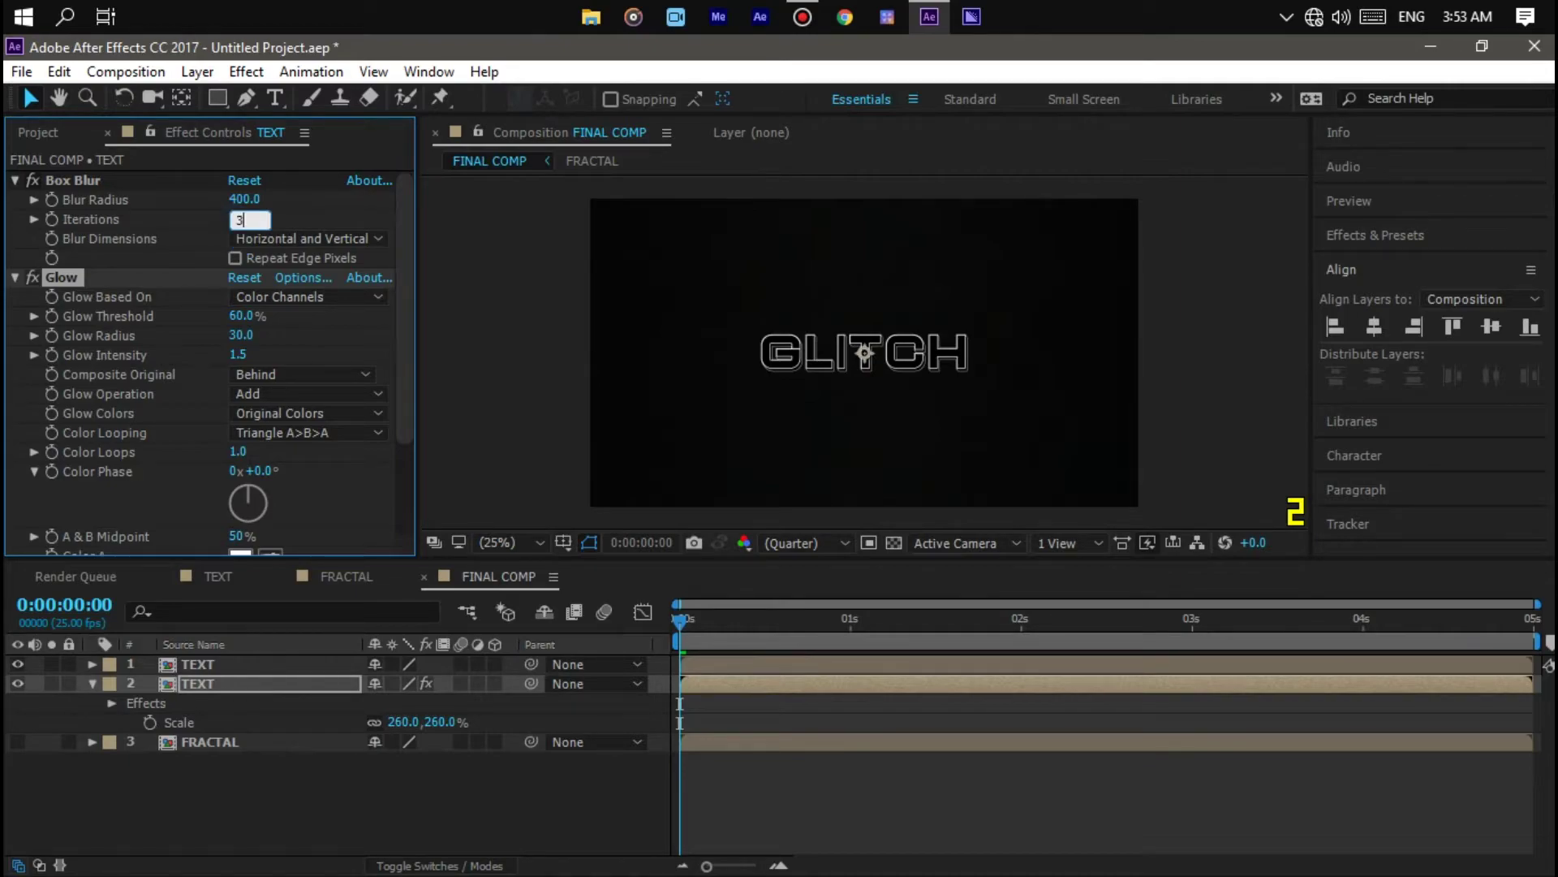
pyautogui.click(231, 224)
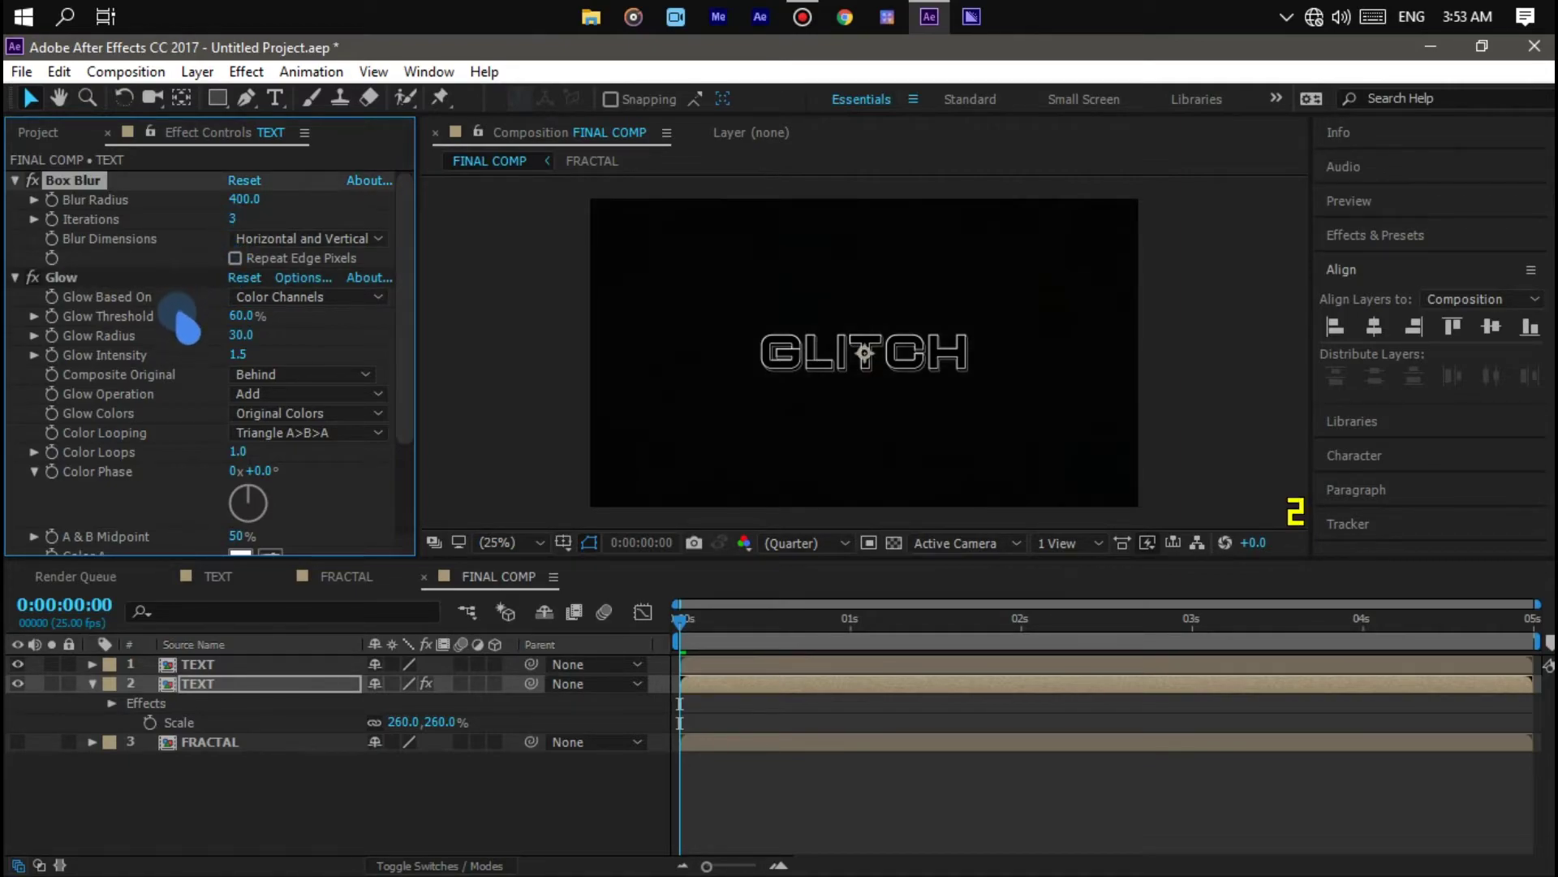
pyautogui.scroll(-5, 180, 323)
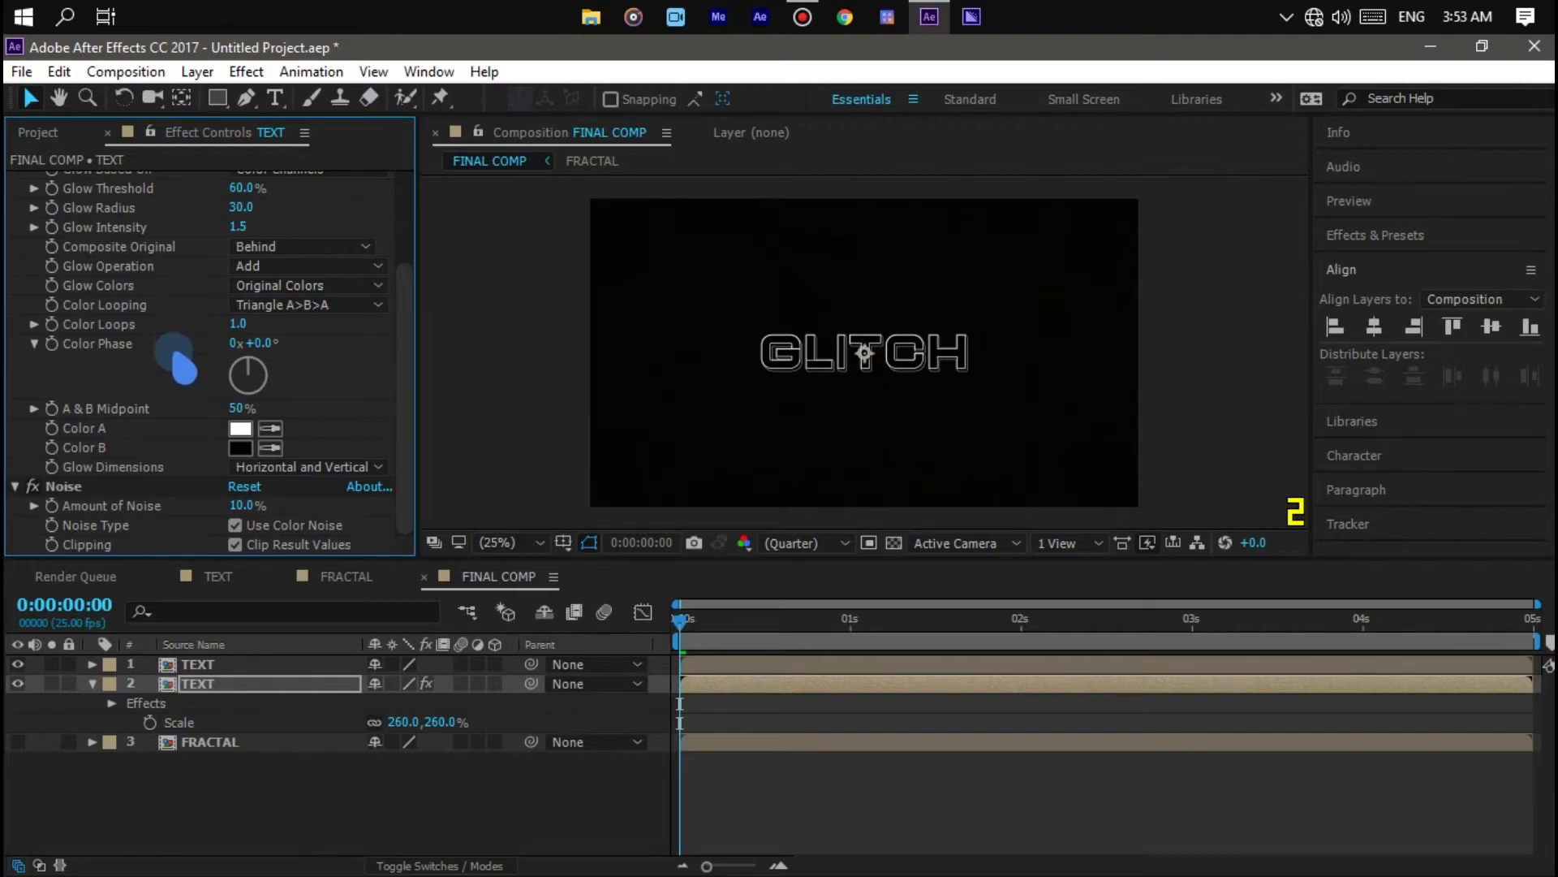
pyautogui.click(247, 682)
pyautogui.click(239, 664)
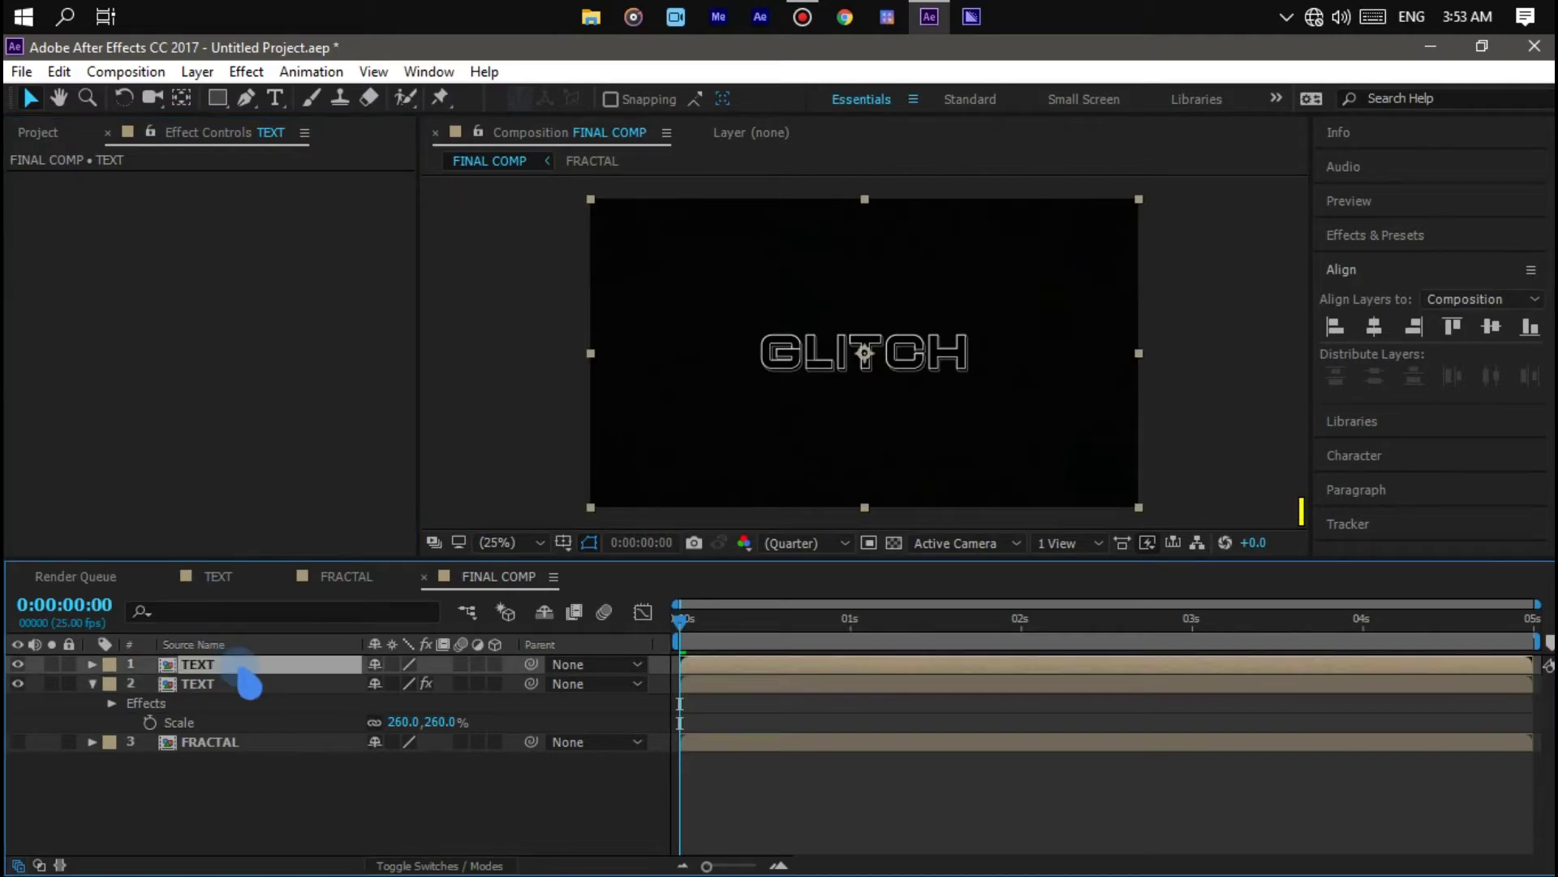
# Step: Add a new adjustment layer to the FINAL COMP timeline
pyautogui.rightClick(279, 792)
pyautogui.moveTo(371, 682)
pyautogui.moveTo(396, 568)
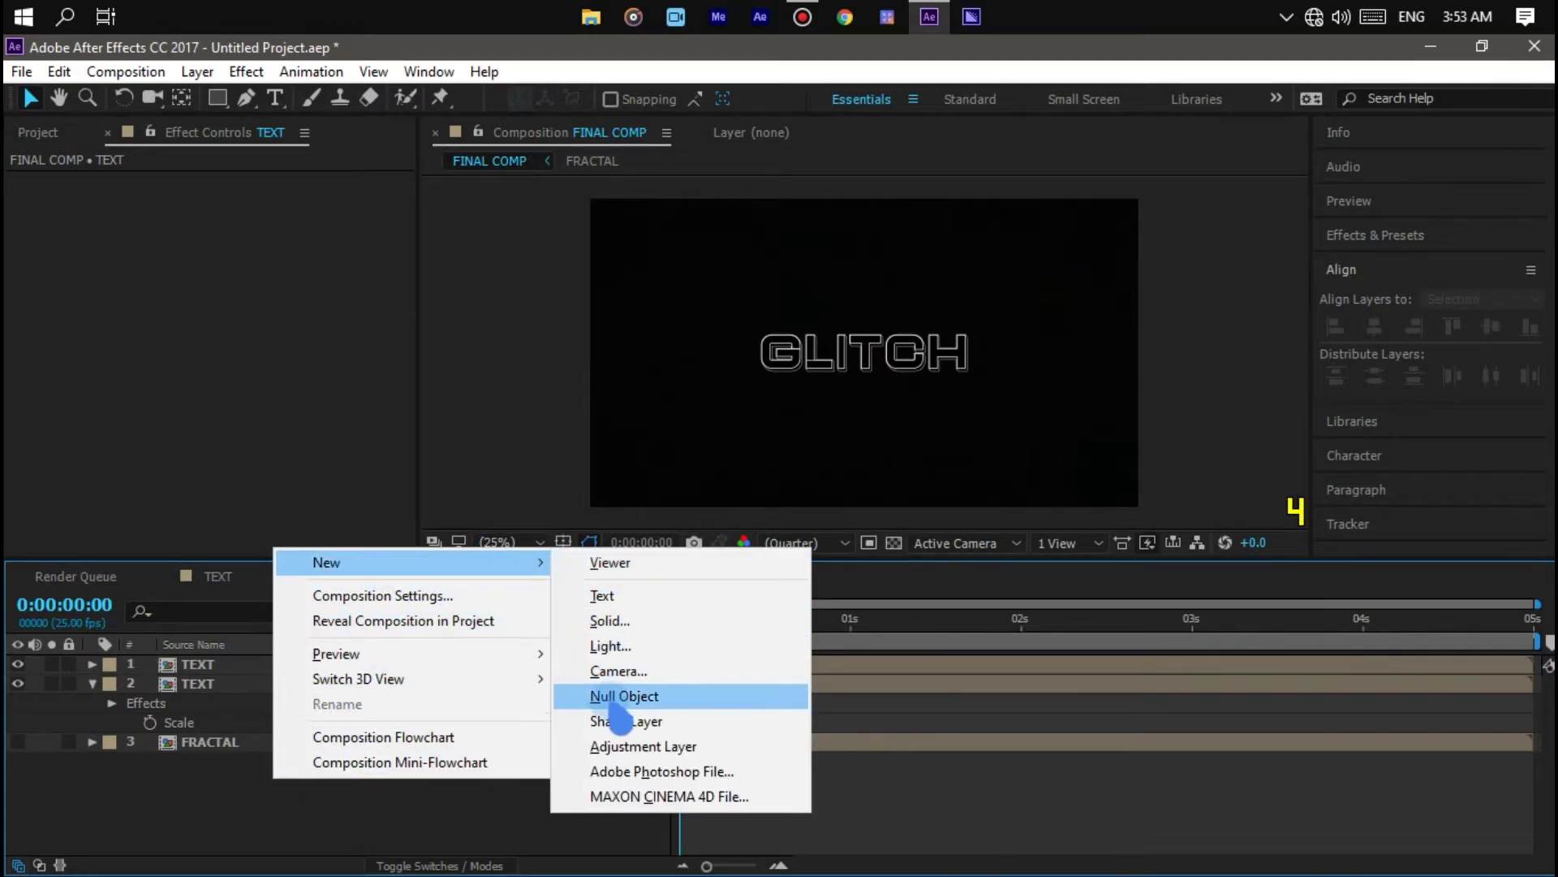
pyautogui.click(618, 746)
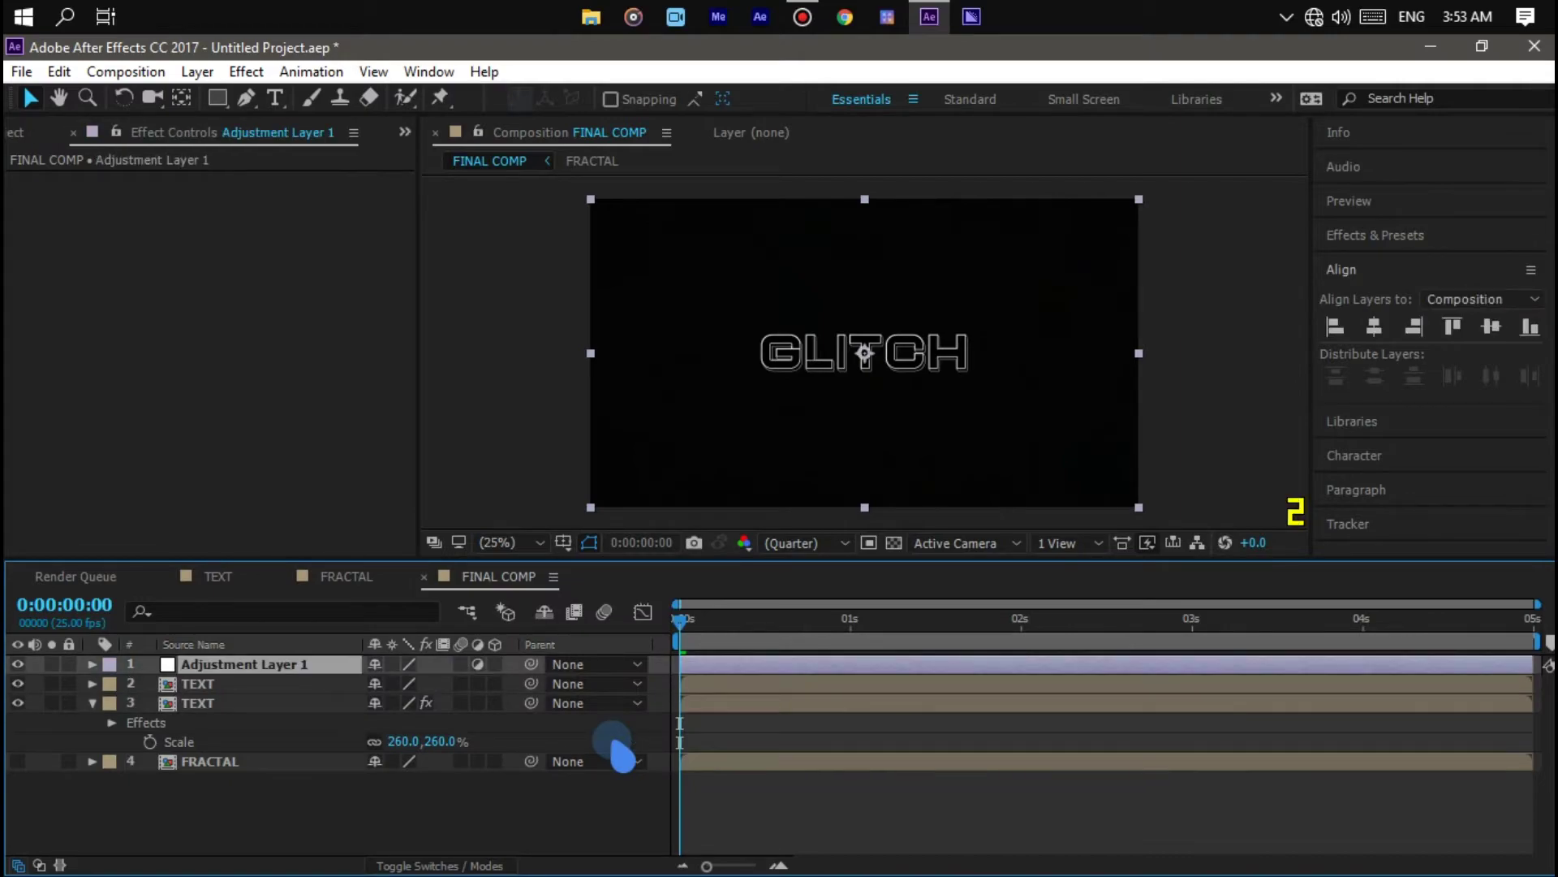
# Step: Apply Displacement Map and Quick Chromatic Aberration 2 to the adjustment layer
pyautogui.hotkey('ctrl', 'space')
pyautogui.write('d')
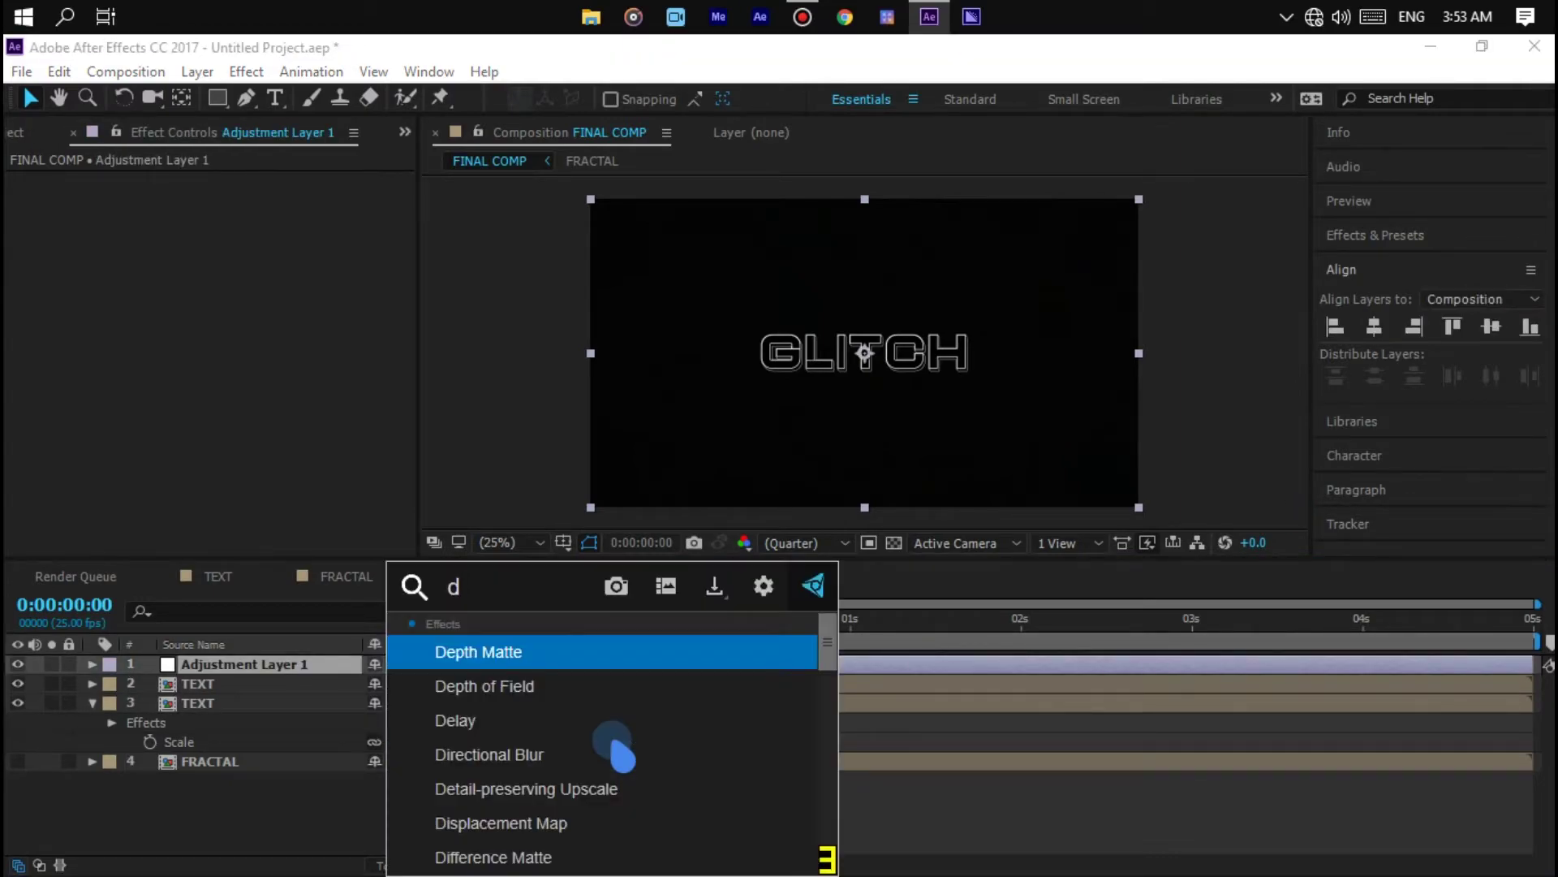
pyautogui.write('is')
pyautogui.press('Return')
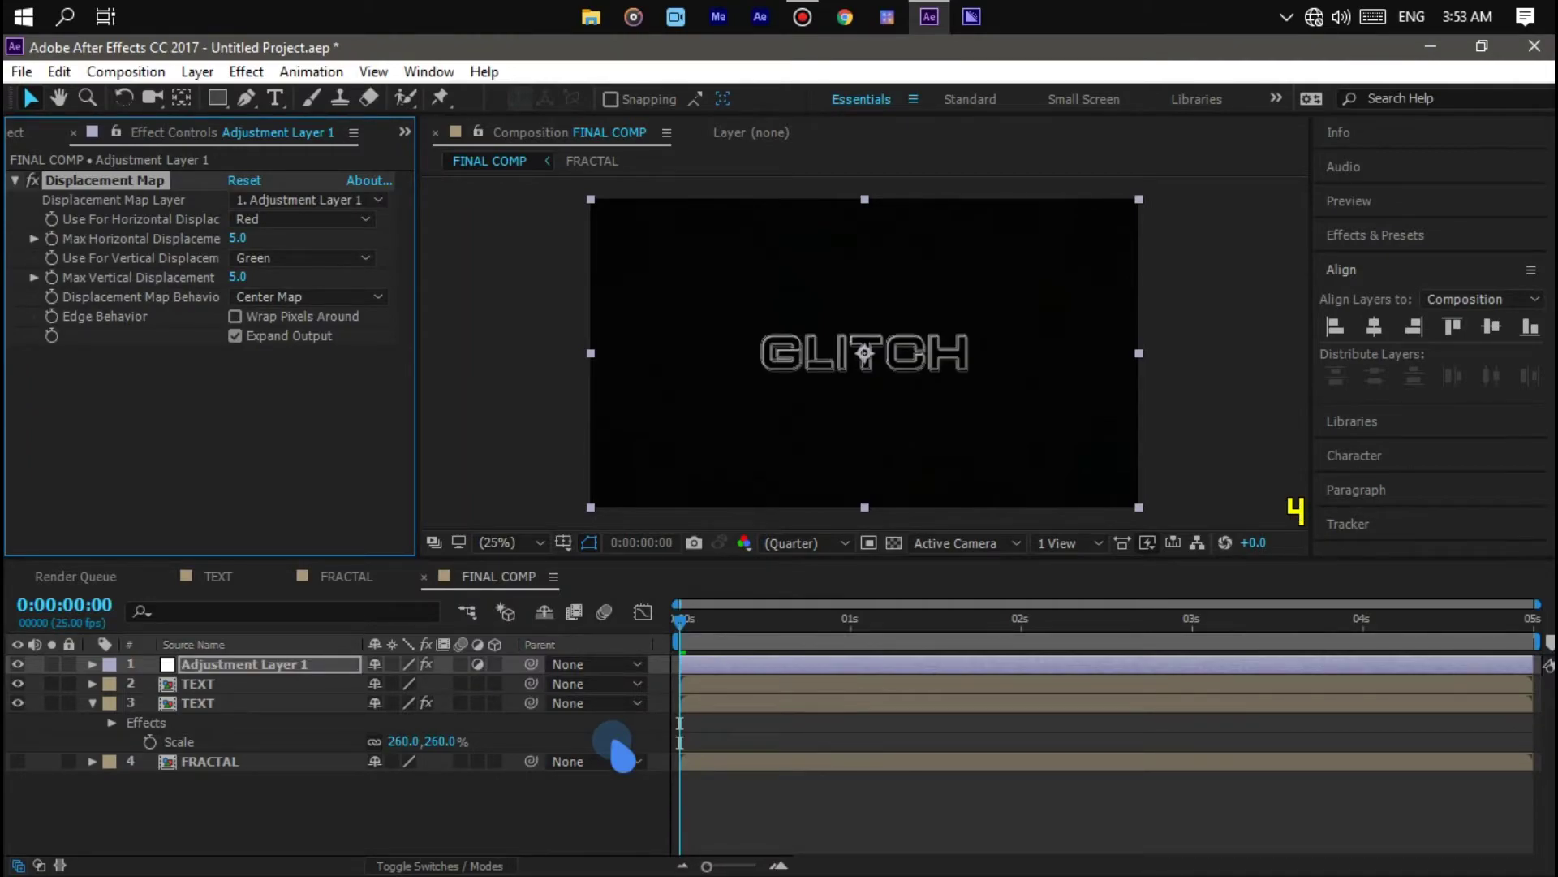
pyautogui.hotkey('ctrl', 'space')
pyautogui.write('q')
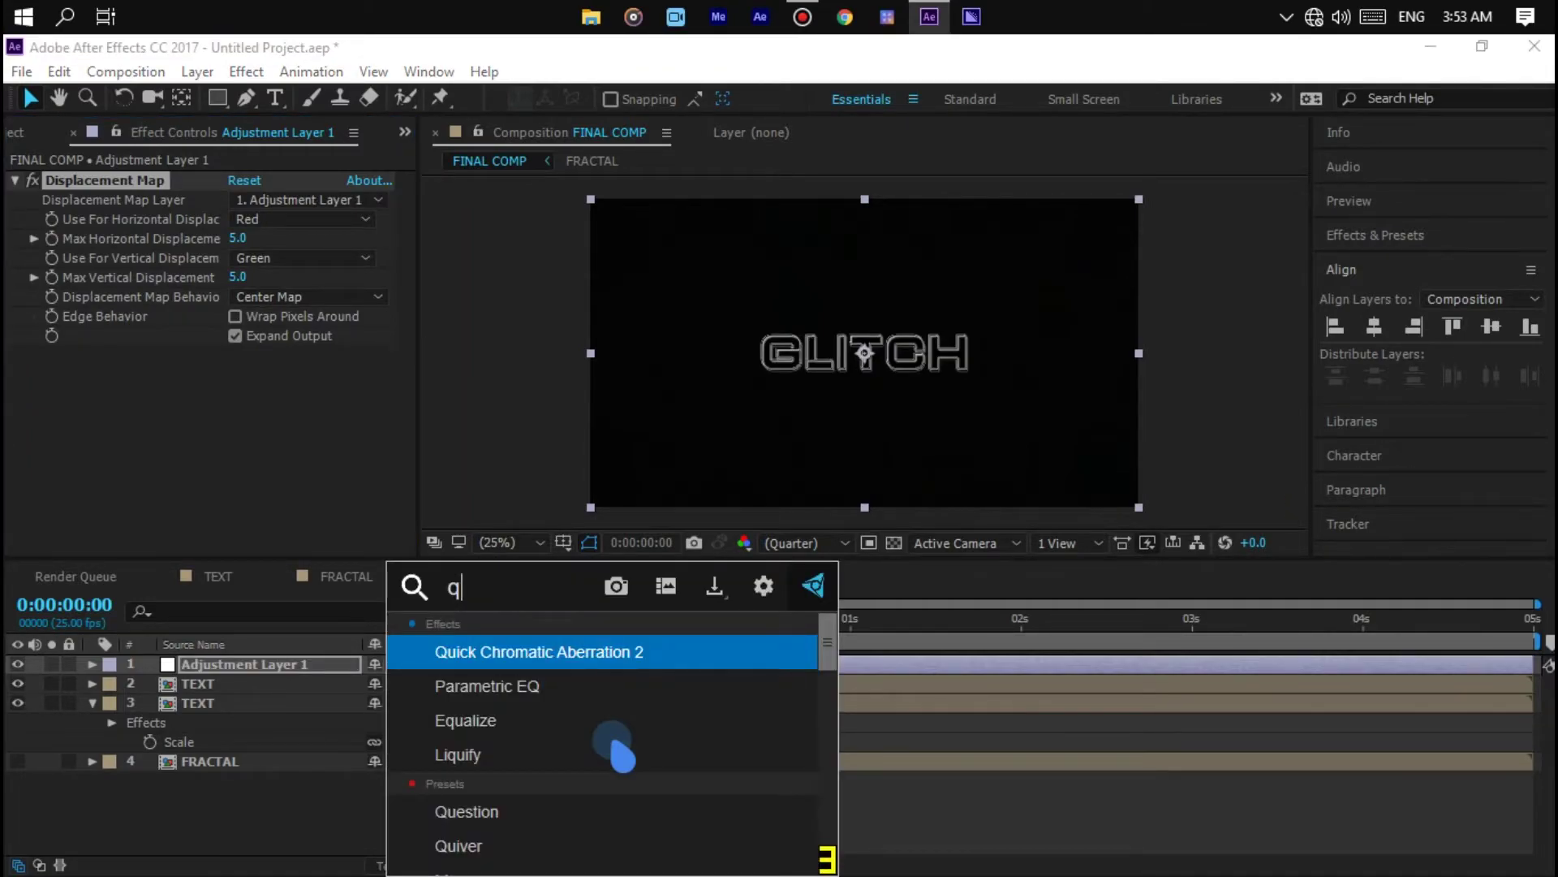
pyautogui.press('Return')
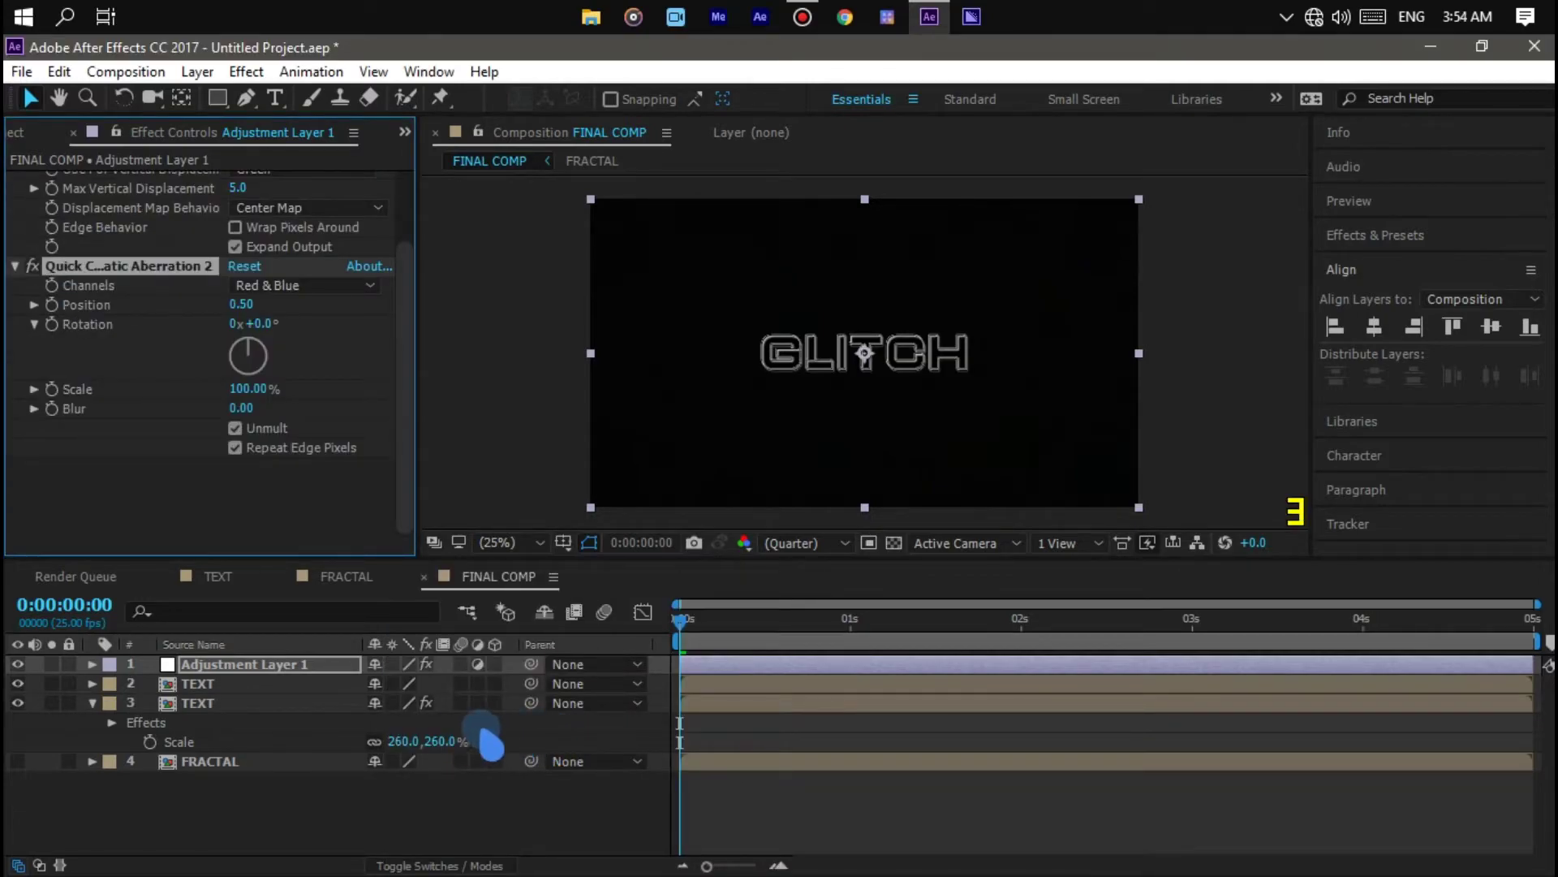
pyautogui.click(336, 685)
# Step: Set the upper TEXT layer's Scale to 105% and add a Scale keyframe at 0:00
pyautogui.press('s')
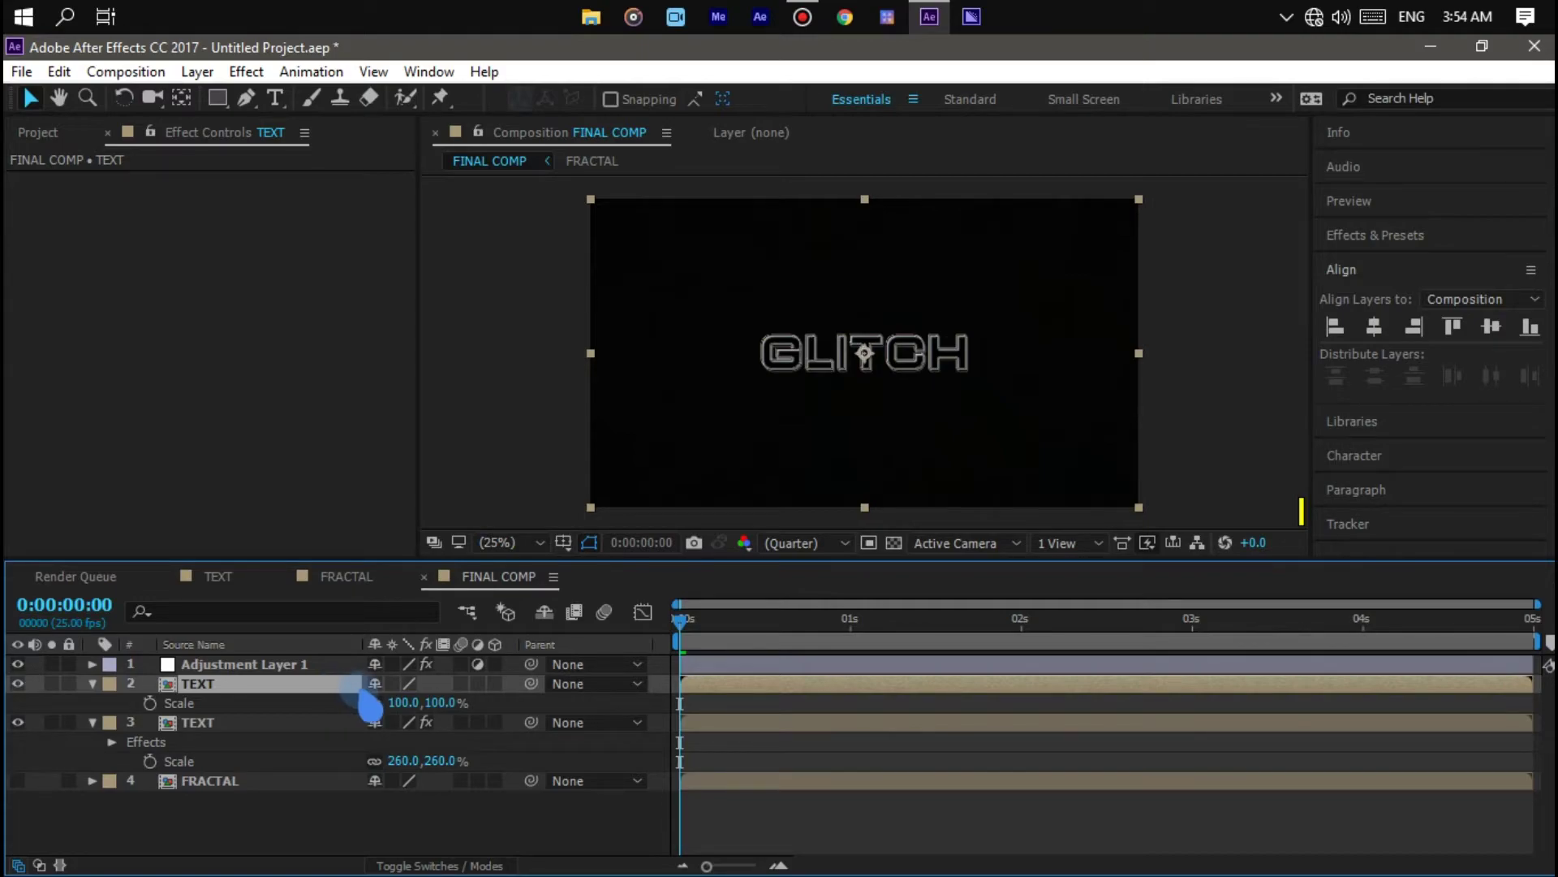
pyautogui.click(398, 704)
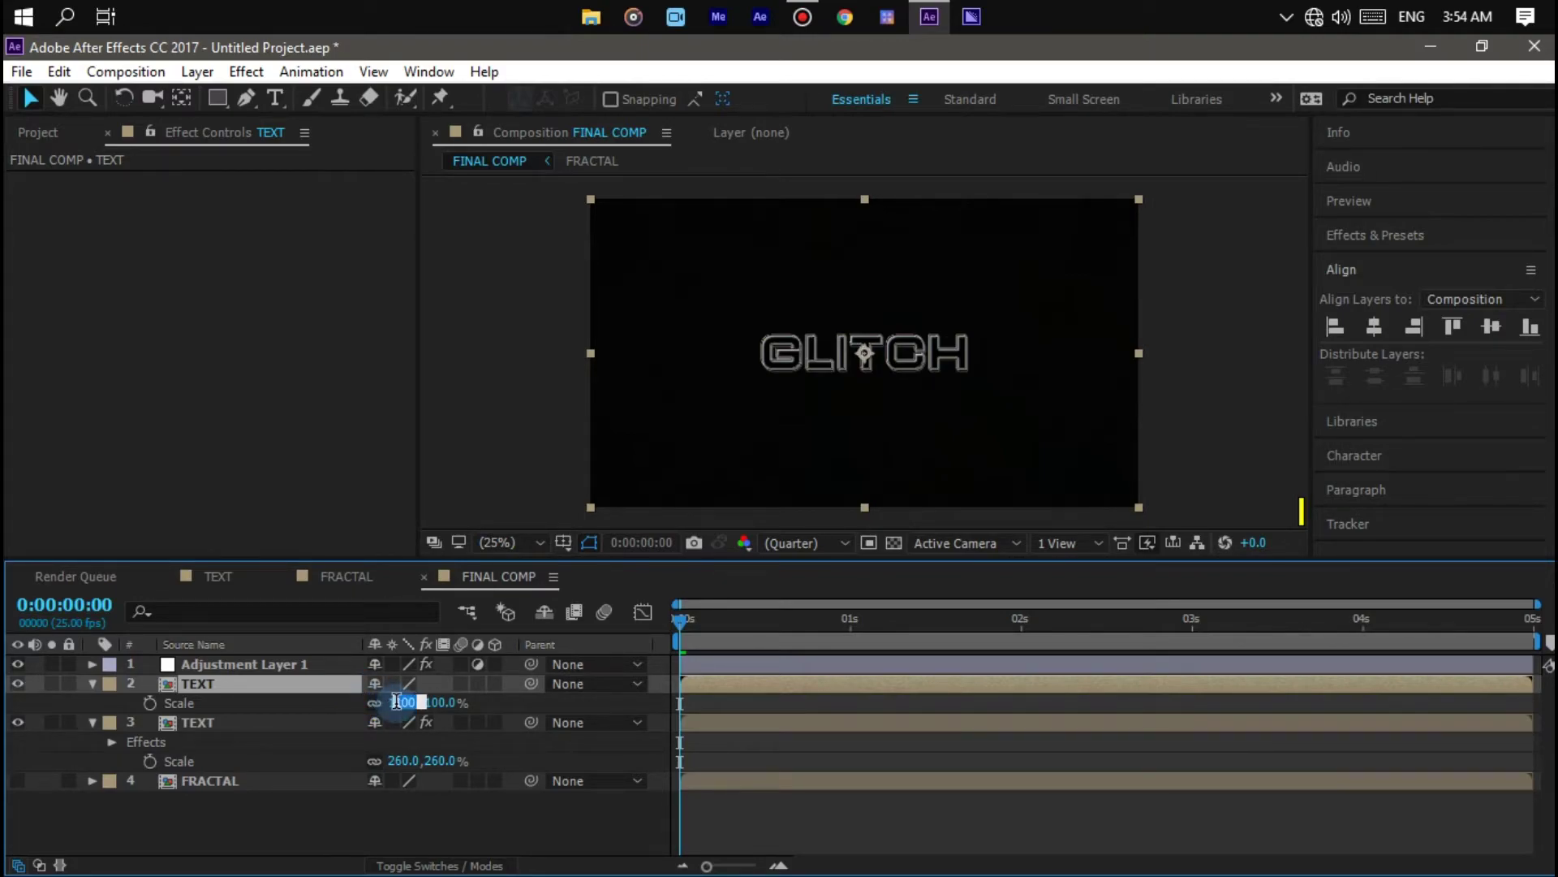
pyautogui.write('10')
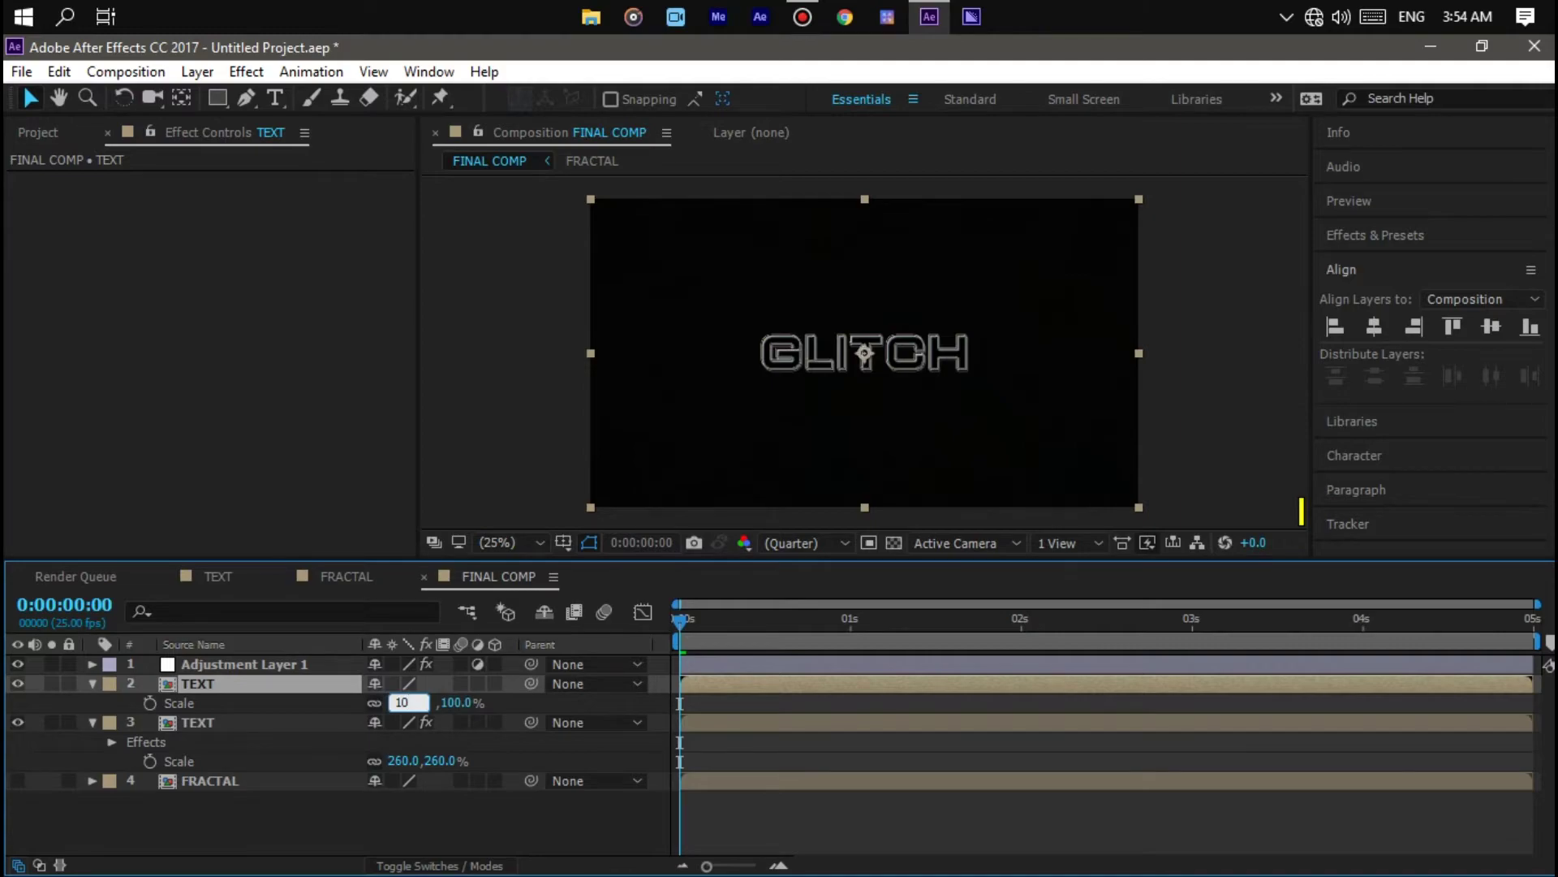
pyautogui.write('5')
pyautogui.press('Return')
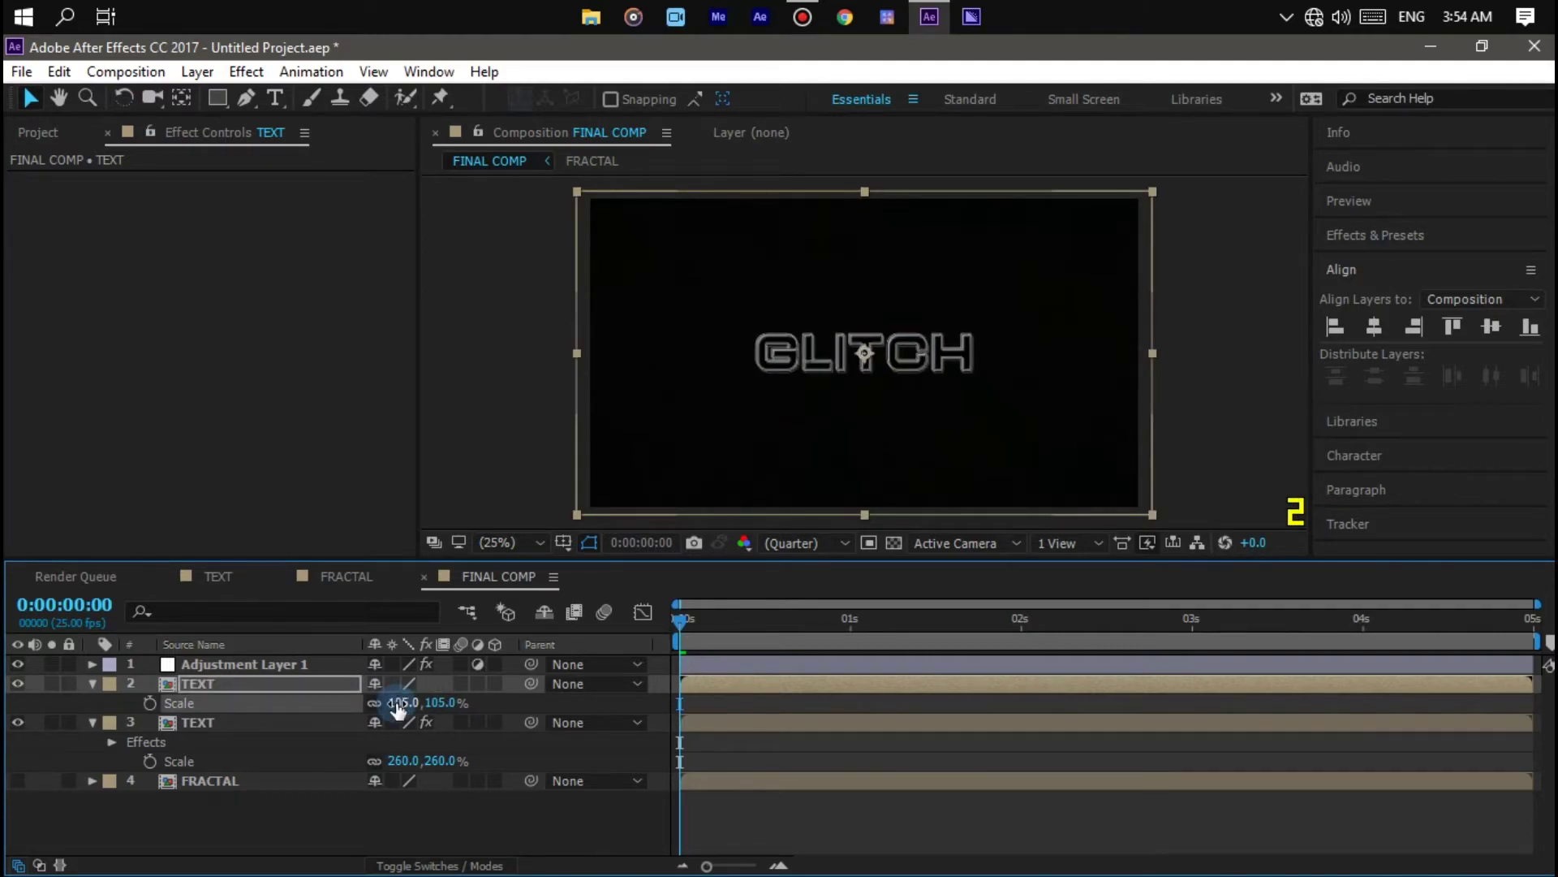
pyautogui.click(150, 703)
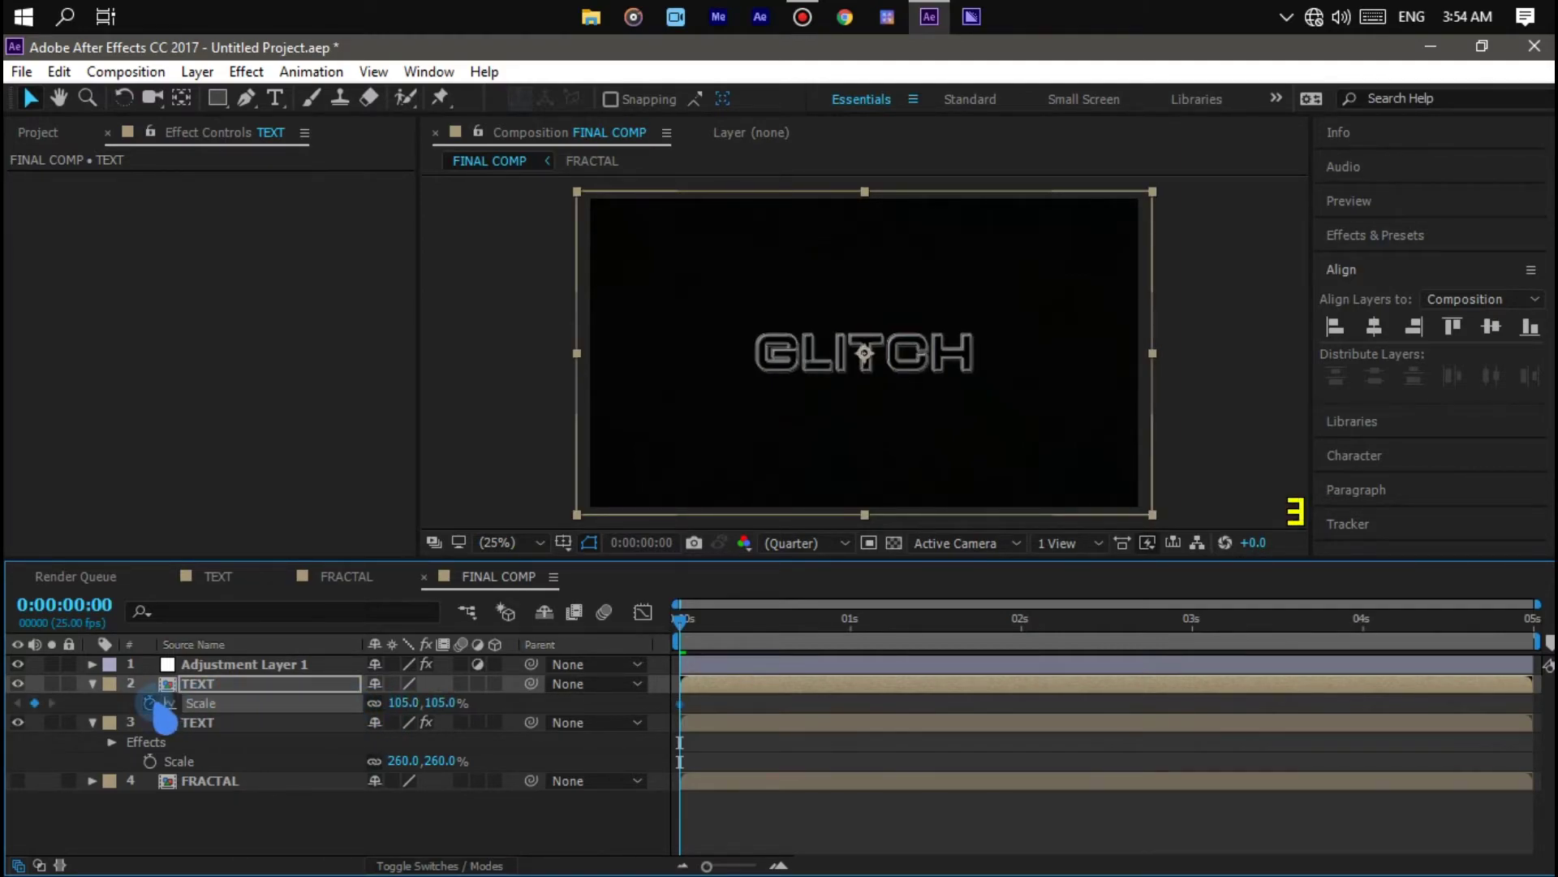
pyautogui.press('s')
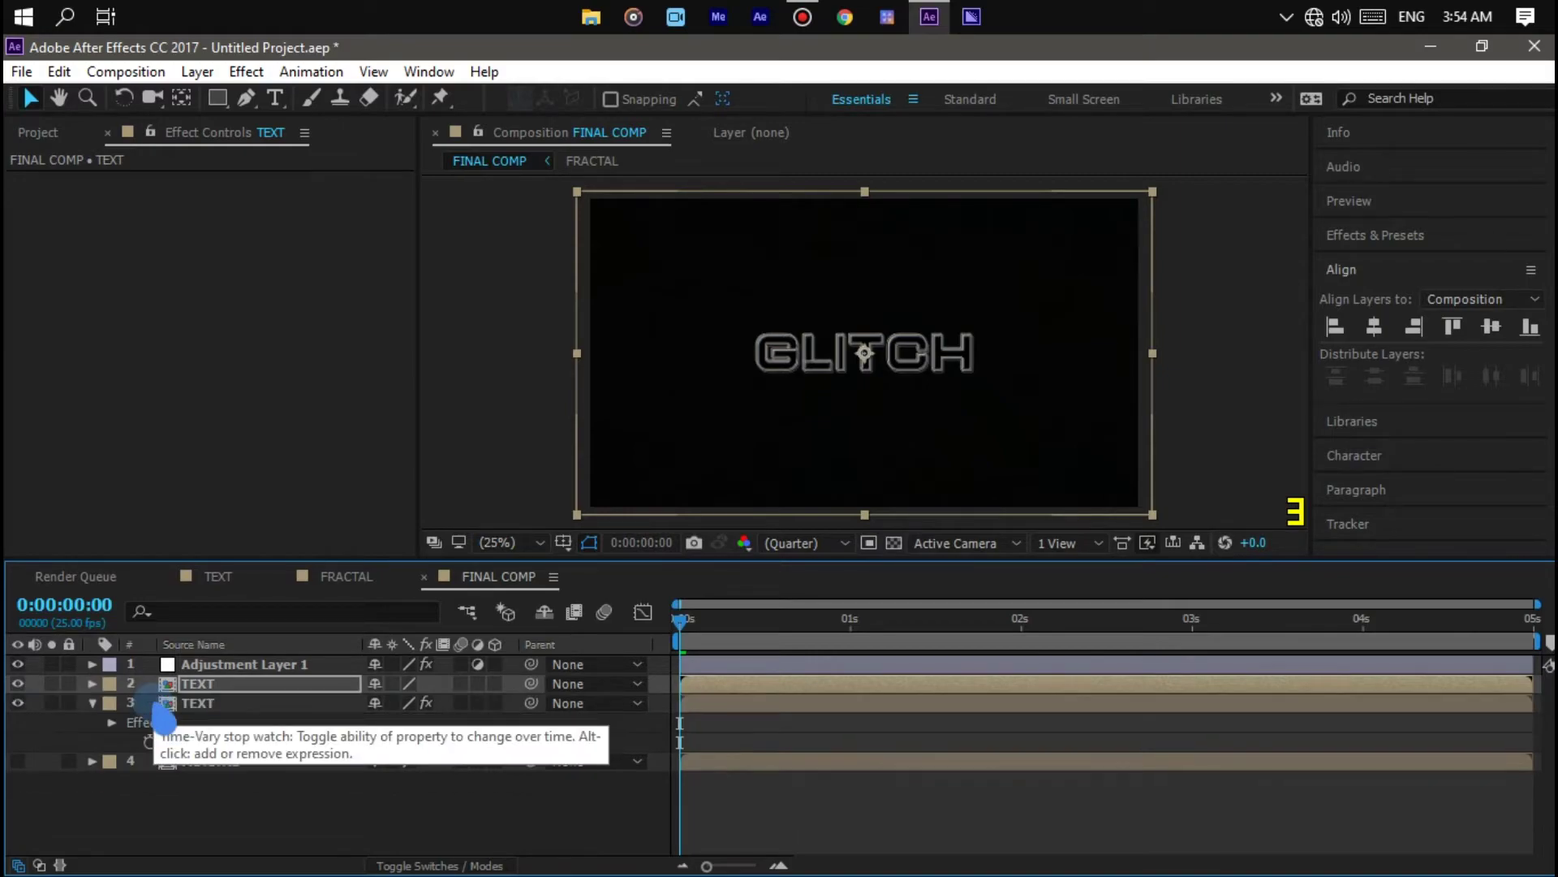
pyautogui.press('s')
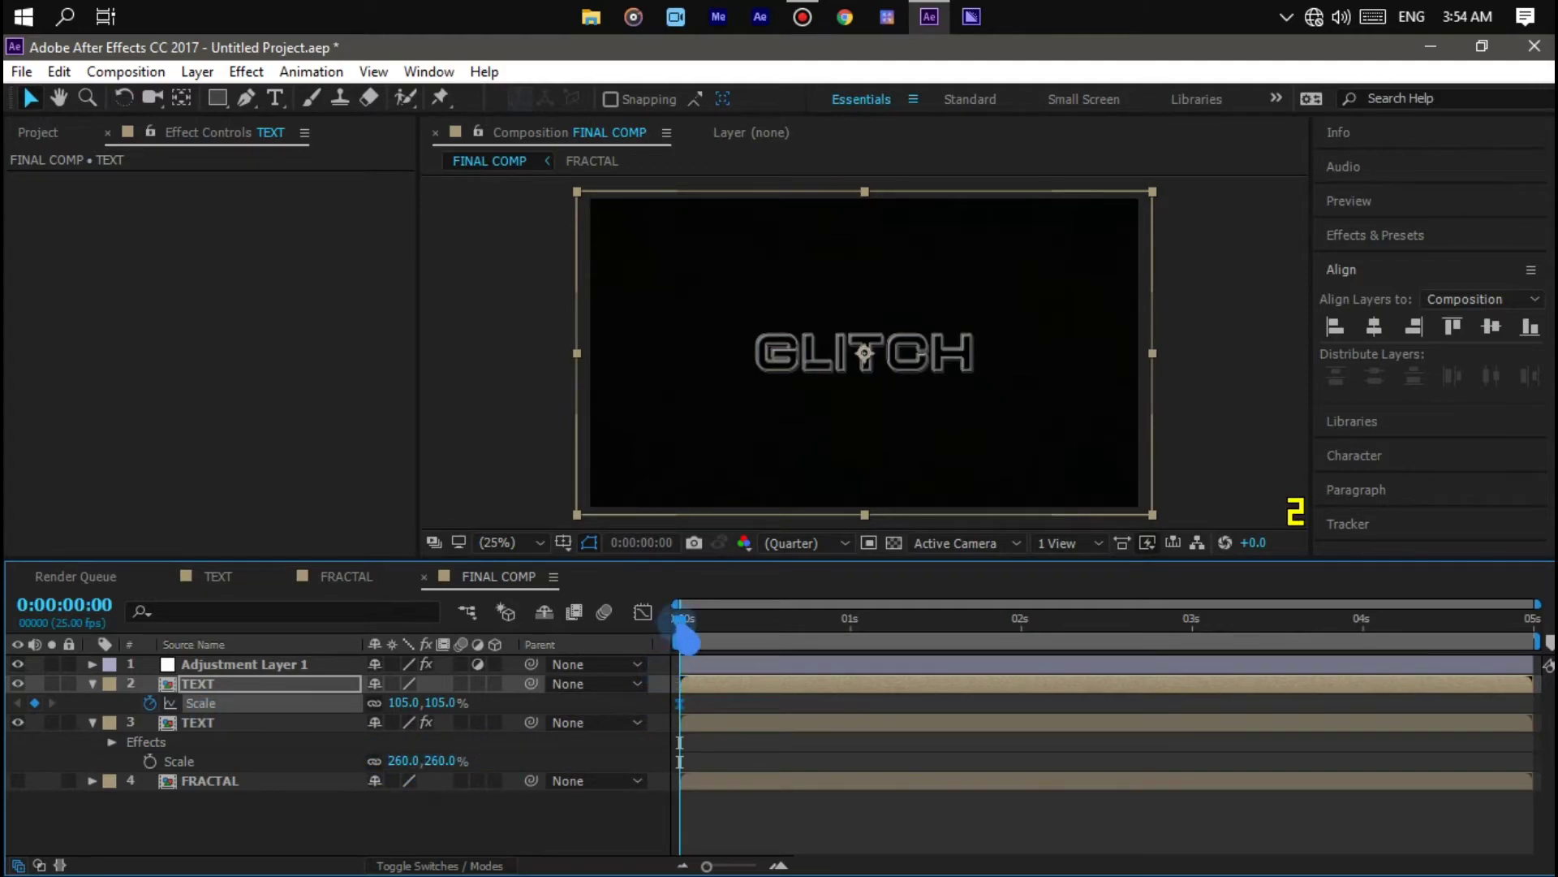
# Step: At the 4-second mark, set the TEXT layer's Scale to 100% to create a second keyframe
pyautogui.moveTo(682, 625)
pyautogui.mouseDown()
pyautogui.moveTo(950, 659)
pyautogui.moveTo(1368, 655)
pyautogui.mouseUp()
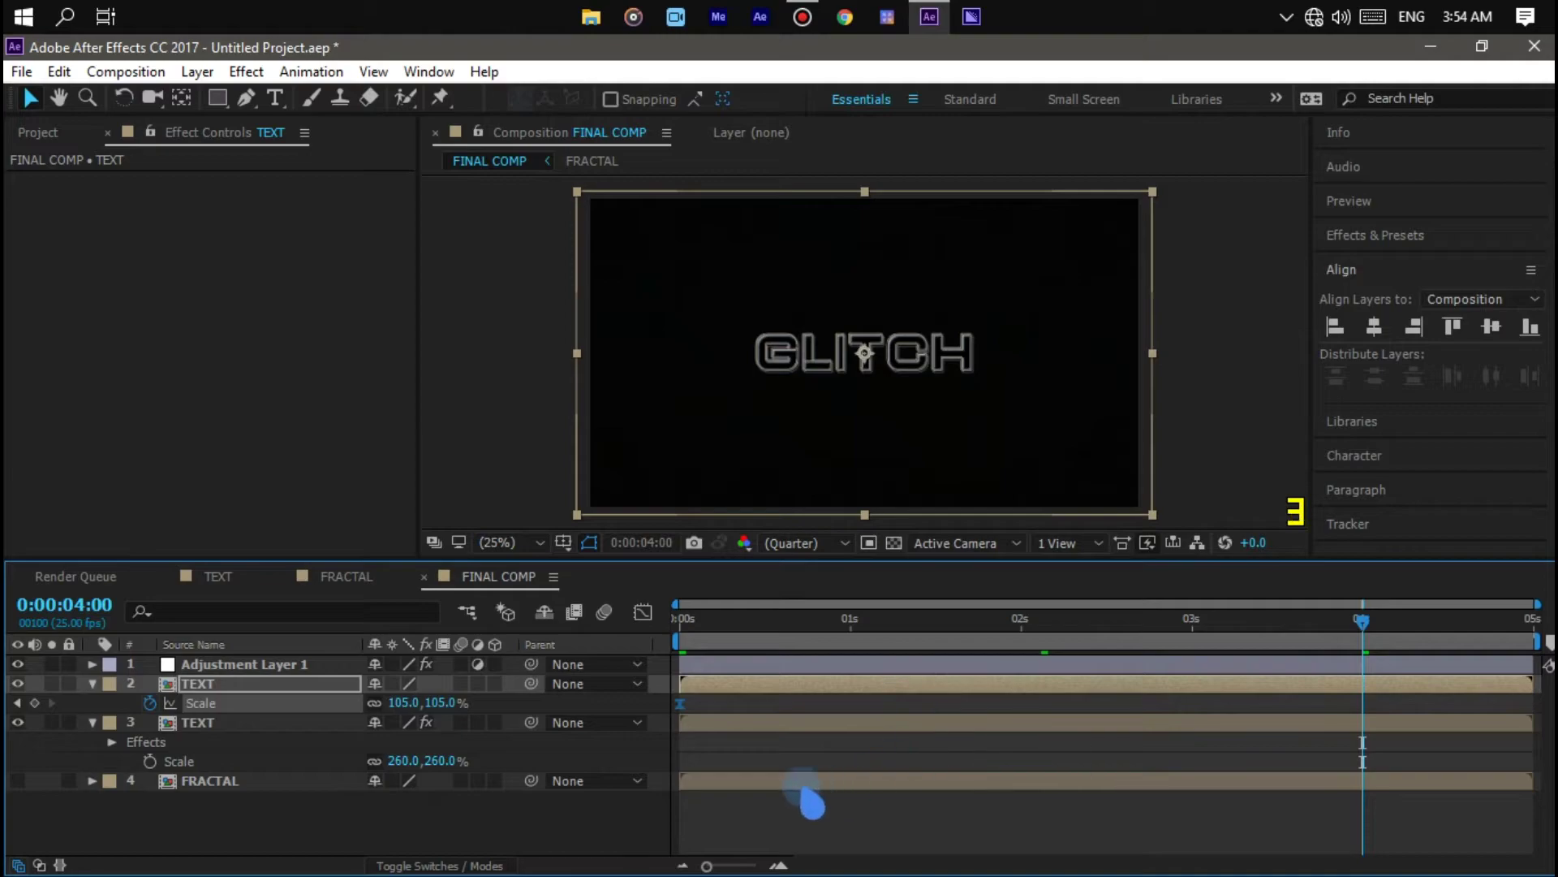
pyautogui.click(408, 702)
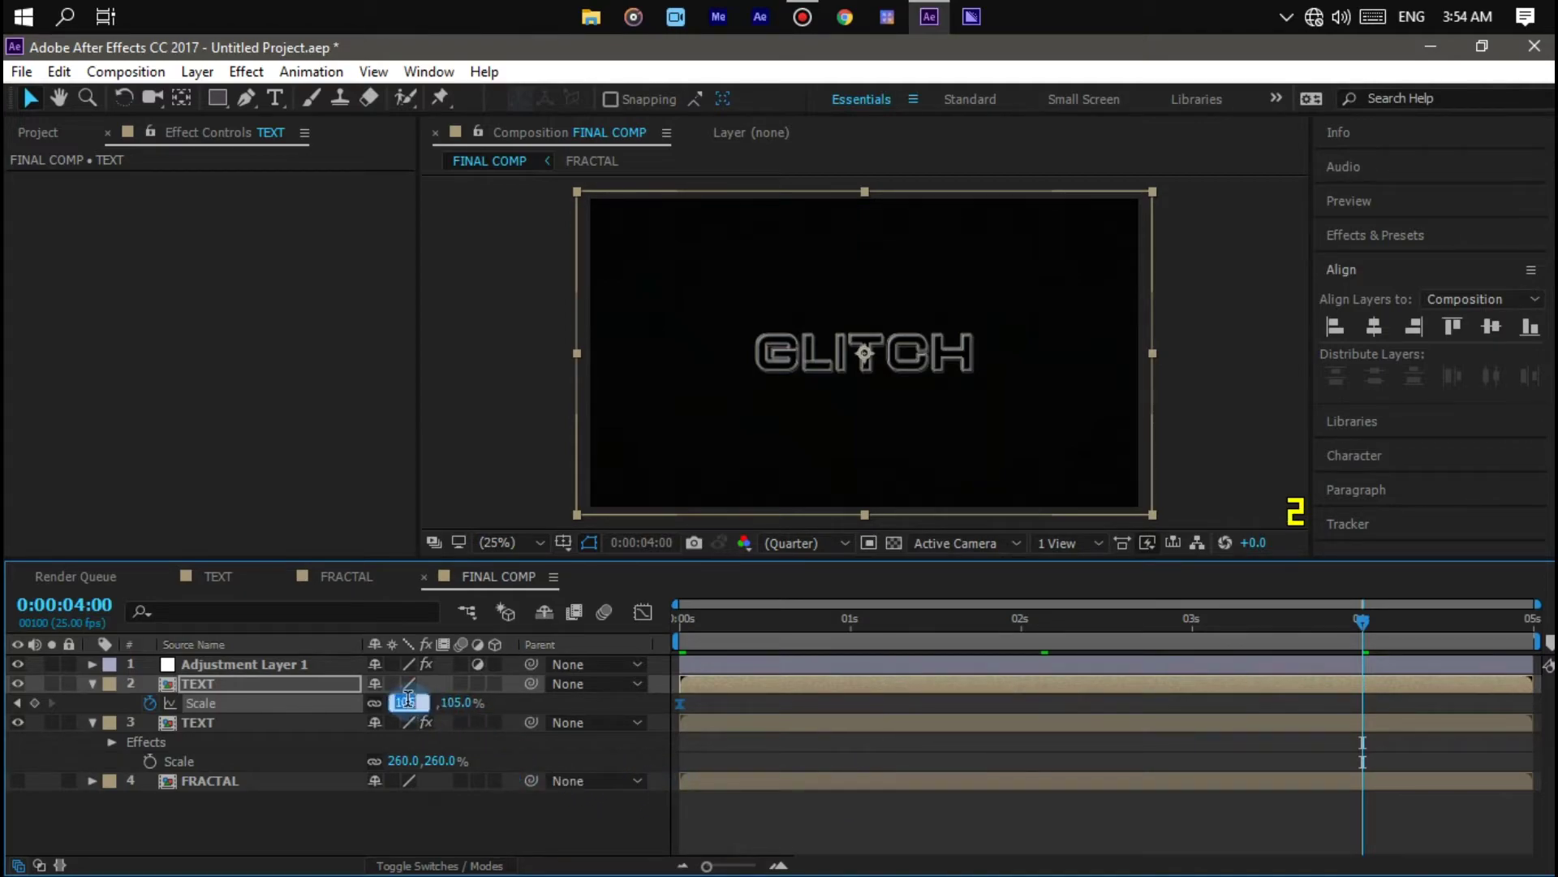
pyautogui.write('100')
pyautogui.press('Return')
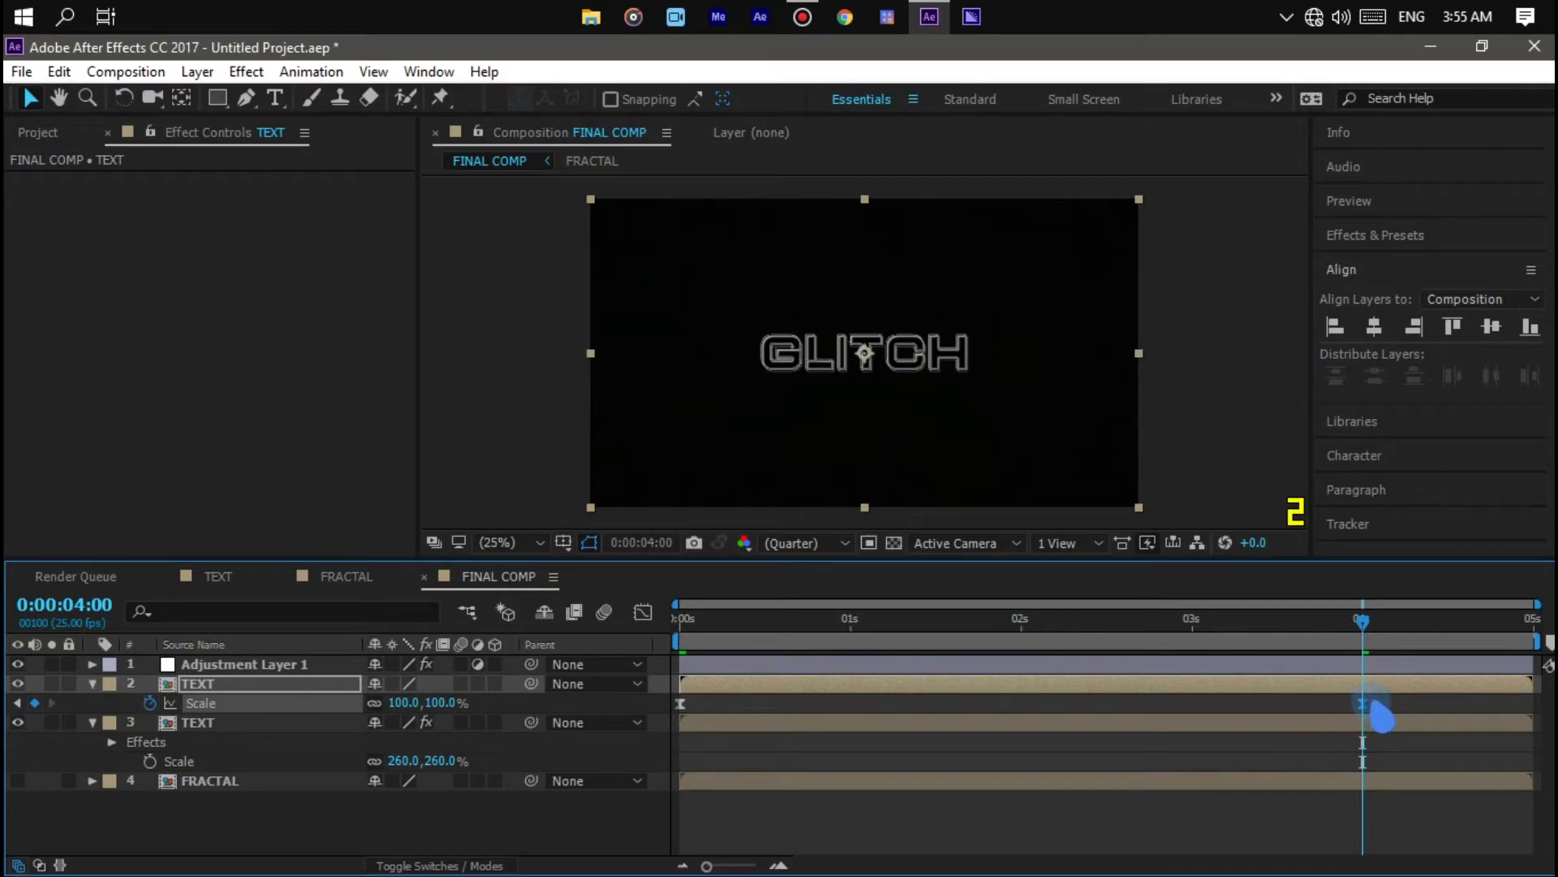
# Step: Heavily ease both Scale keyframes by lengthening the speed-graph influence in the Graph Editor
pyautogui.moveTo(1372, 698)
pyautogui.mouseDown()
pyautogui.moveTo(695, 729)
pyautogui.moveTo(686, 715)
pyautogui.mouseUp()
pyautogui.click(643, 612)
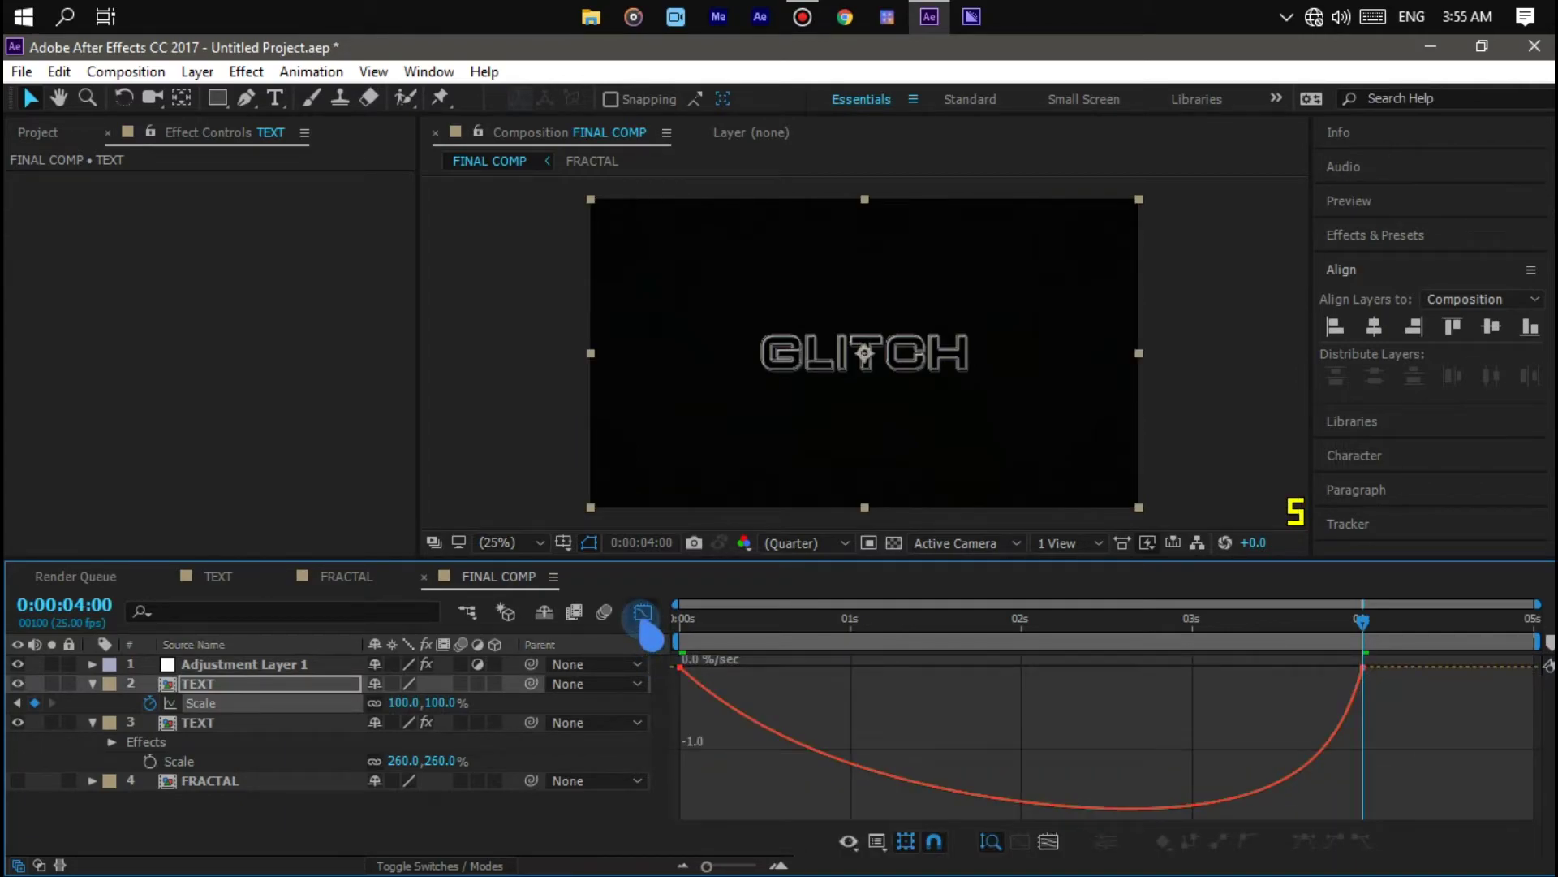
pyautogui.click(681, 668)
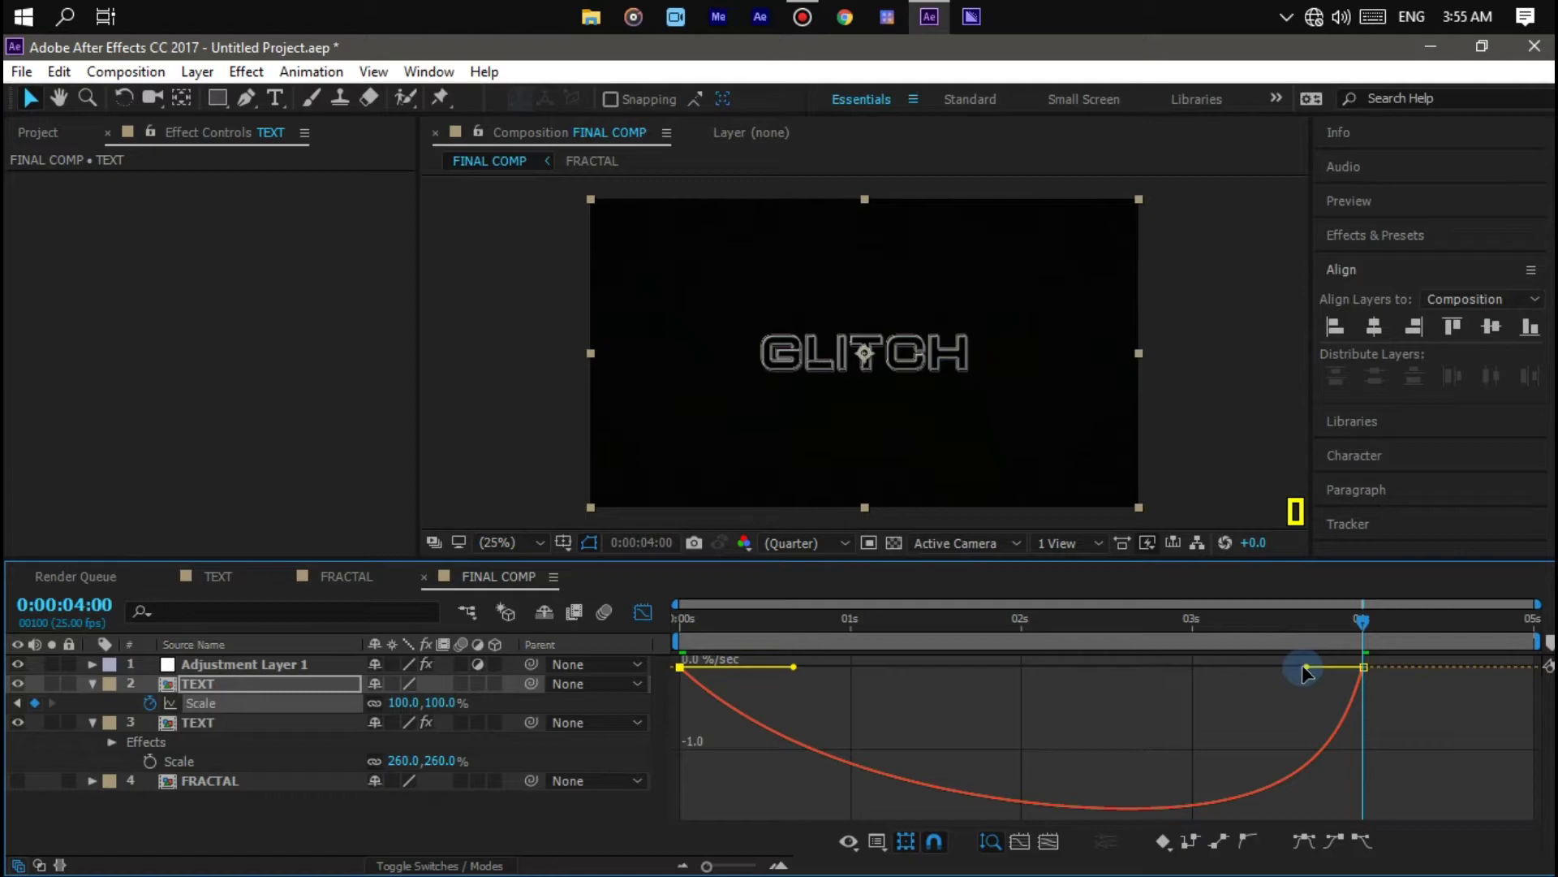
pyautogui.moveTo(1306, 667); pyautogui.dragTo(1000, 668)
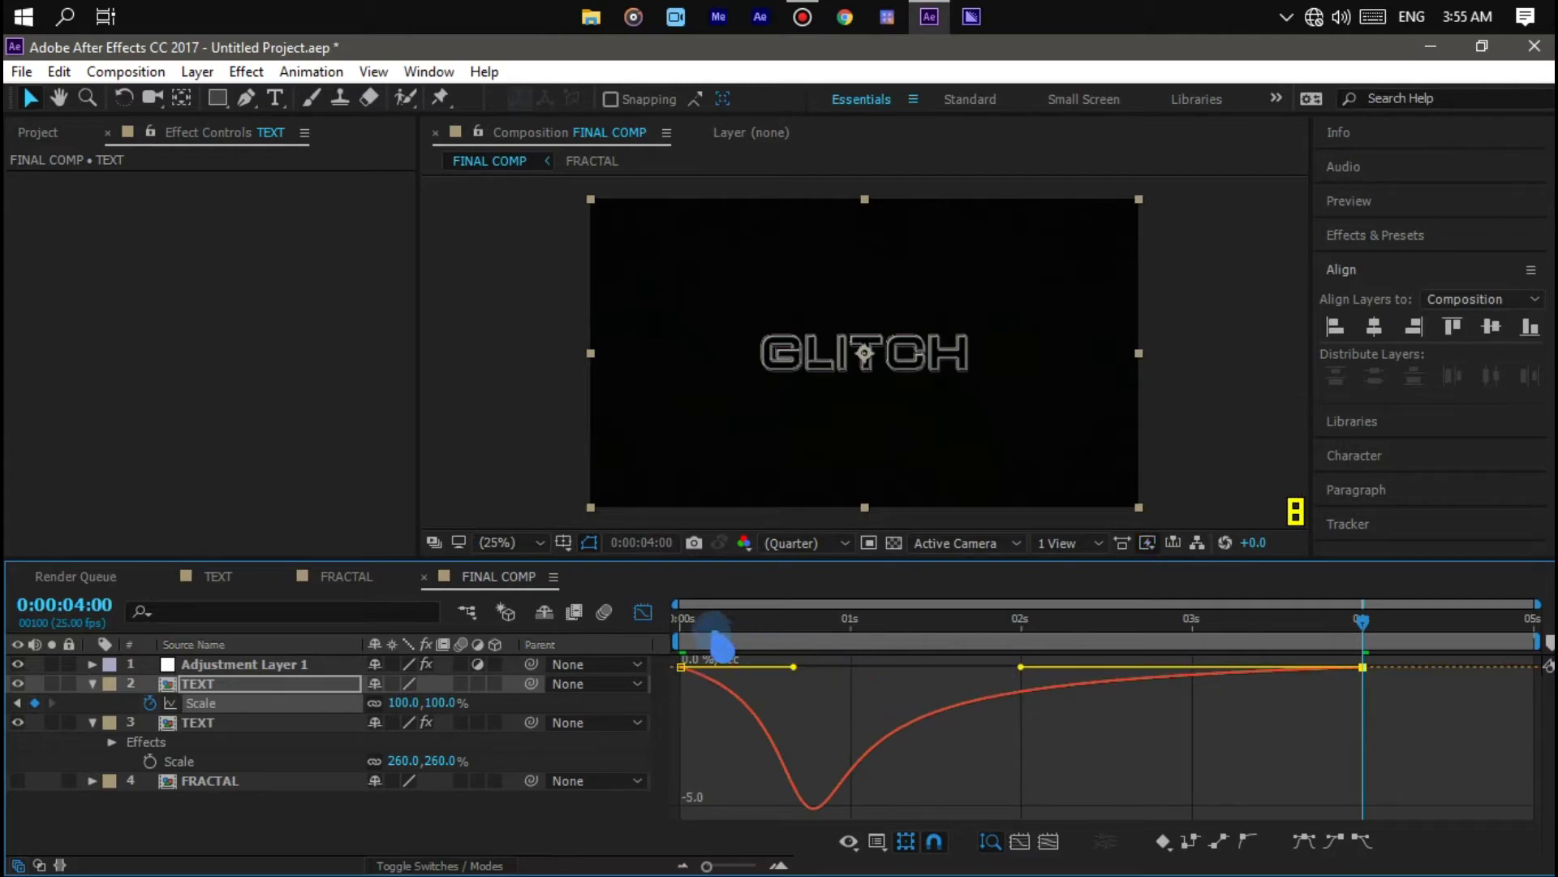
pyautogui.click(644, 613)
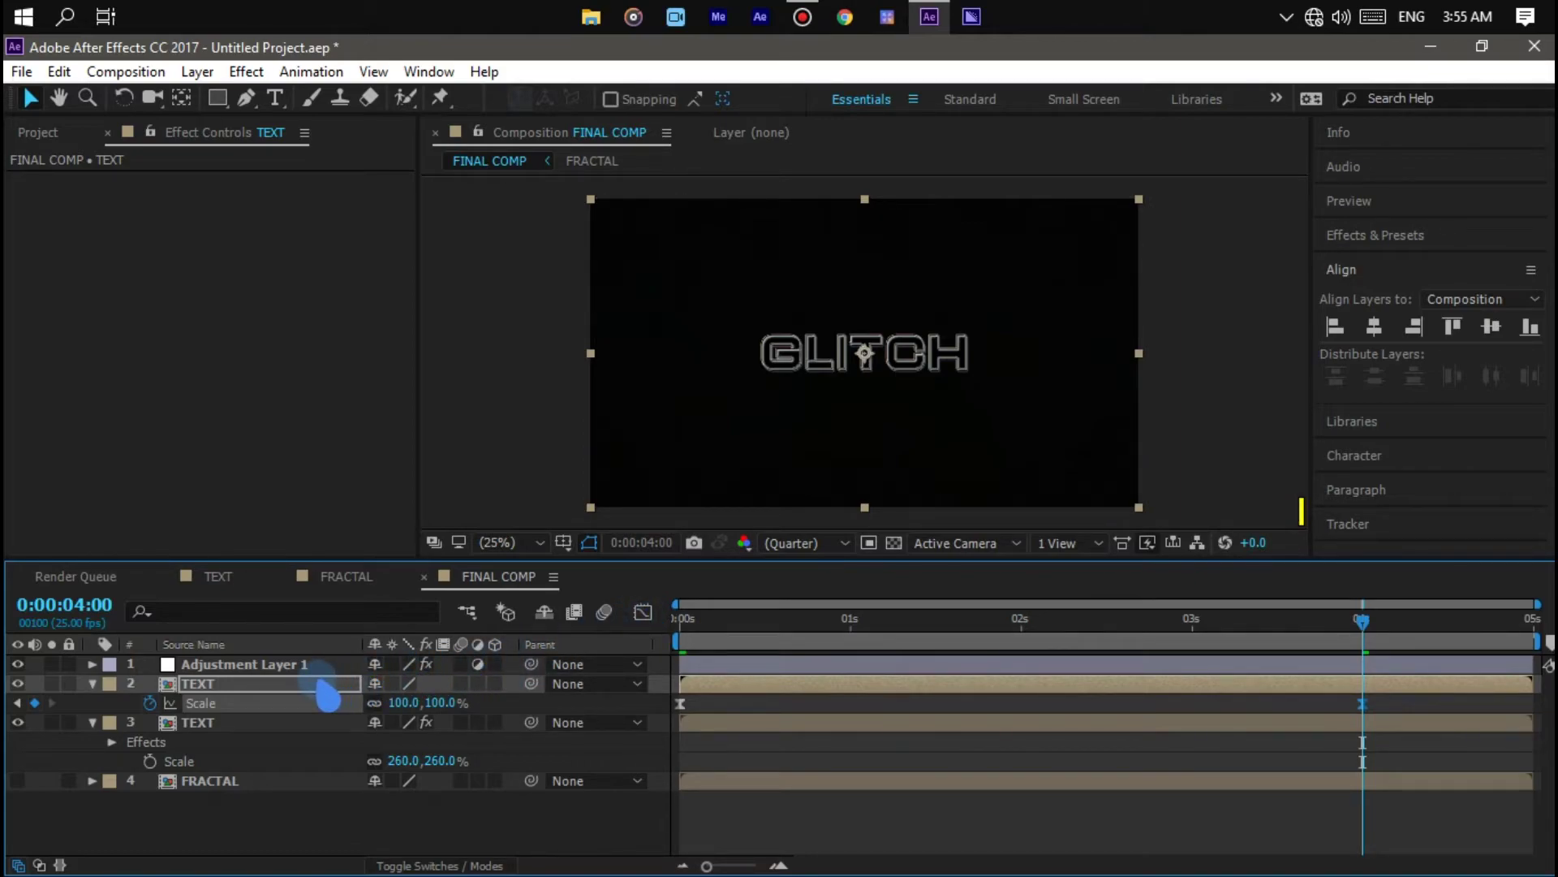
# Step: Point Adjustment Layer 1's Displacement Map at 4. FRACTAL, using Luminance for vertical displacement
pyautogui.click(320, 684)
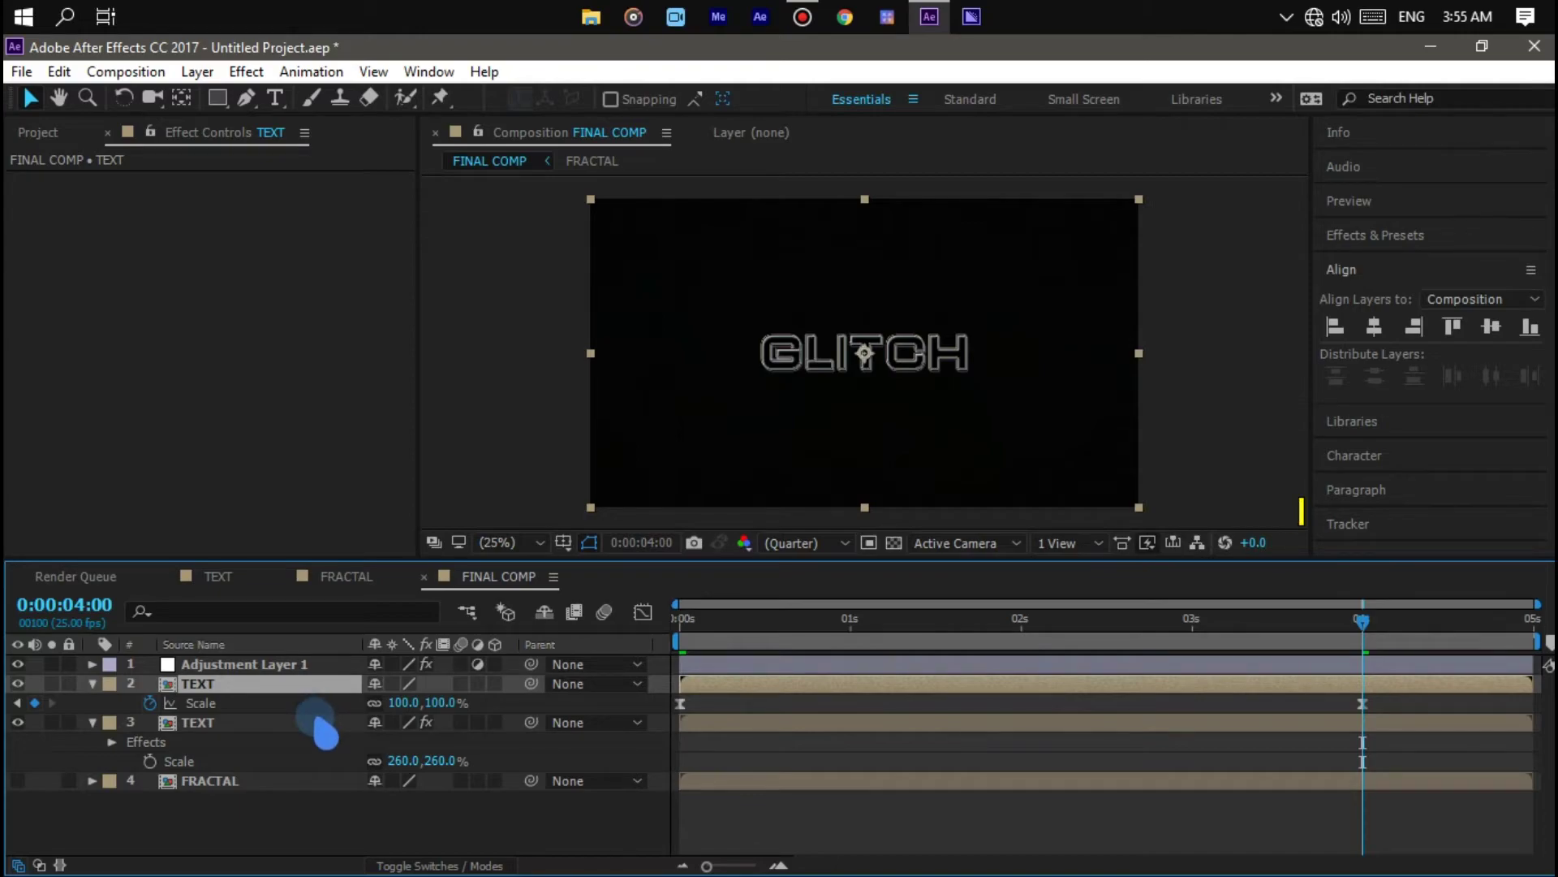
pyautogui.click(324, 722)
pyautogui.click(324, 667)
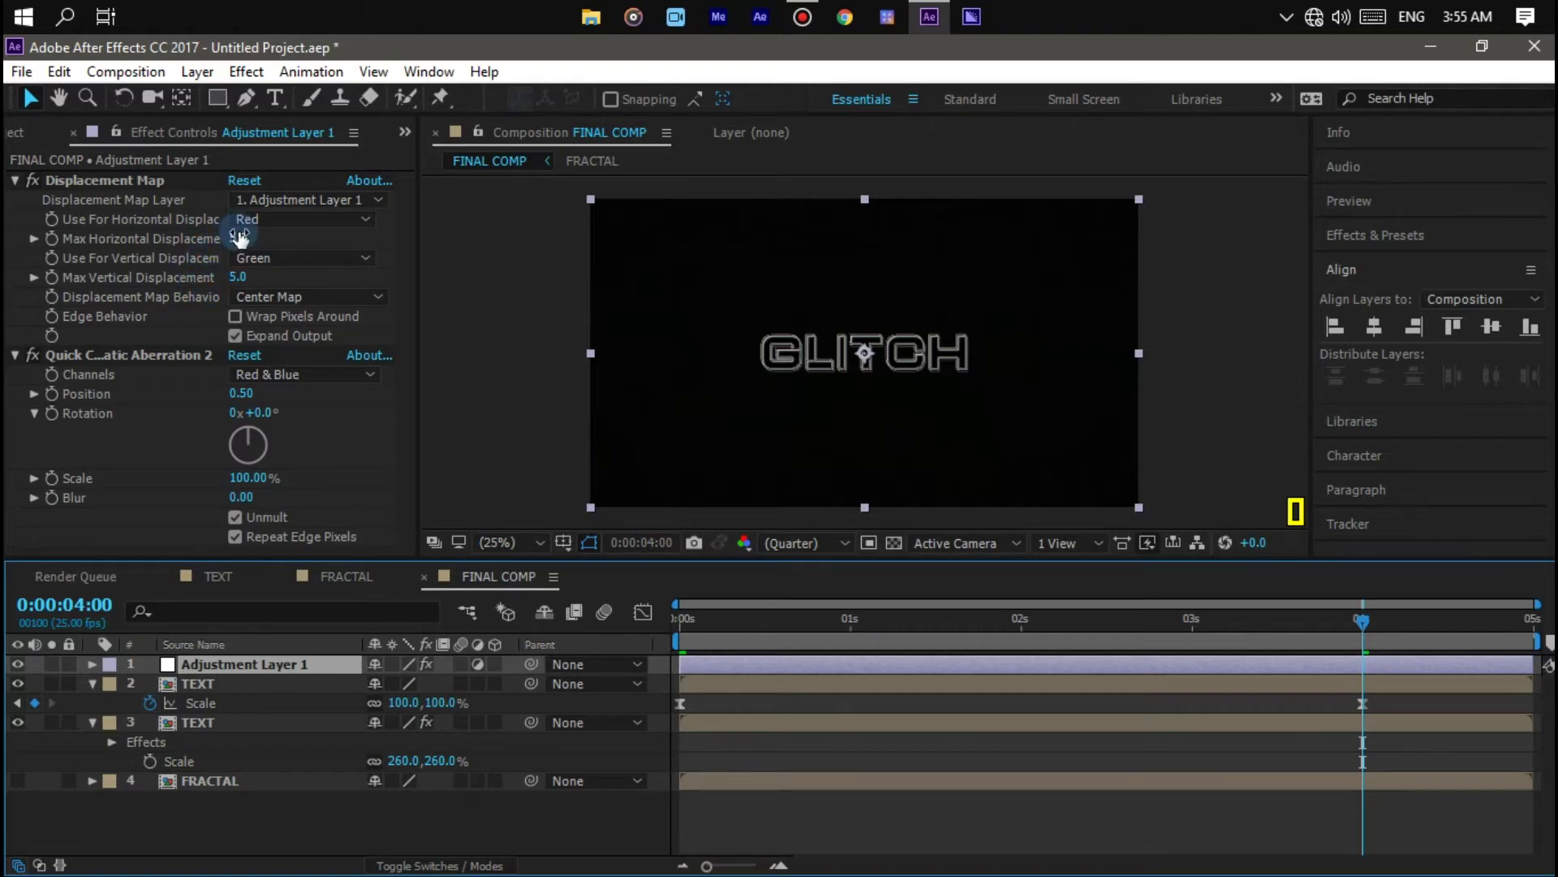
pyautogui.click(294, 200)
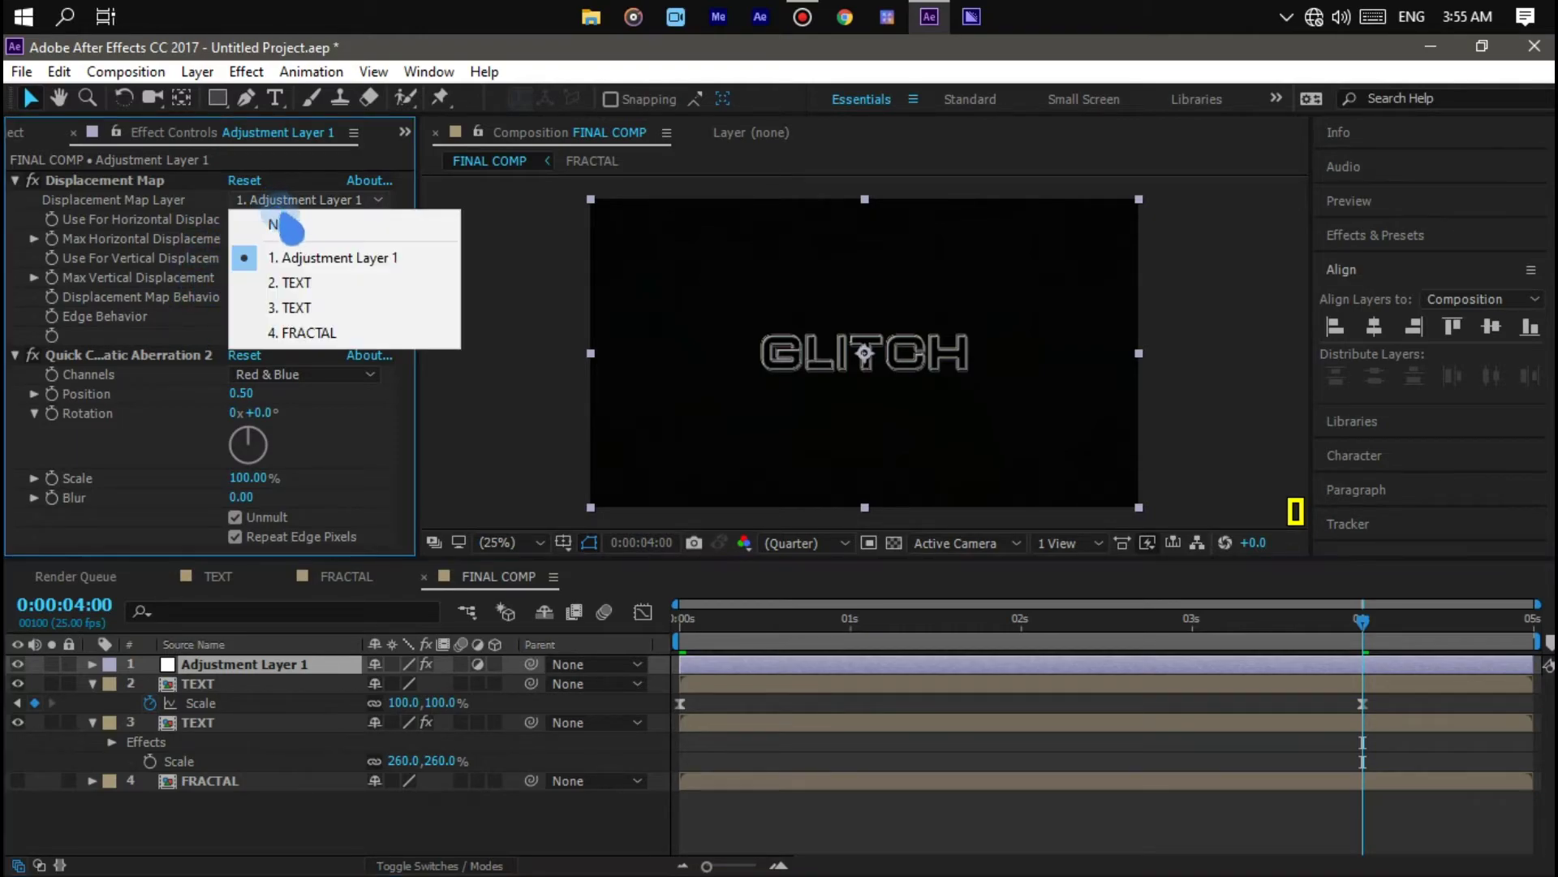
pyautogui.click(430, 341)
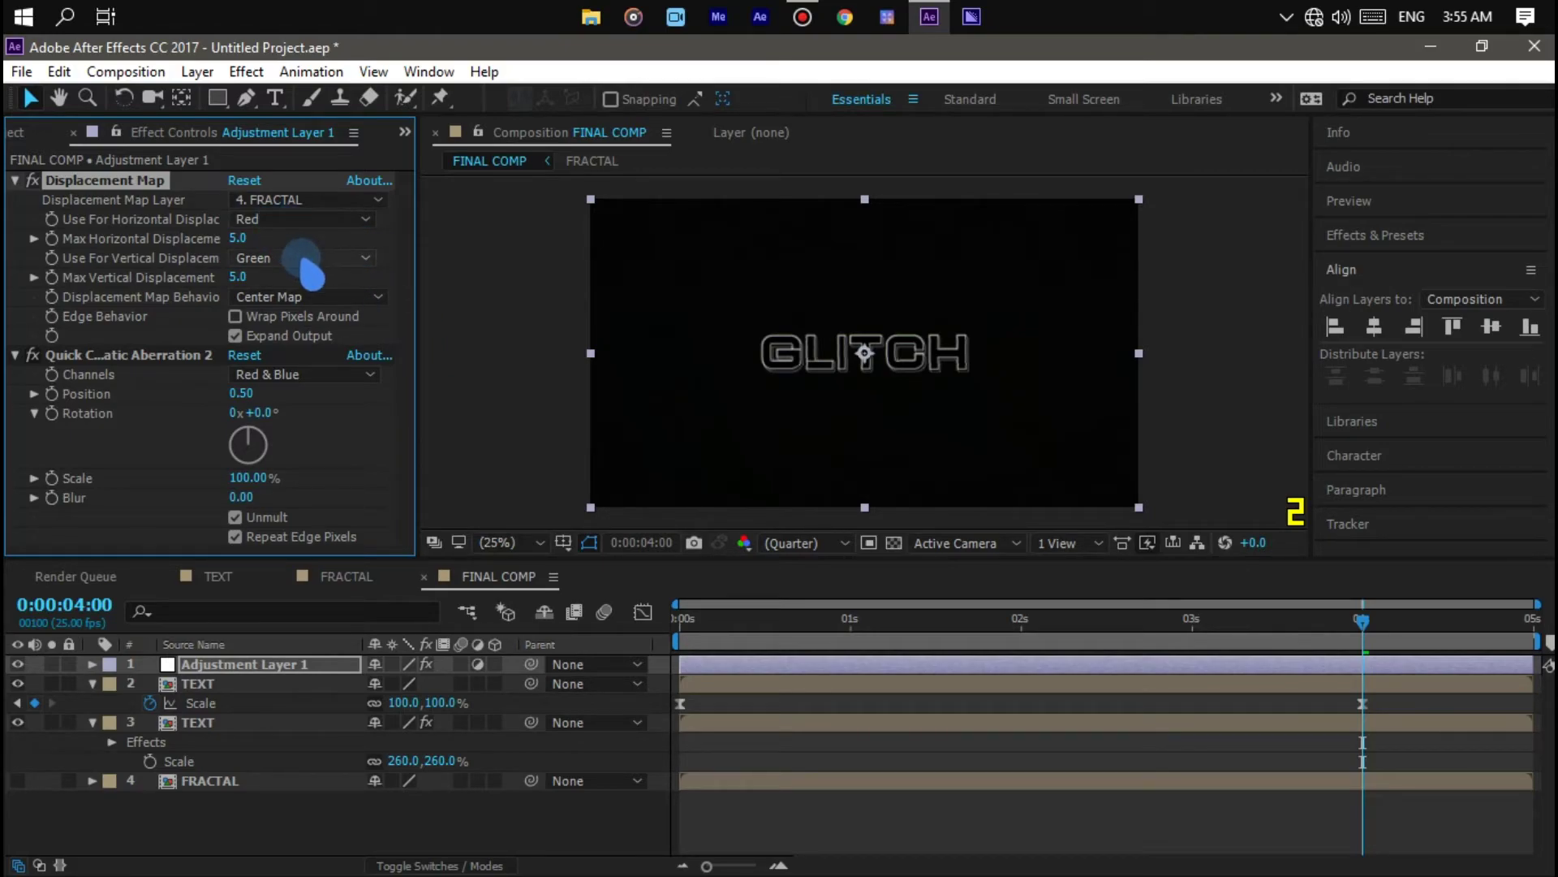
pyautogui.click(306, 258)
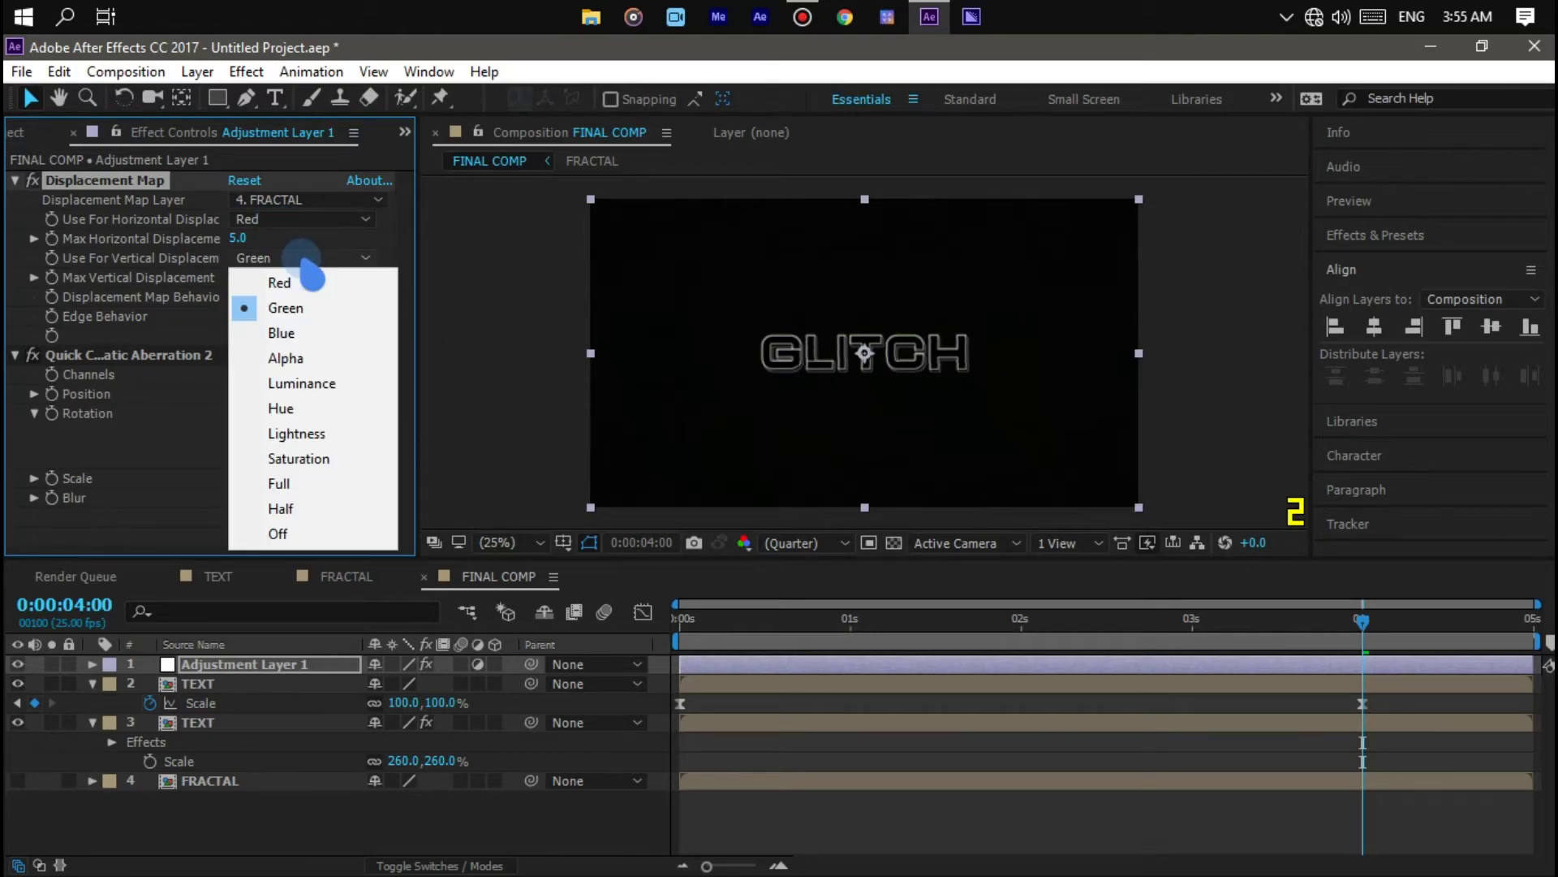
pyautogui.click(388, 385)
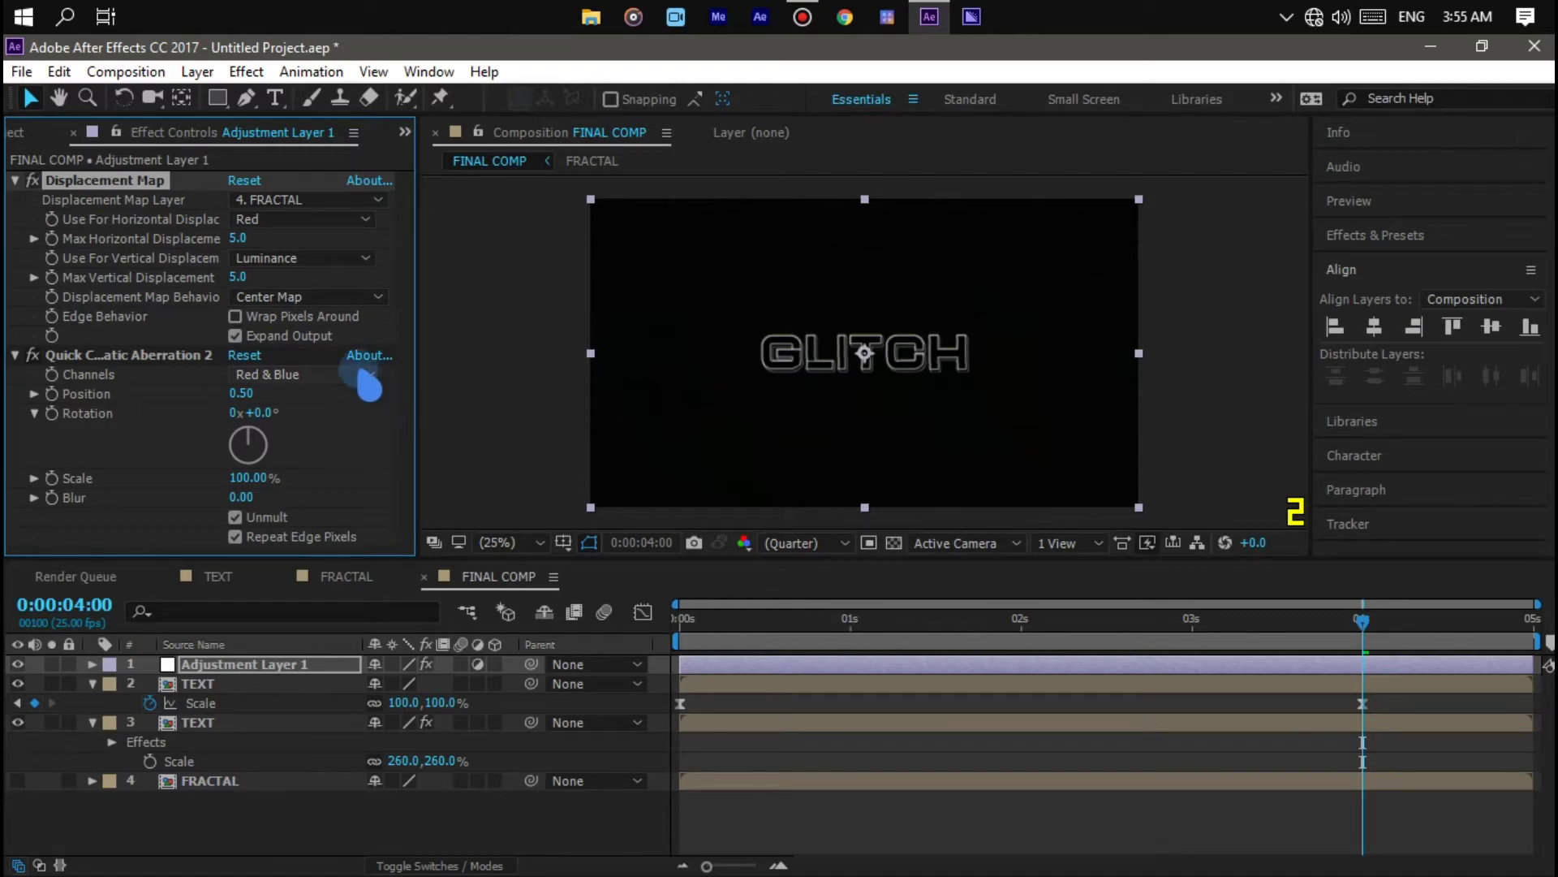
pyautogui.click(243, 237)
# Step: Set Max Horizontal Displacement to 920 and Max Vertical Displacement to 230
pyautogui.write('92')
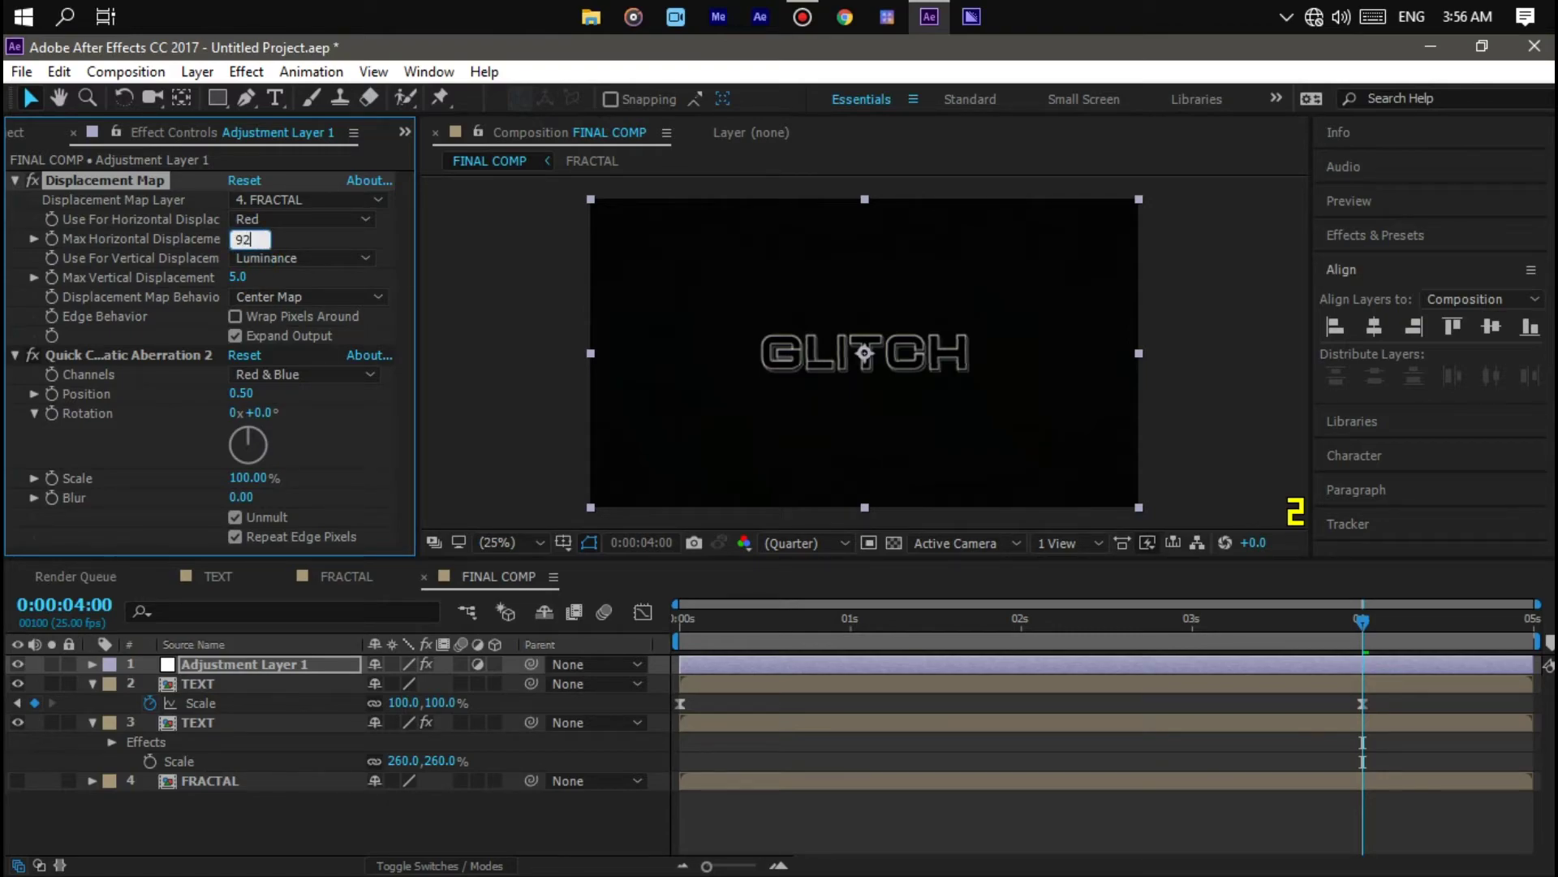
pyautogui.write('0')
pyautogui.press('Return')
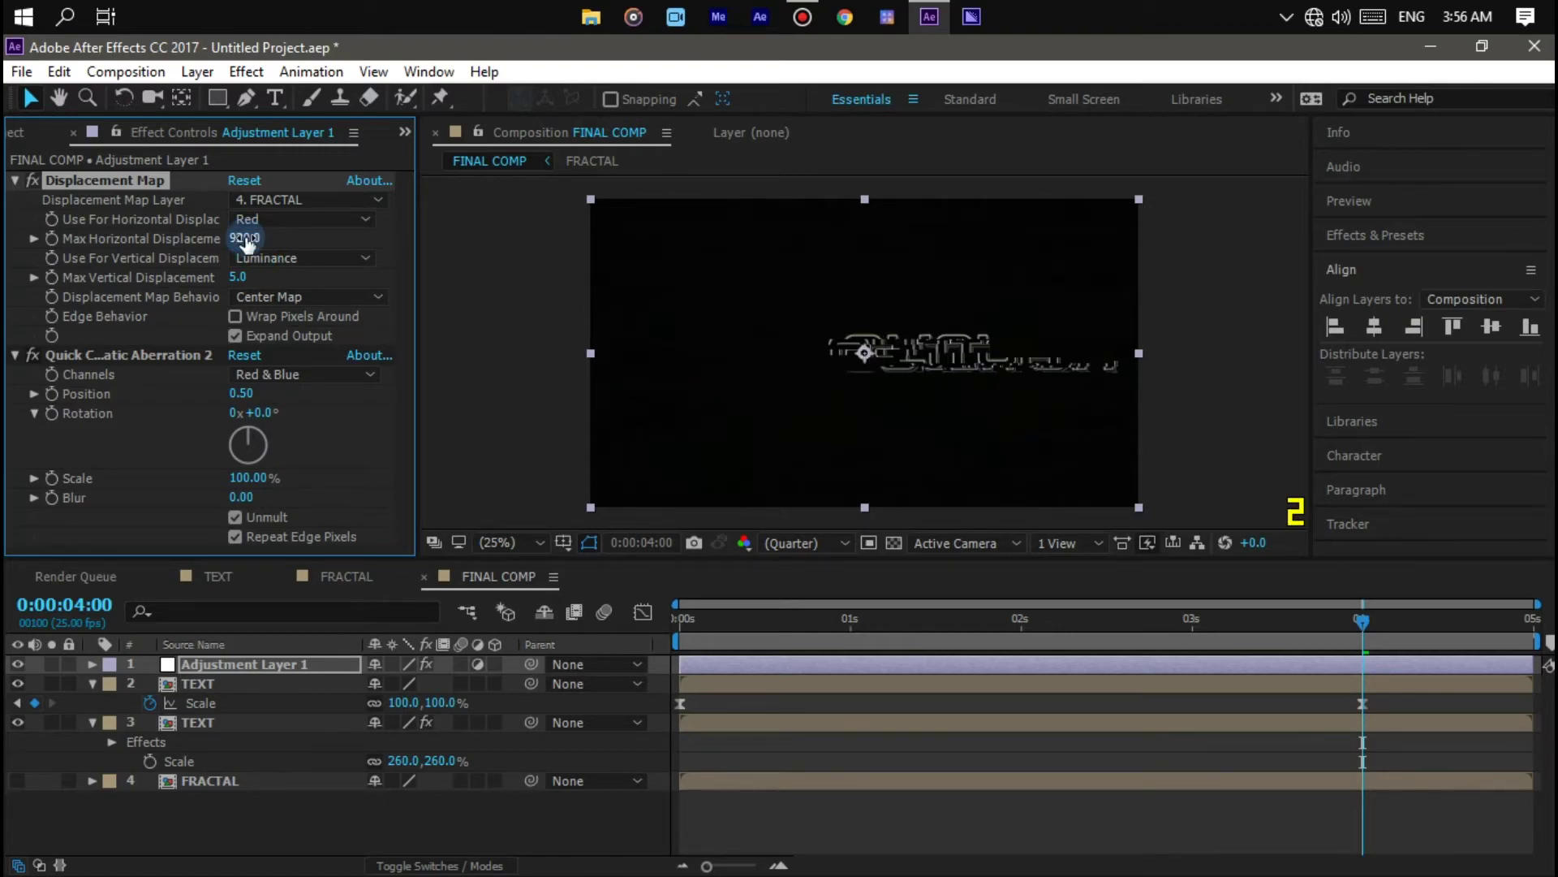
pyautogui.click(243, 276)
pyautogui.write('230')
pyautogui.press('Return')
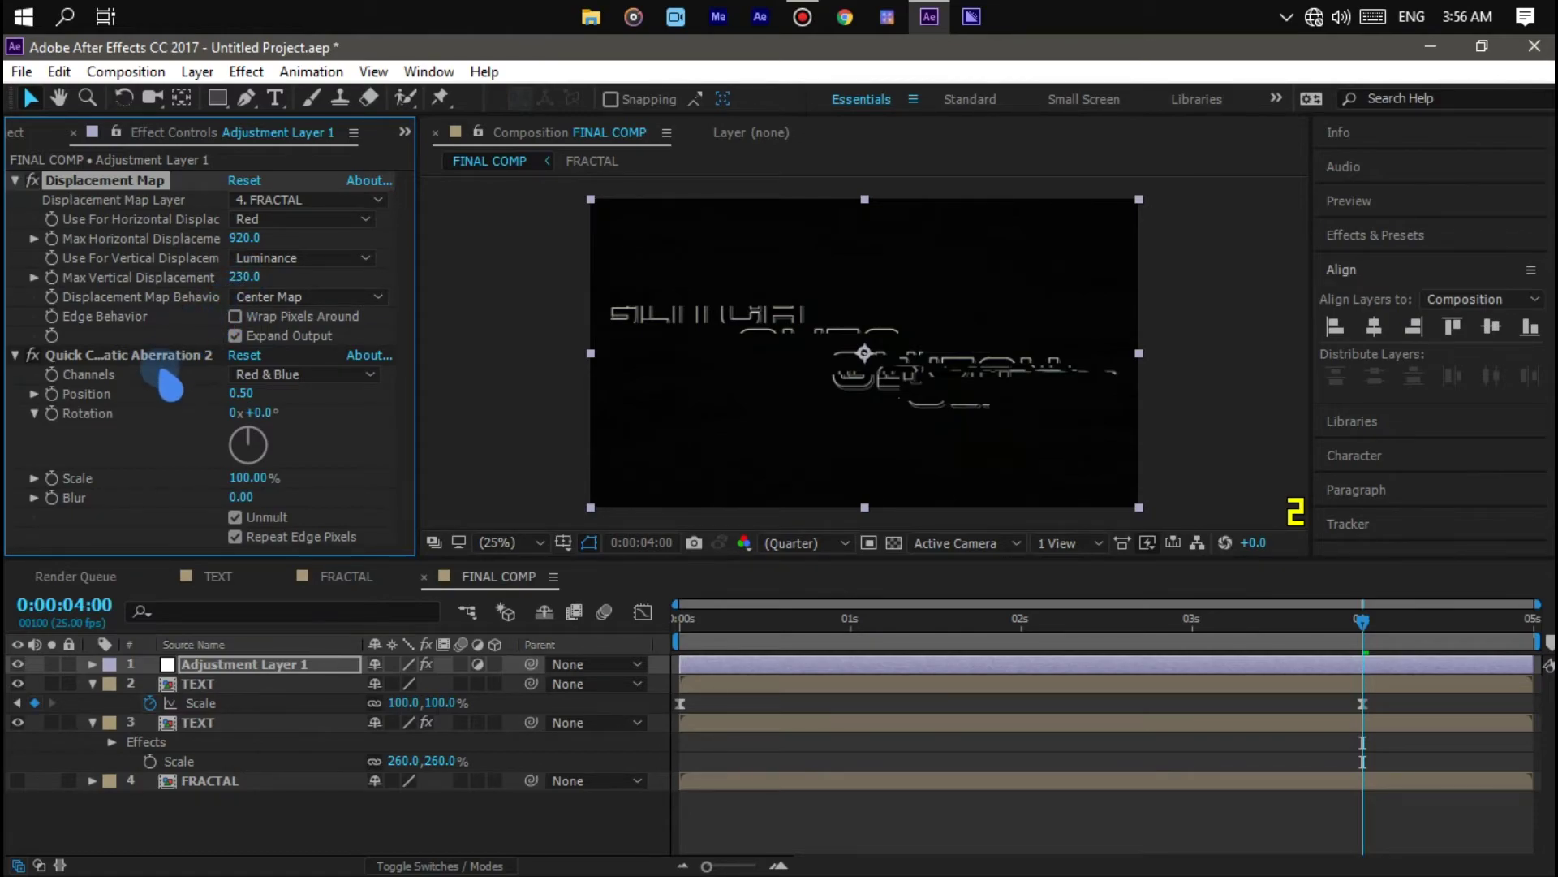
# Step: Set Quick Chromatic Aberration to Position 10, Blur 10 and Scale 150%
pyautogui.click(245, 393)
pyautogui.write('10')
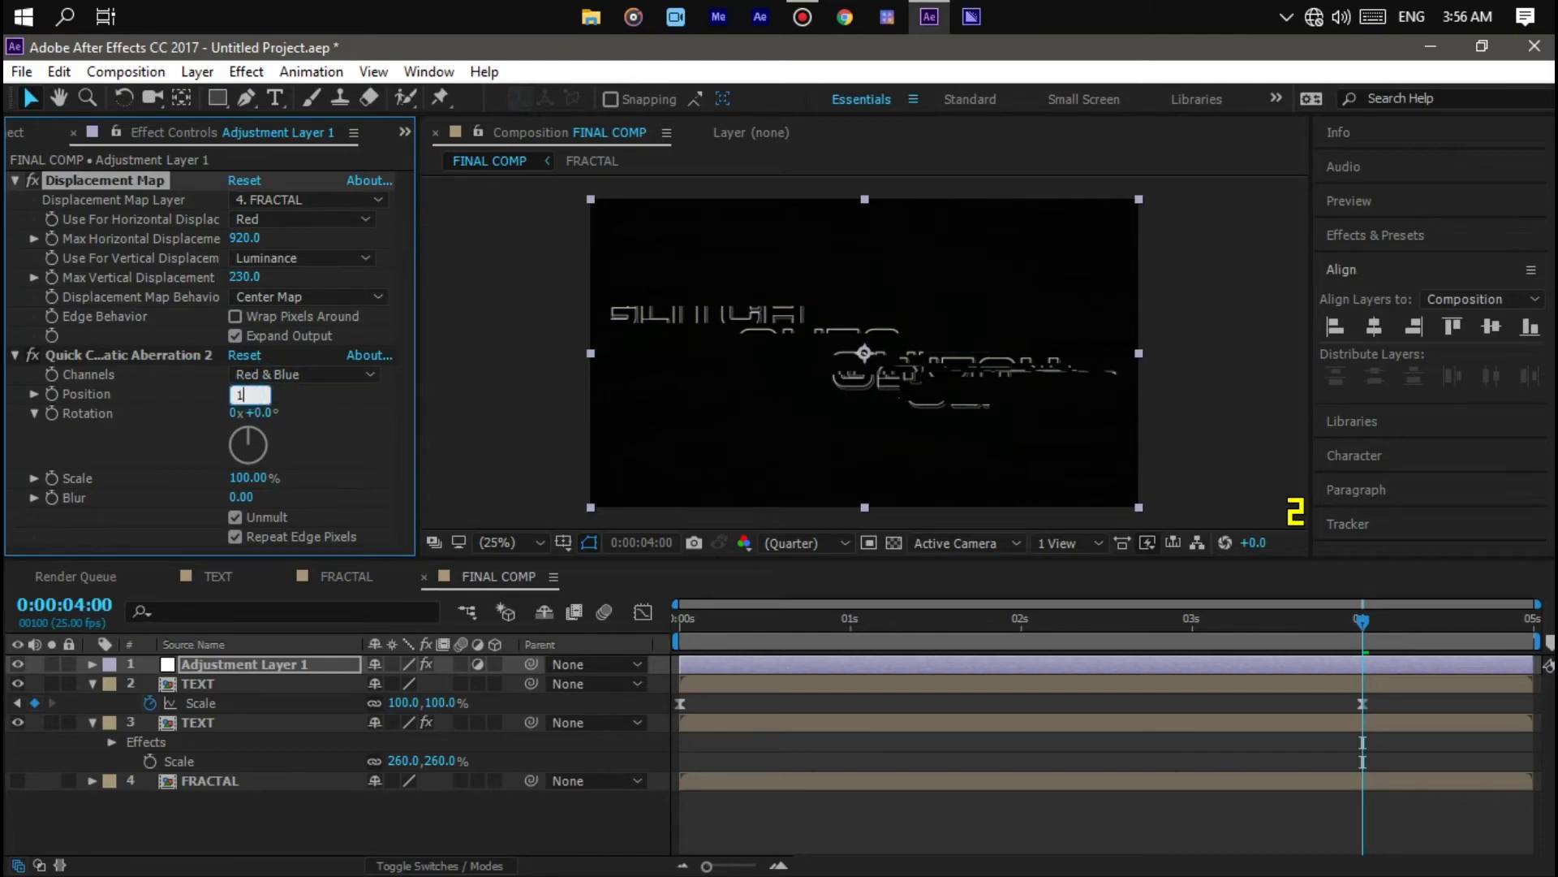
pyautogui.press('Return')
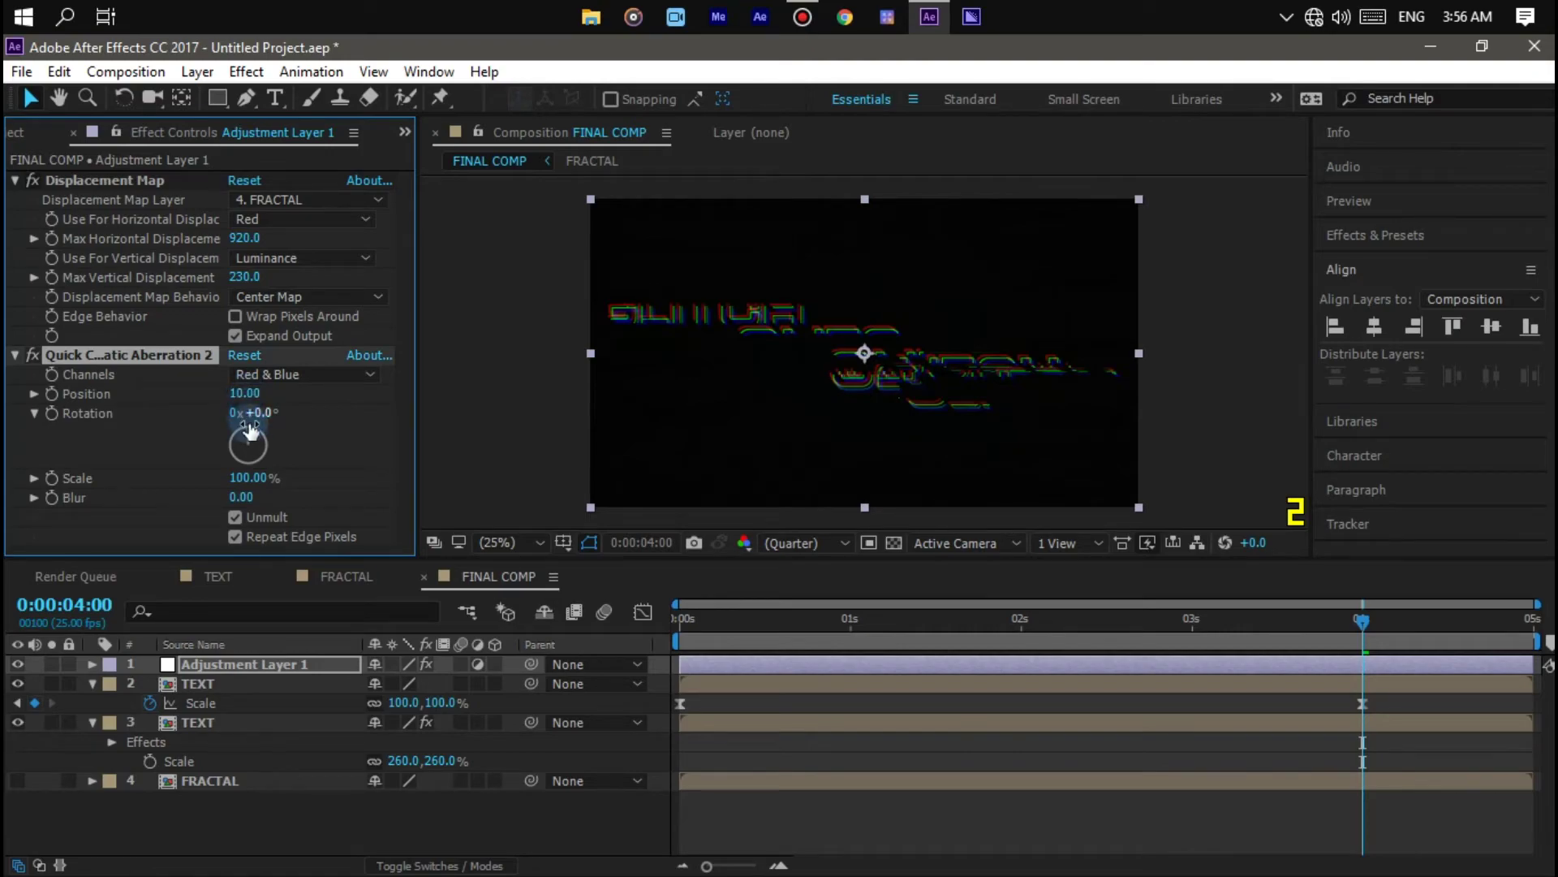
pyautogui.click(242, 498)
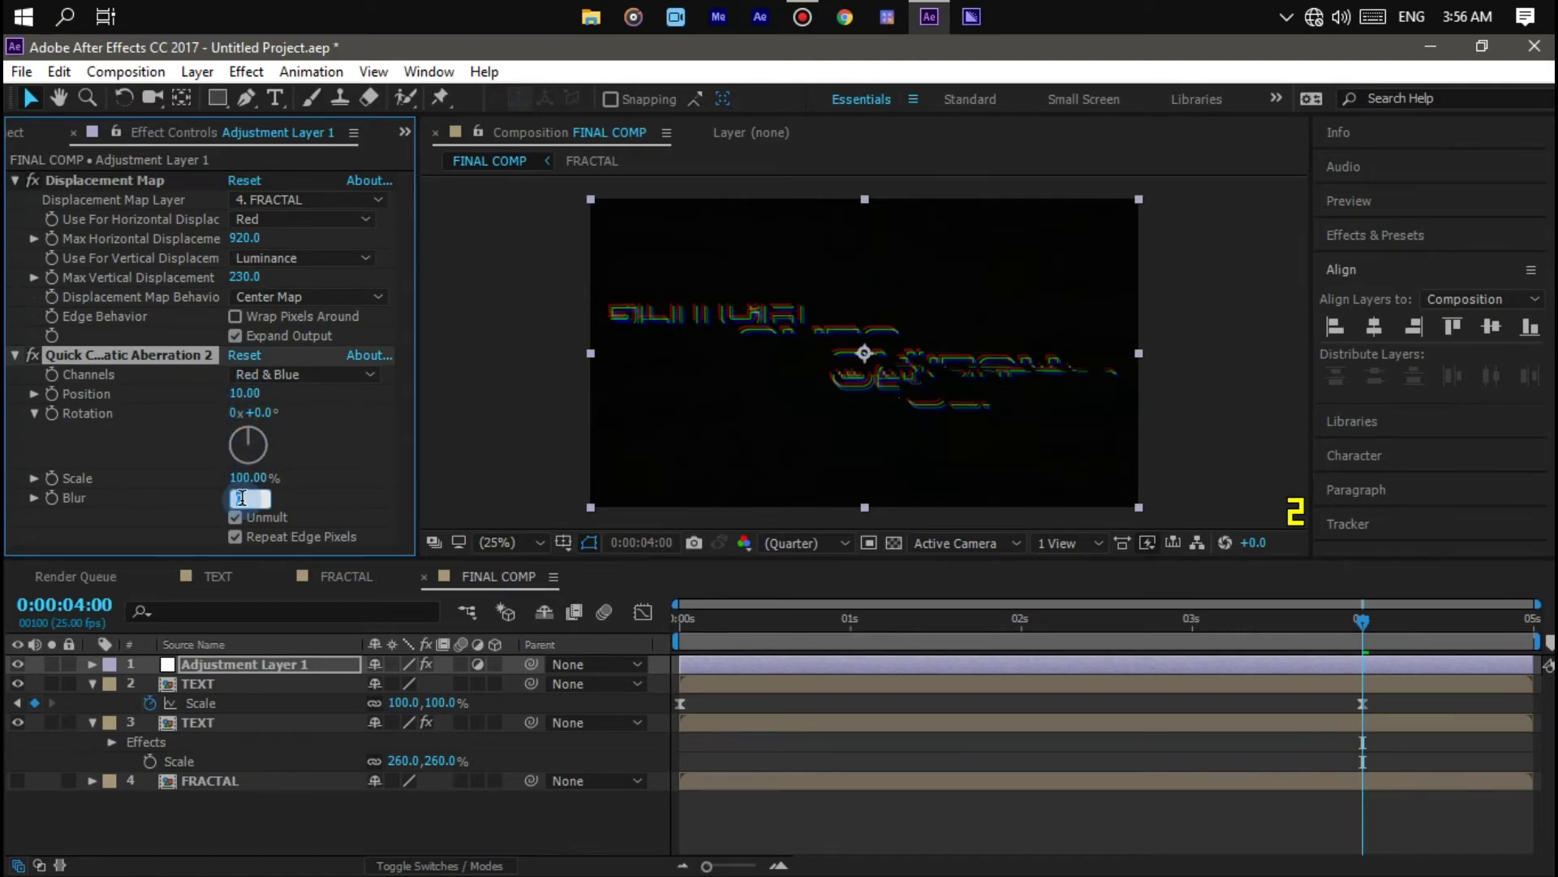
pyautogui.write('10')
pyautogui.press('Return')
pyautogui.click(247, 477)
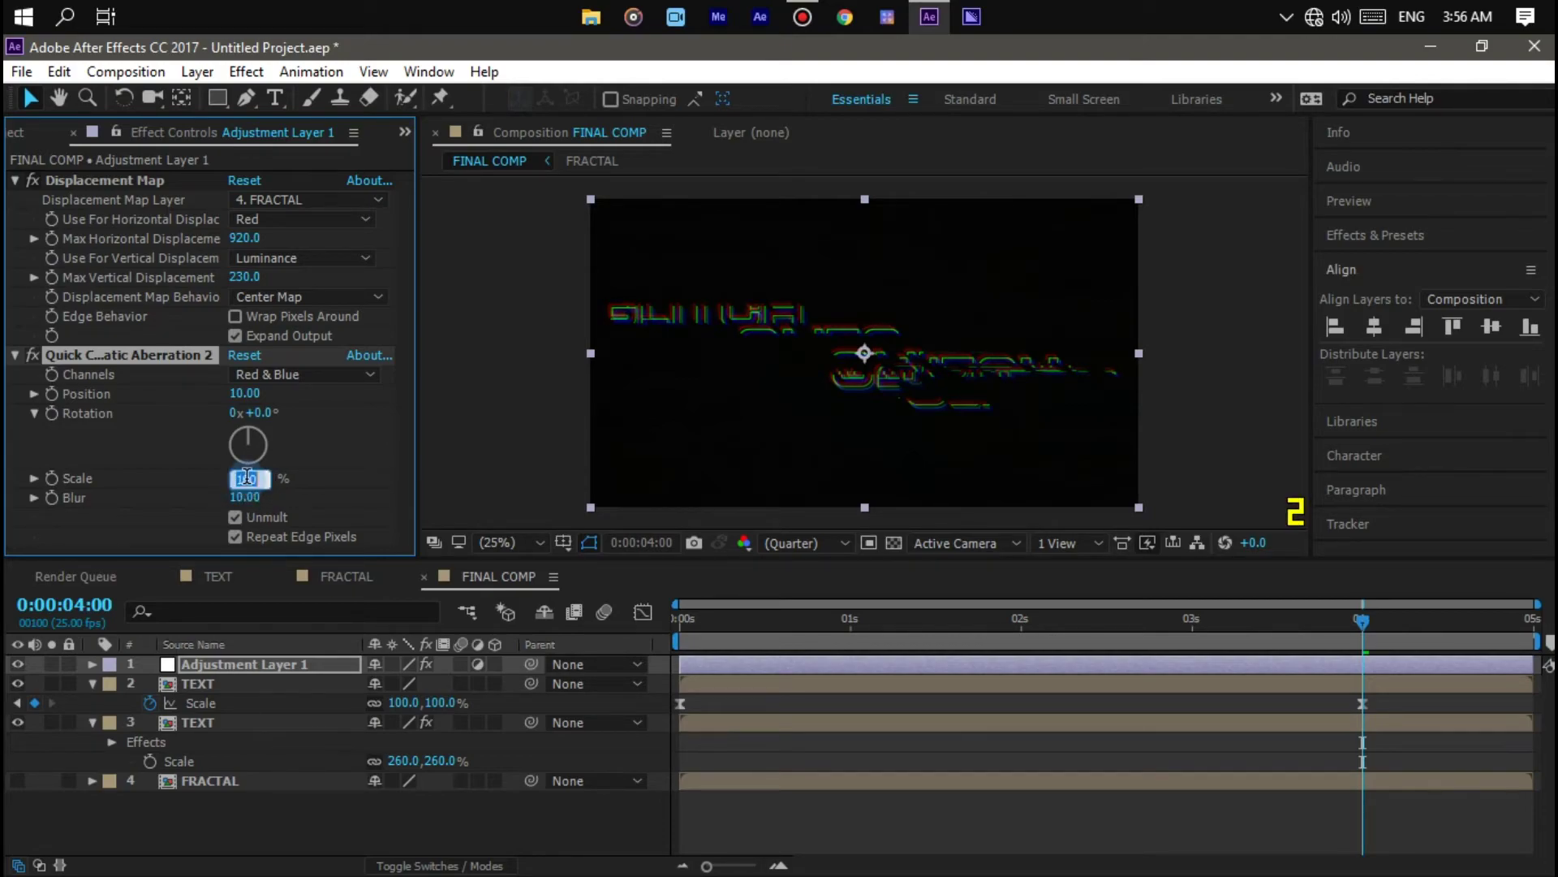
pyautogui.write('1')
pyautogui.press('Return')
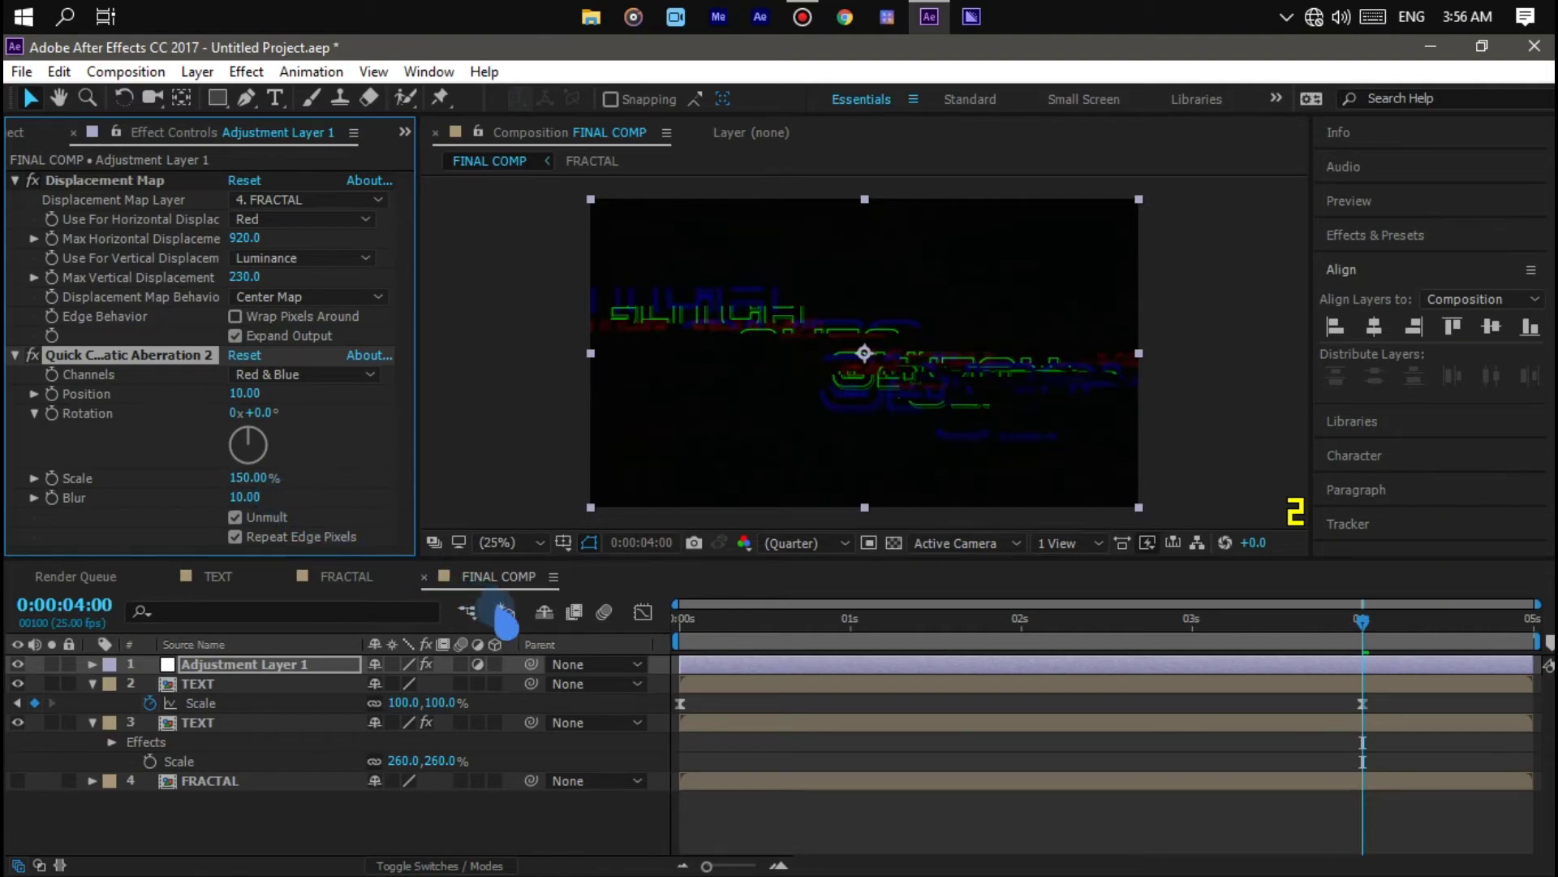
# Step: Trim Adjustment Layer 1 to start around 0.8 s and end around 2.6 s
pyautogui.moveTo(680, 666); pyautogui.dragTo(812, 664)
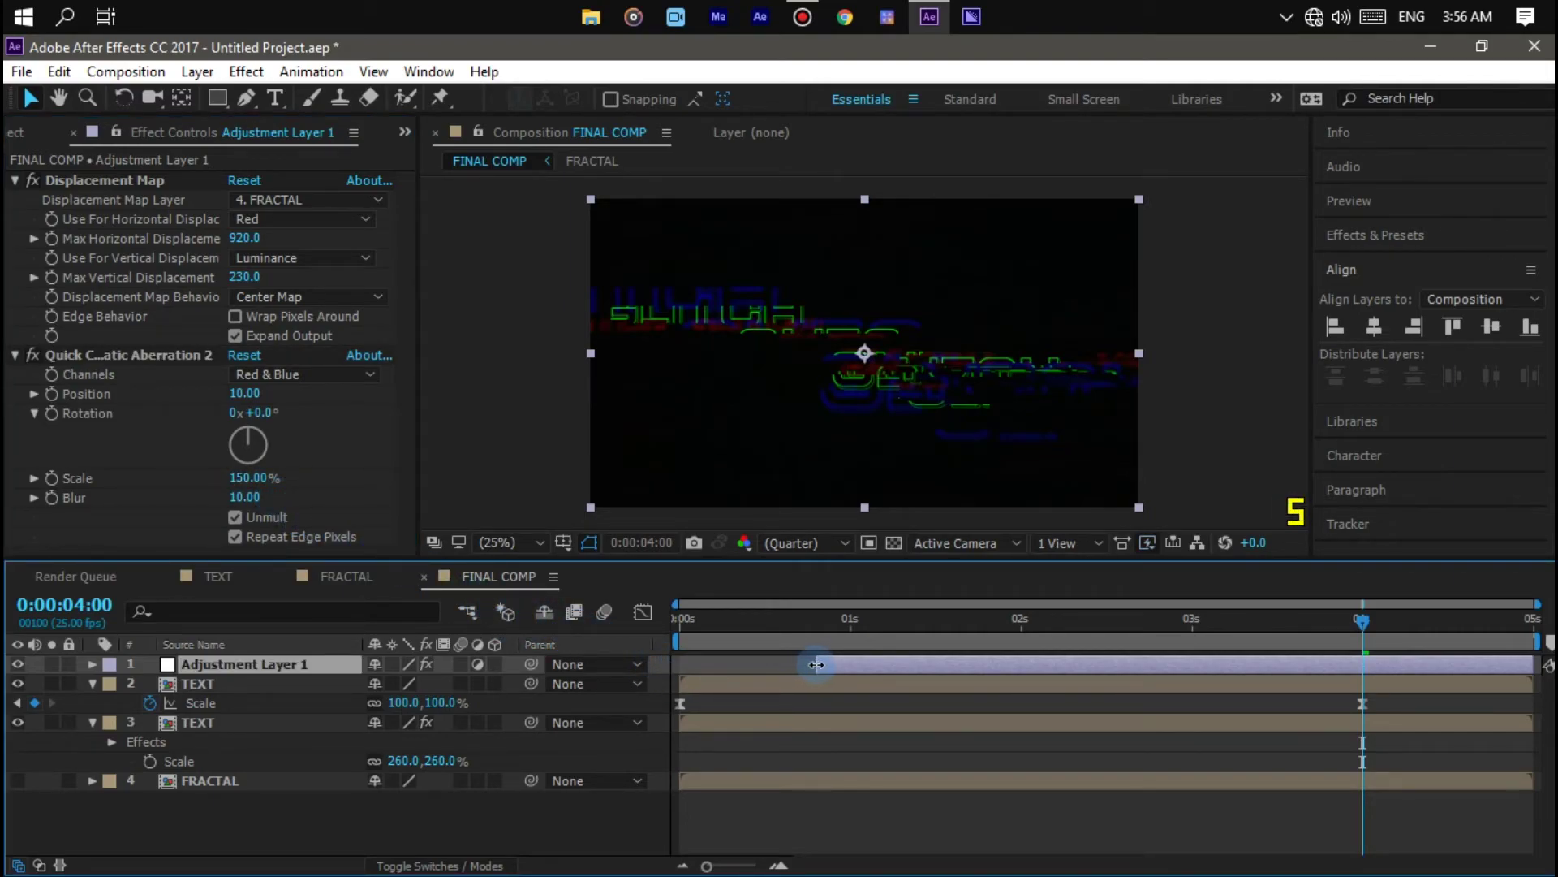
pyautogui.click(935, 705)
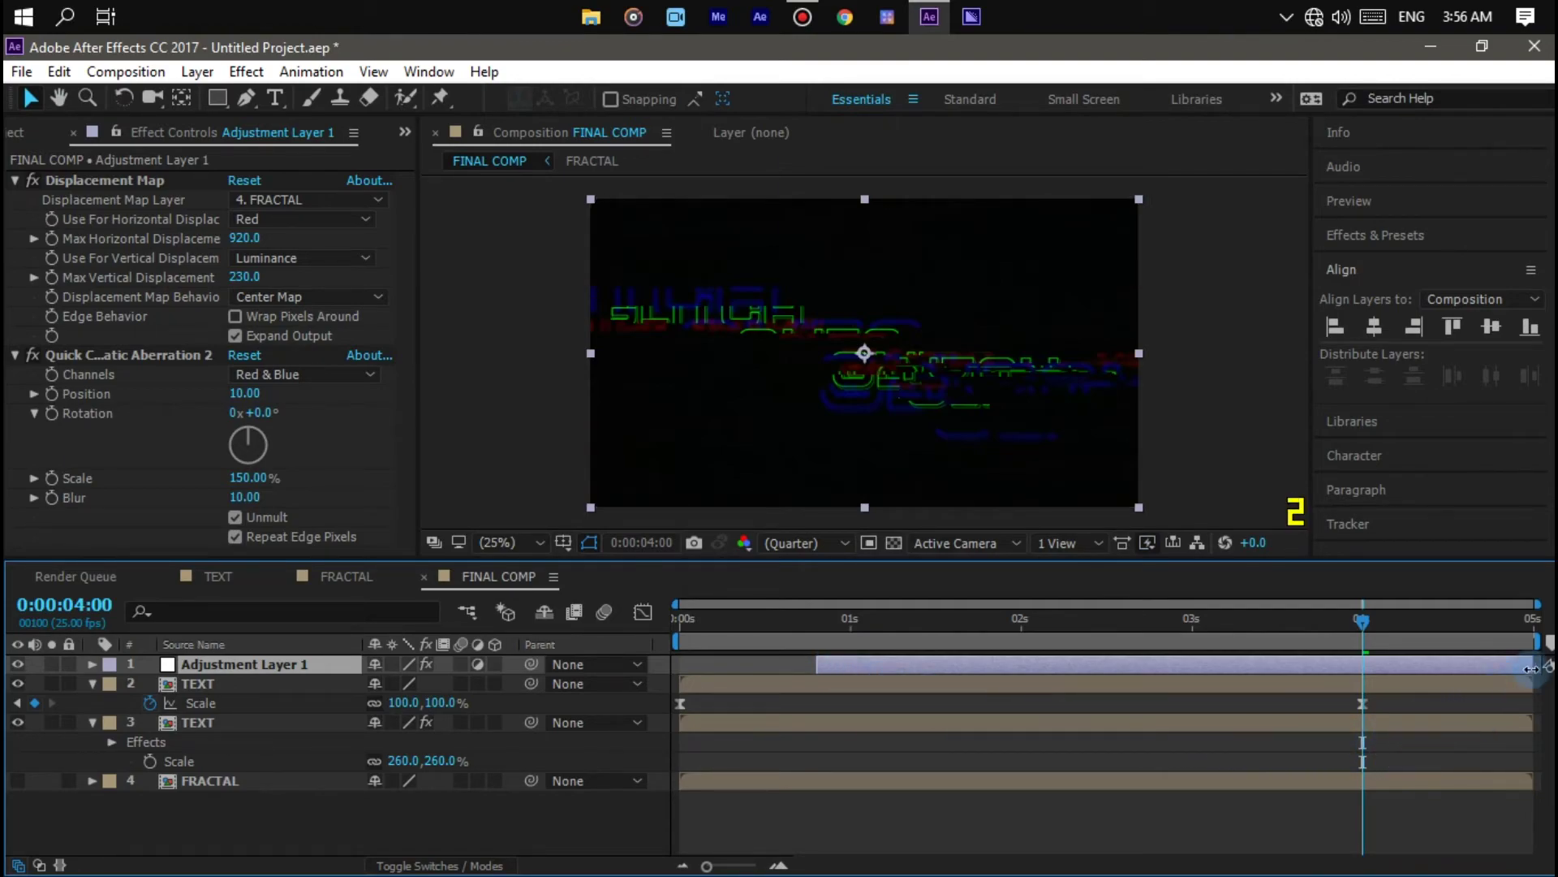
pyautogui.moveTo(1531, 667)
pyautogui.mouseDown()
pyautogui.moveTo(886, 676)
pyautogui.moveTo(895, 694)
pyautogui.mouseUp()
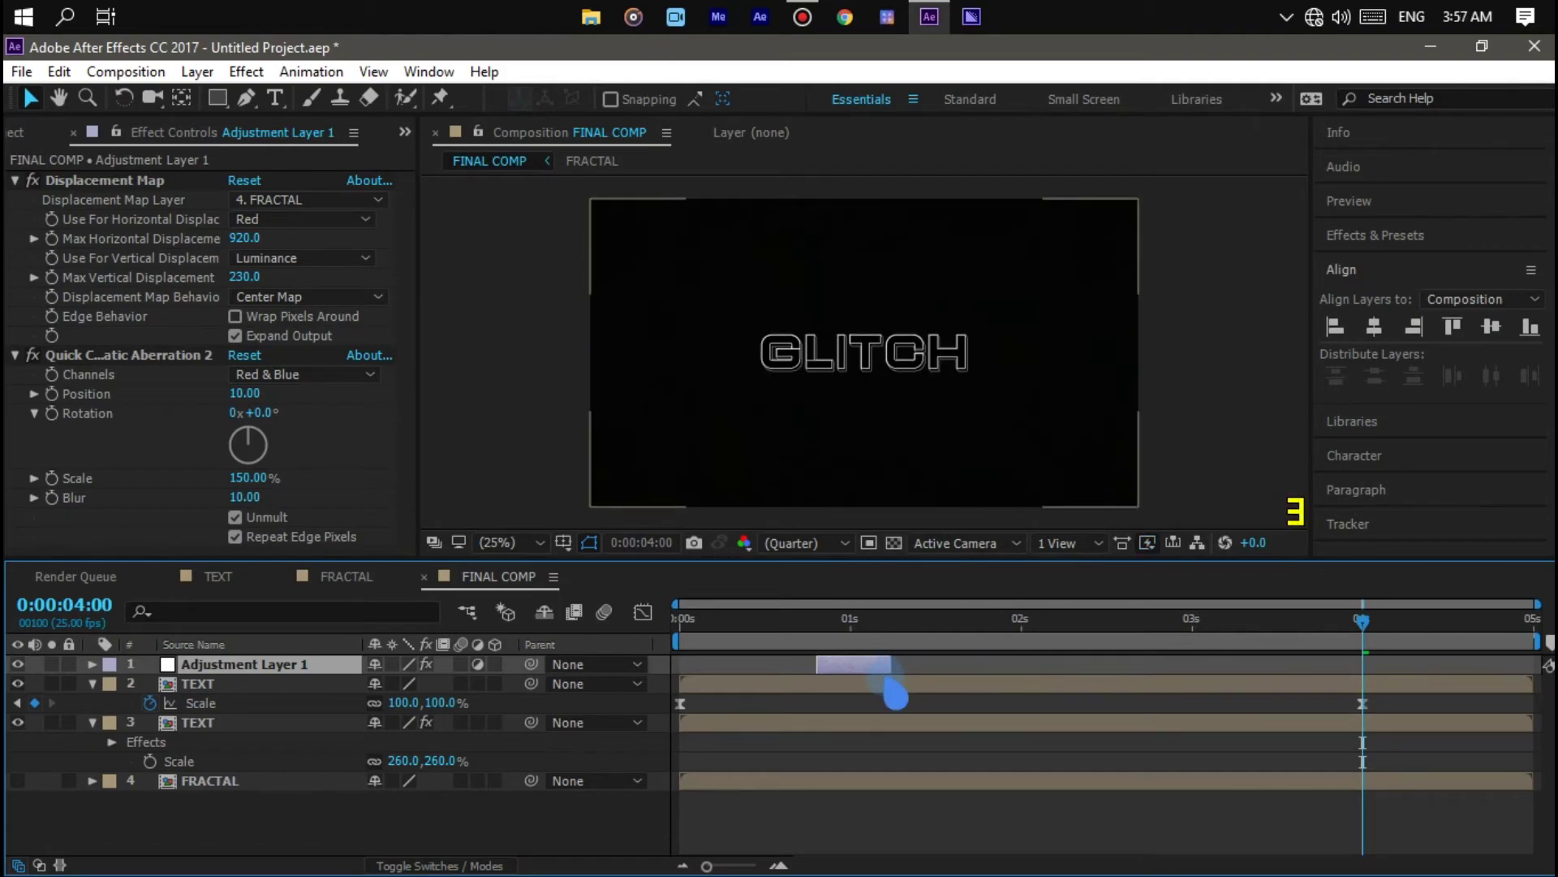
# Step: Apply the Glow effect to Adjustment Layer 1 via the quick effect search 'gl'
pyautogui.click(853, 664)
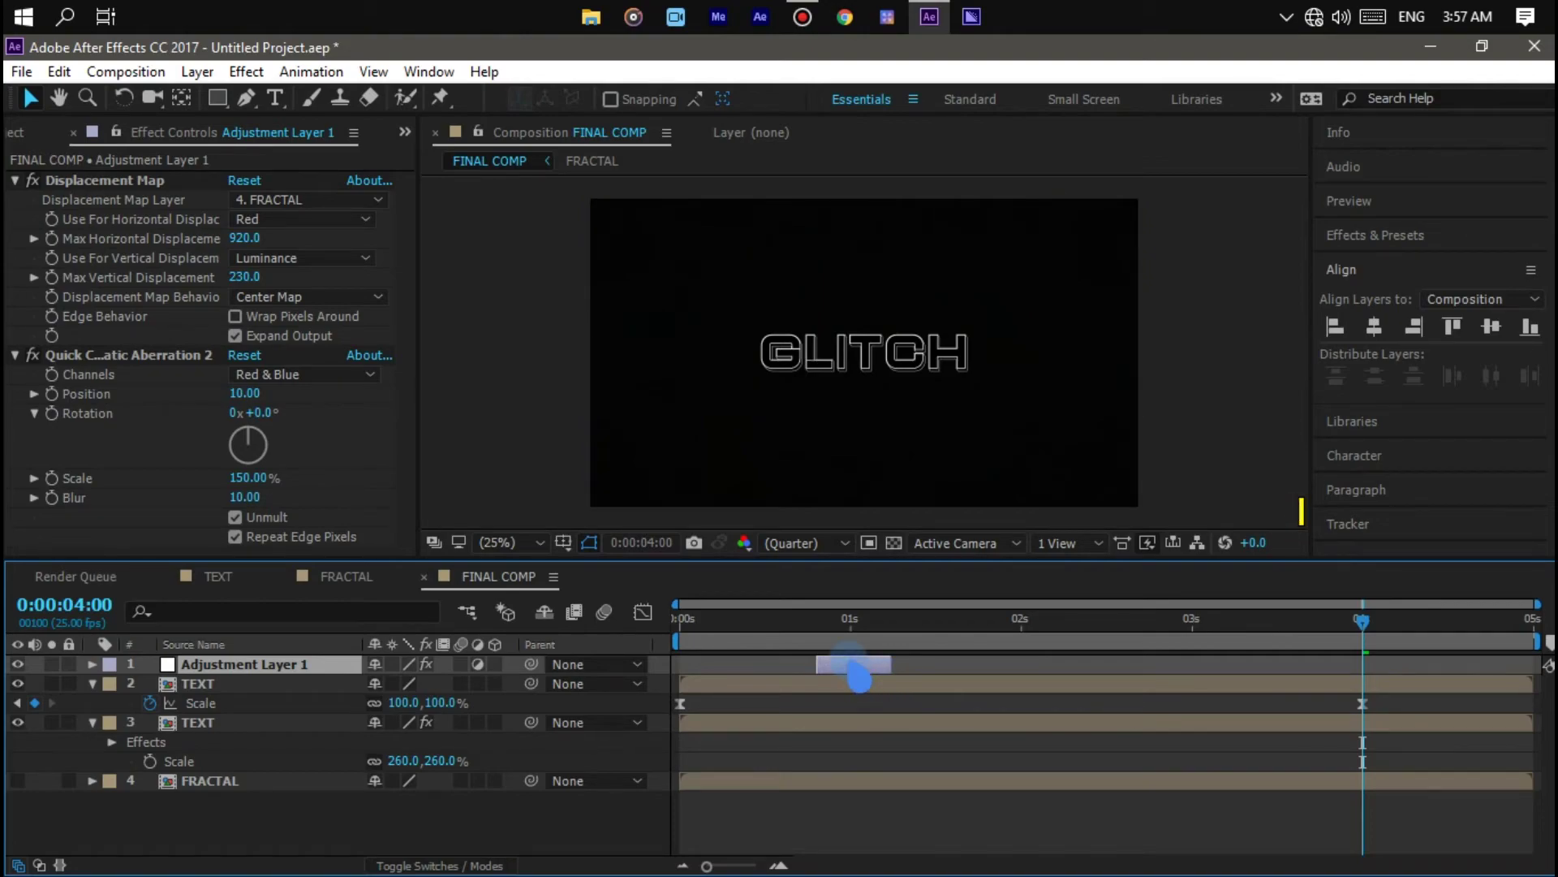
pyautogui.hotkey('ctrl', 'space')
pyautogui.write('g')
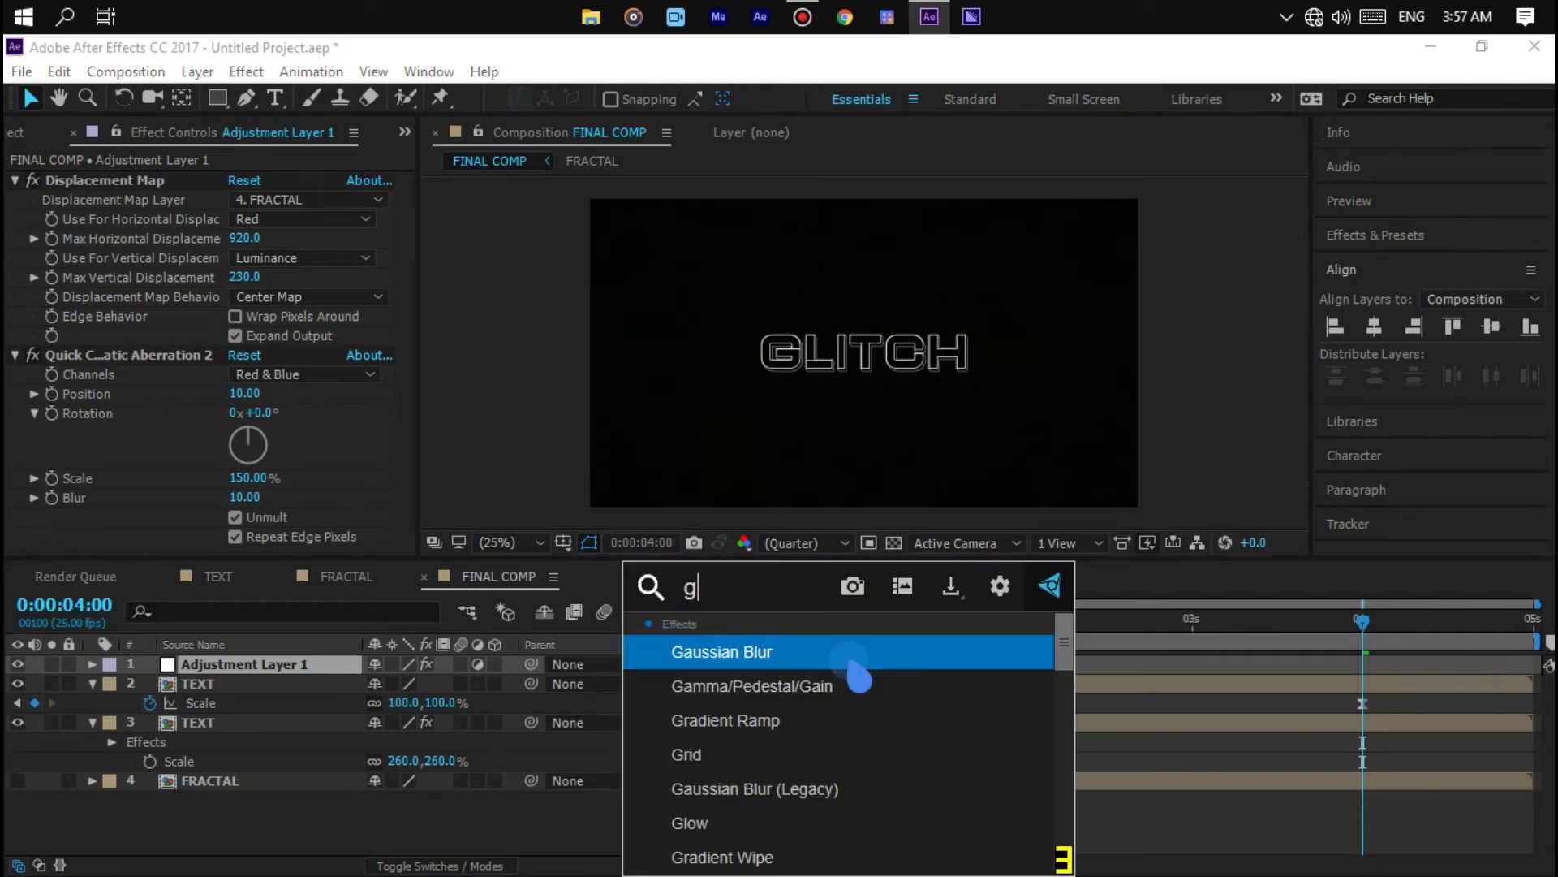
pyautogui.write('l')
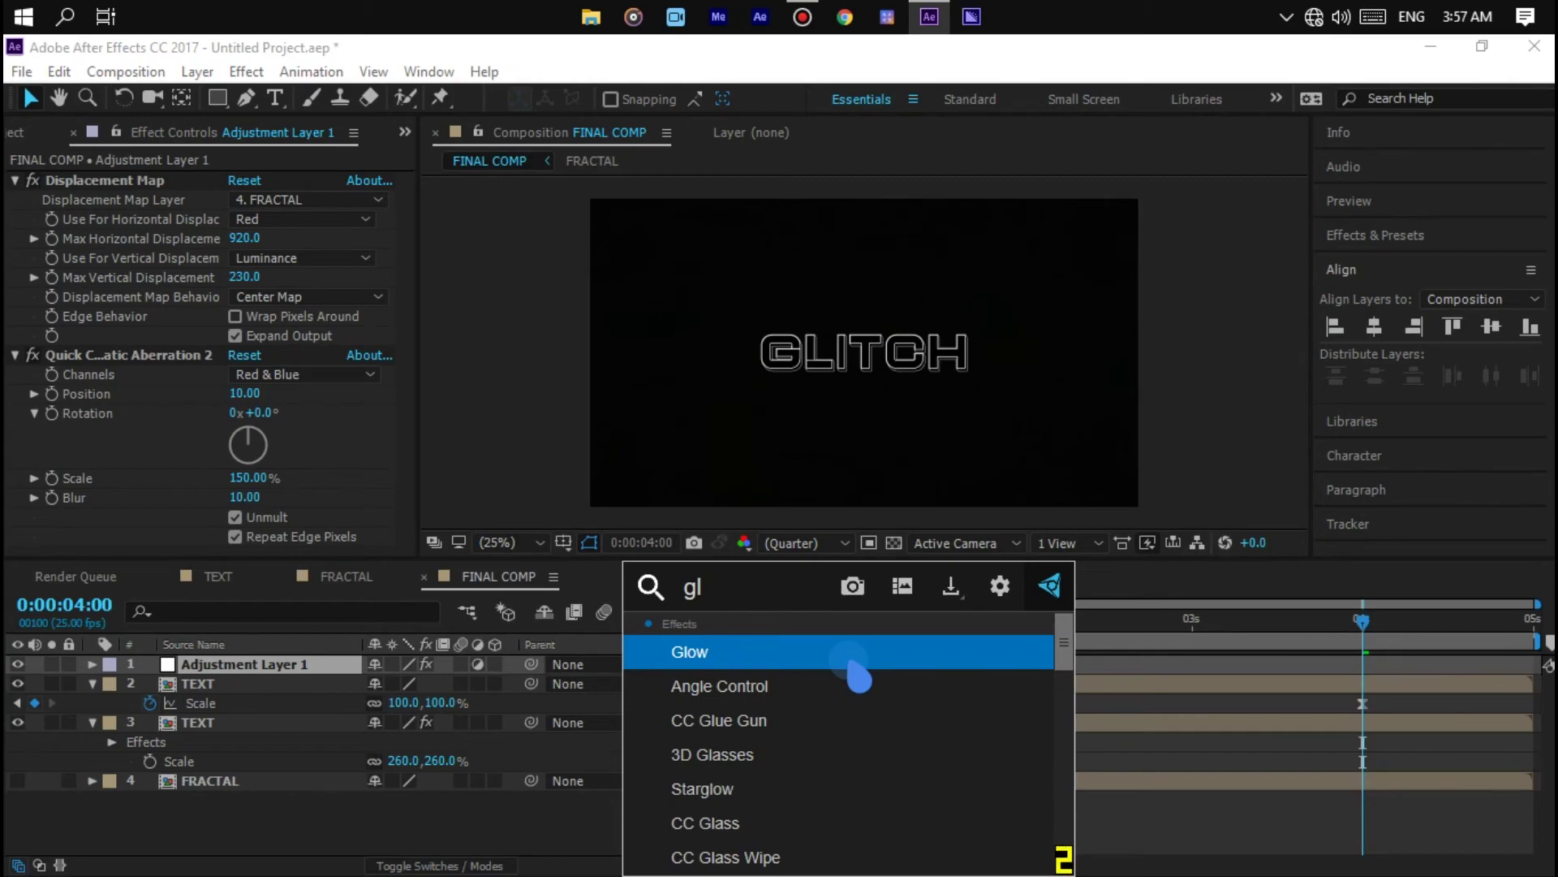
pyautogui.click(853, 656)
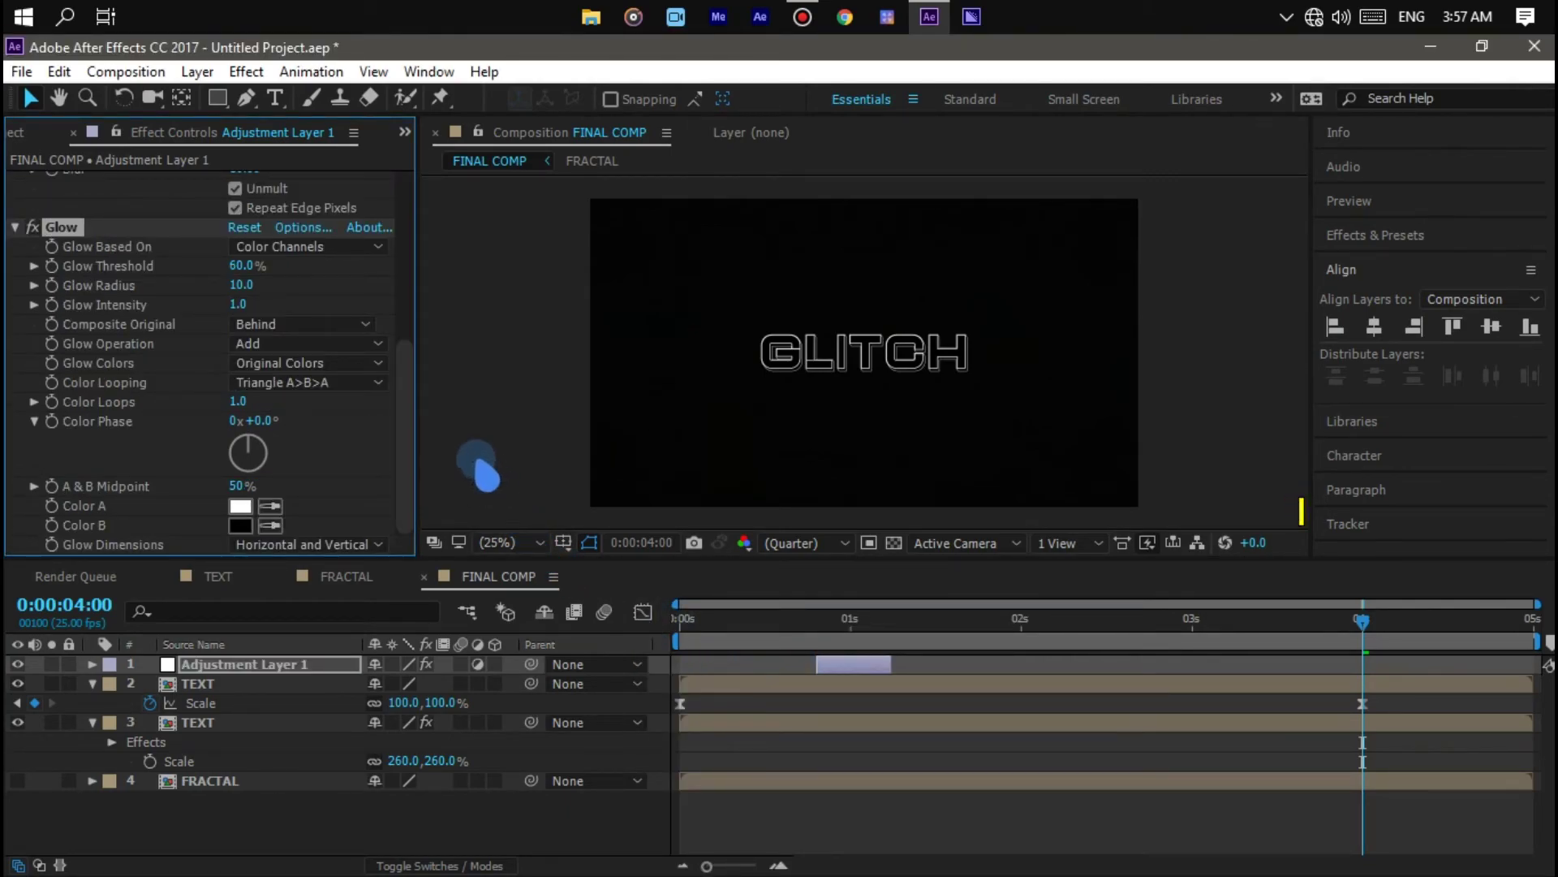
# Step: Set Glow Radius to 50 and Glow Intensity to 3
pyautogui.click(246, 285)
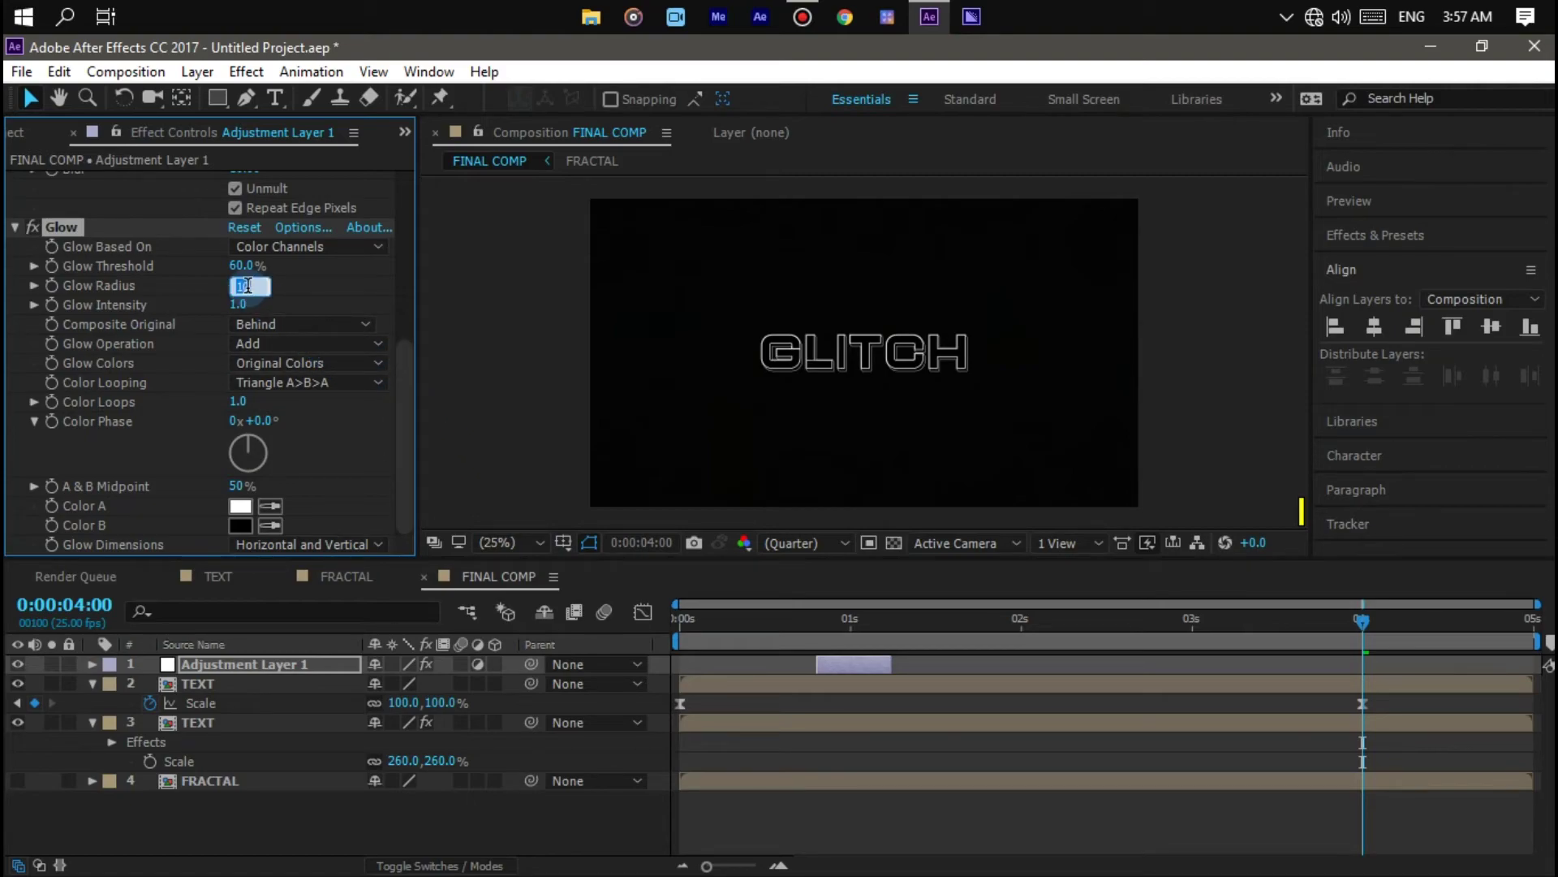
pyautogui.write('50')
pyautogui.press('Return')
pyautogui.click(240, 304)
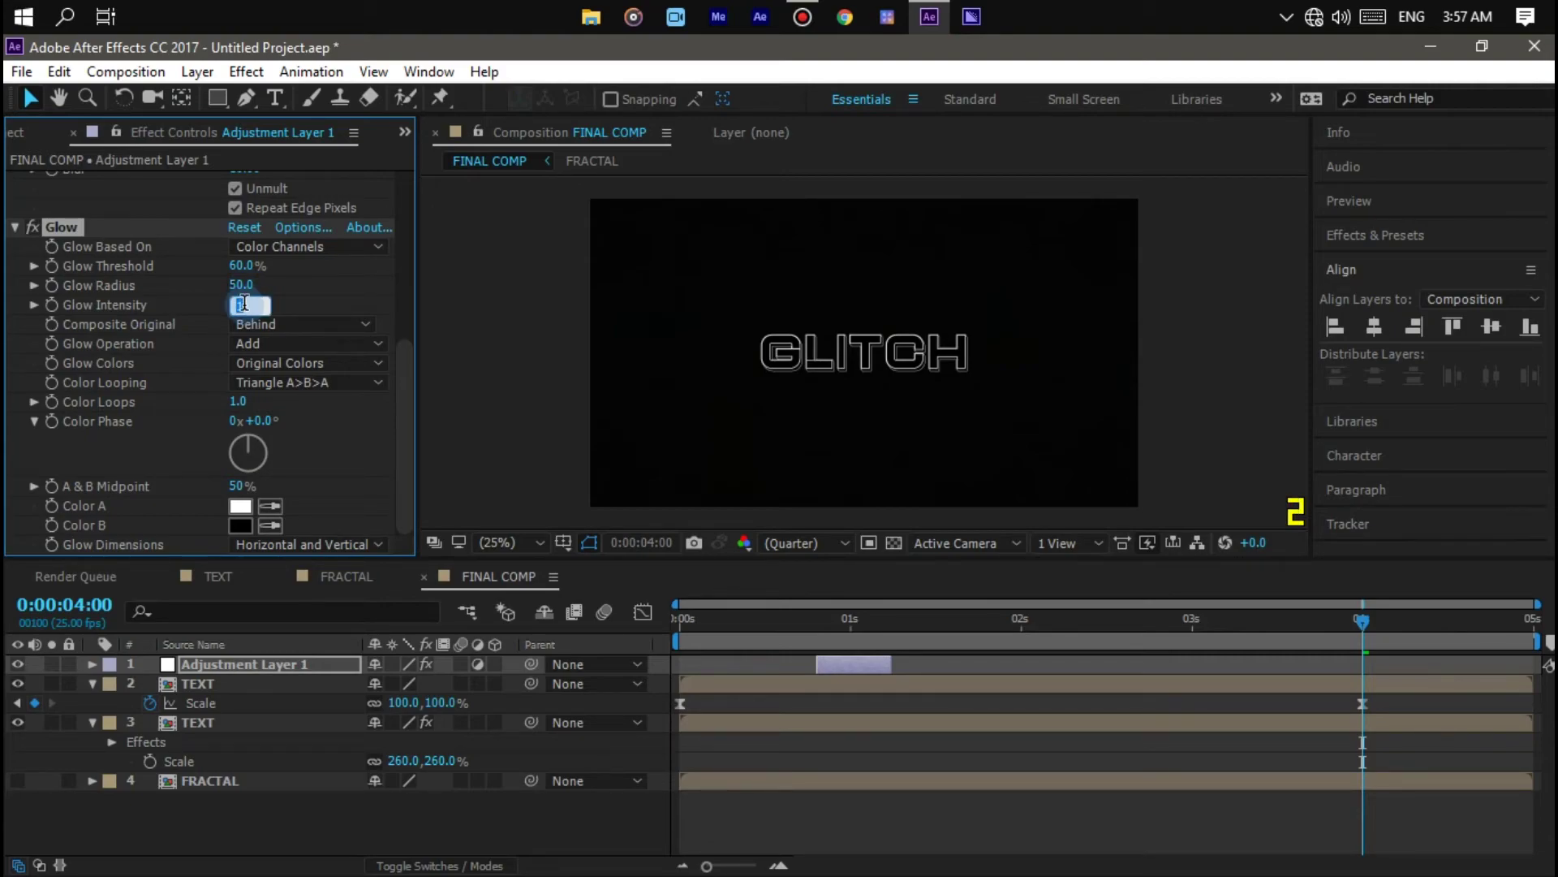
pyautogui.write('3')
pyautogui.press('Return')
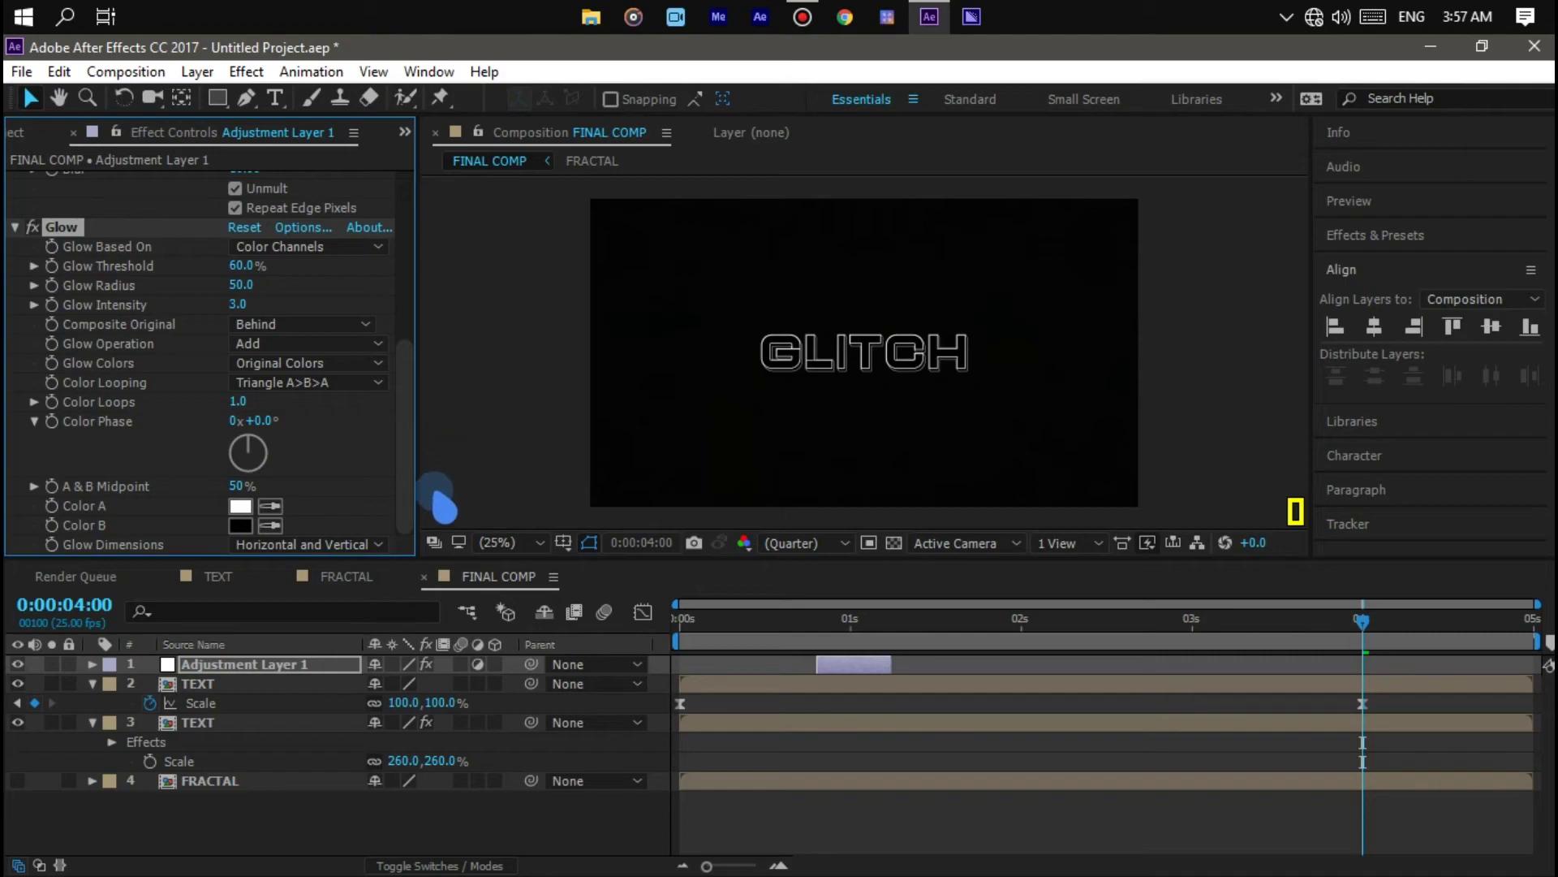
pyautogui.click(333, 666)
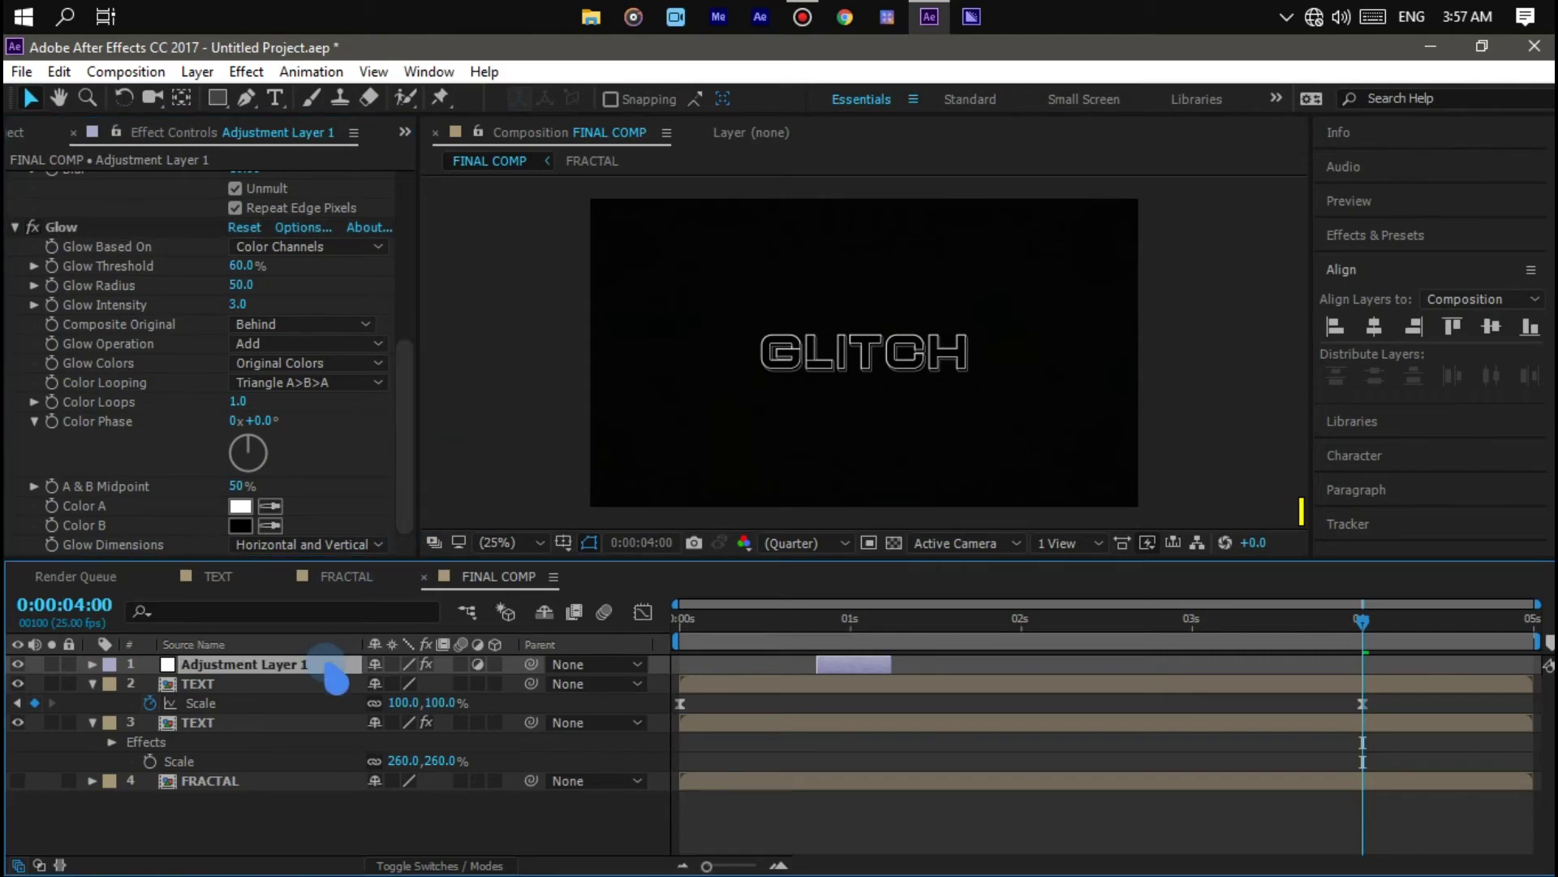
# Step: Duplicate Adjustment Layer 1 and move the copy to about 3 s, trimming its start near 4 s
pyautogui.hotkey('ctrl', 'd')
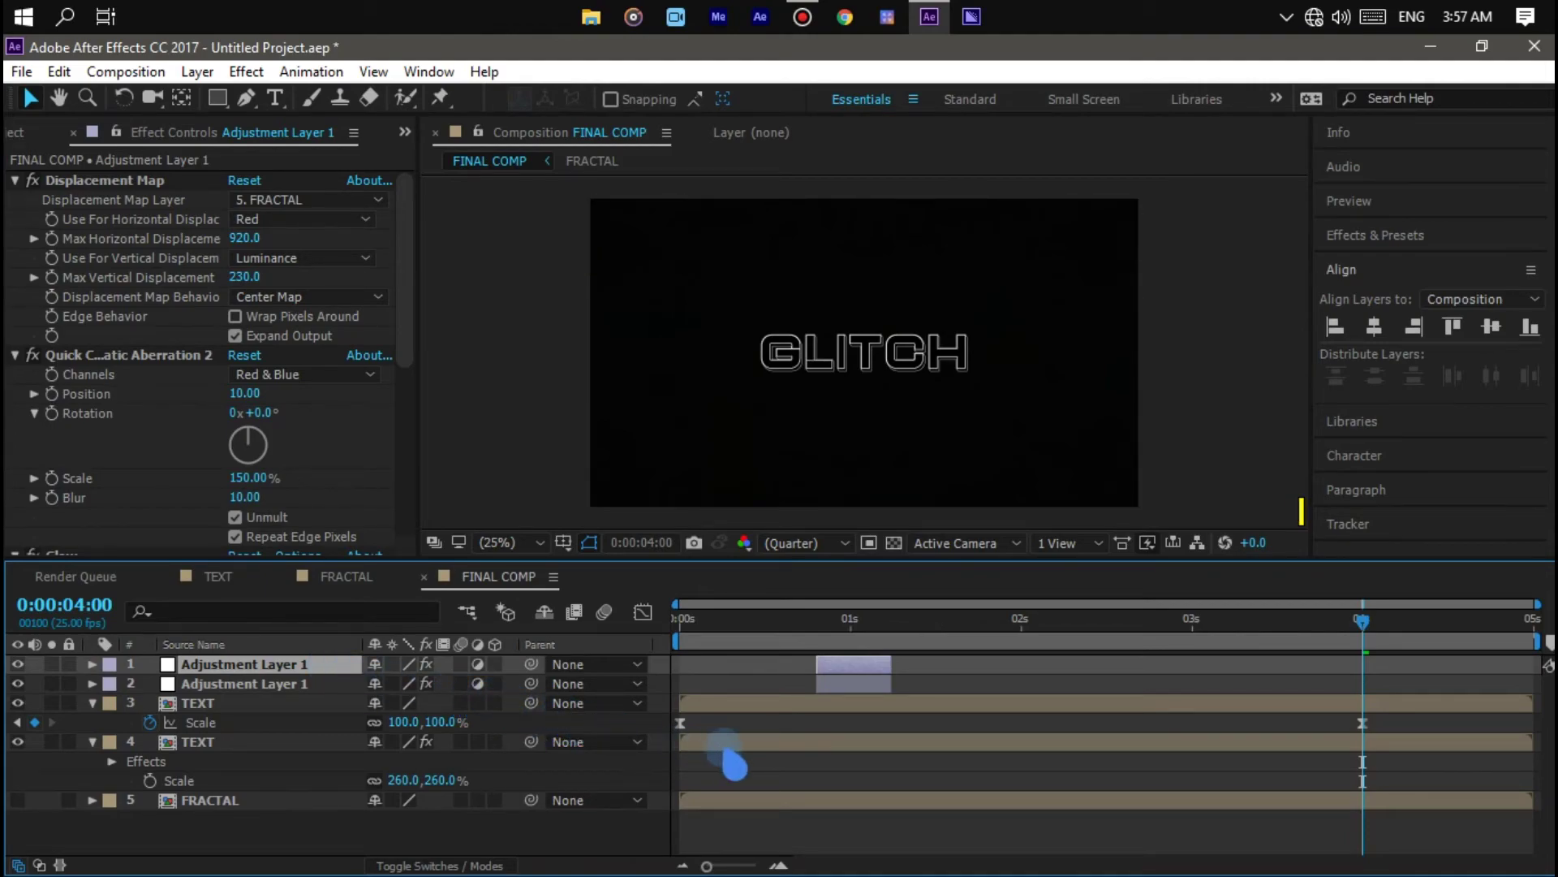
pyautogui.moveTo(859, 678); pyautogui.dragTo(1370, 684)
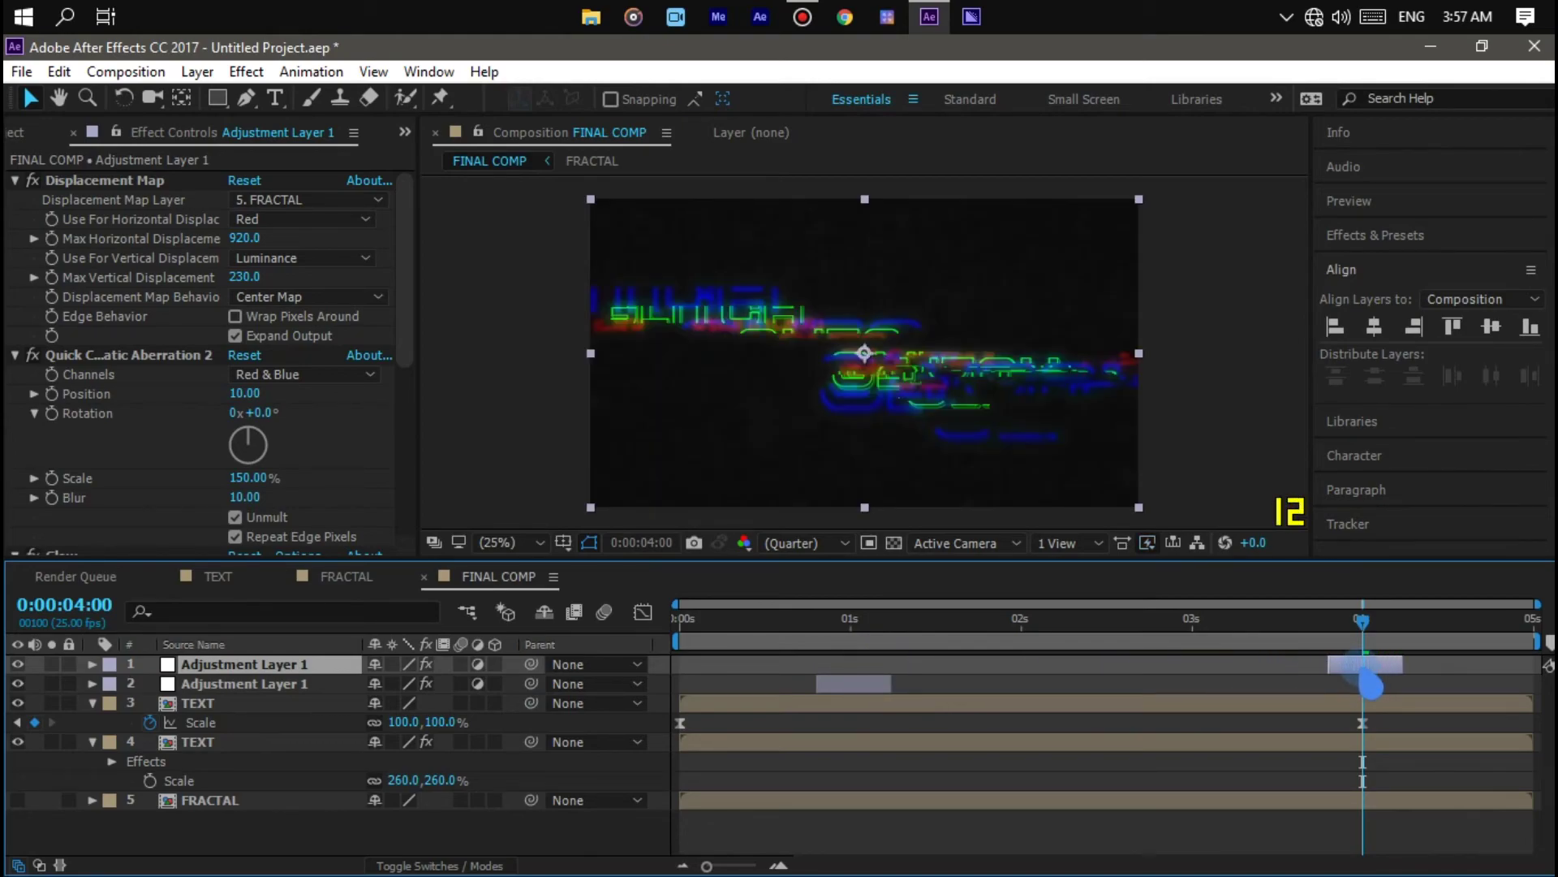
pyautogui.moveTo(1328, 664); pyautogui.dragTo(1377, 685)
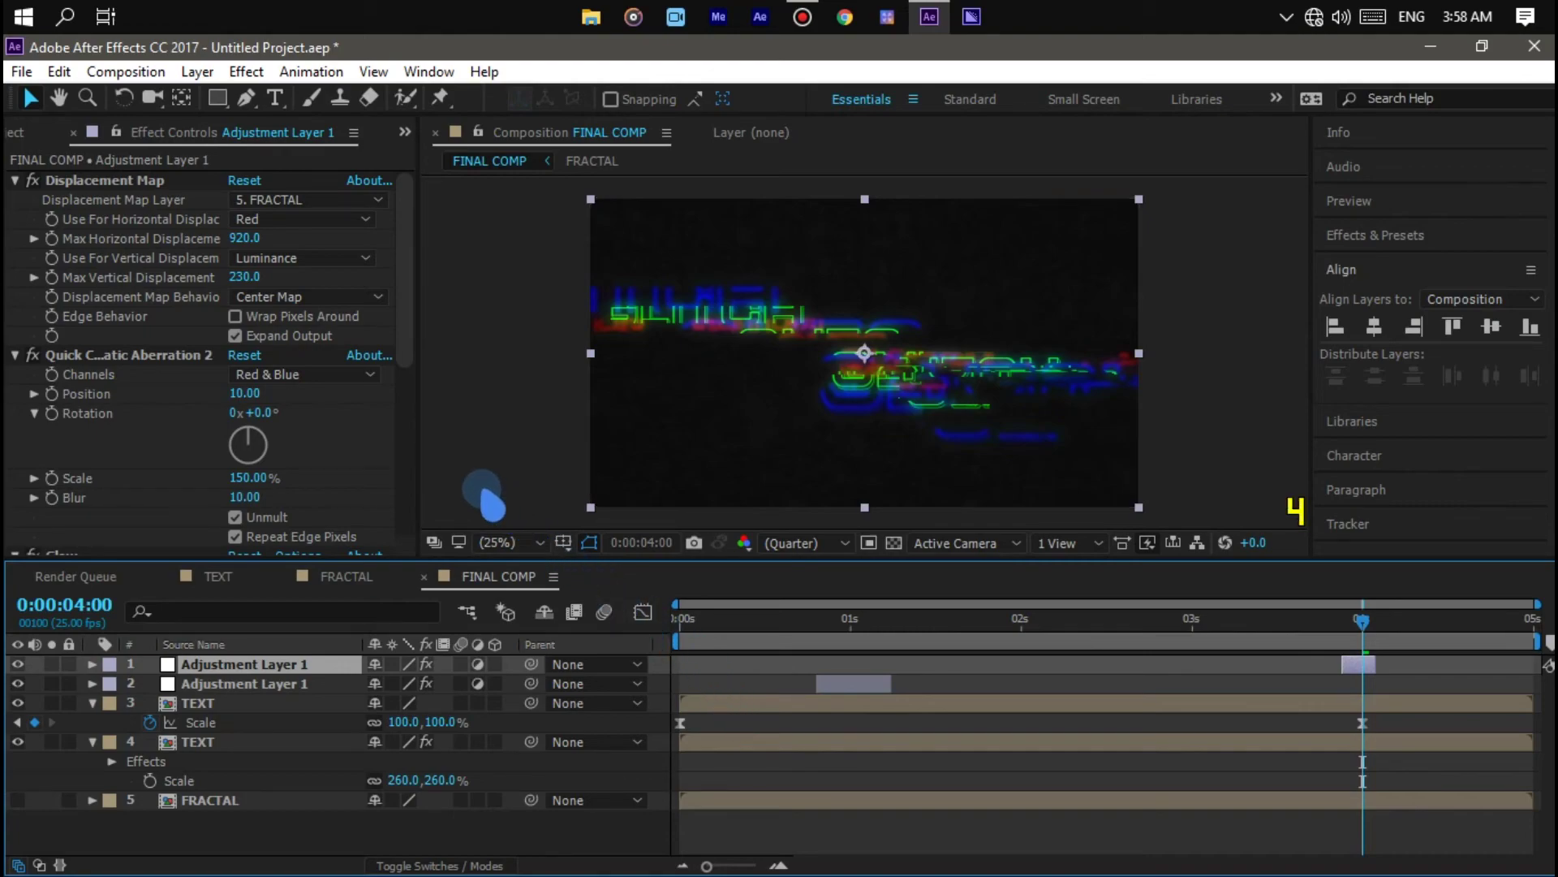
# Step: Switch the copy's aberration channels to Red & Green with Scale 110%
pyautogui.click(357, 374)
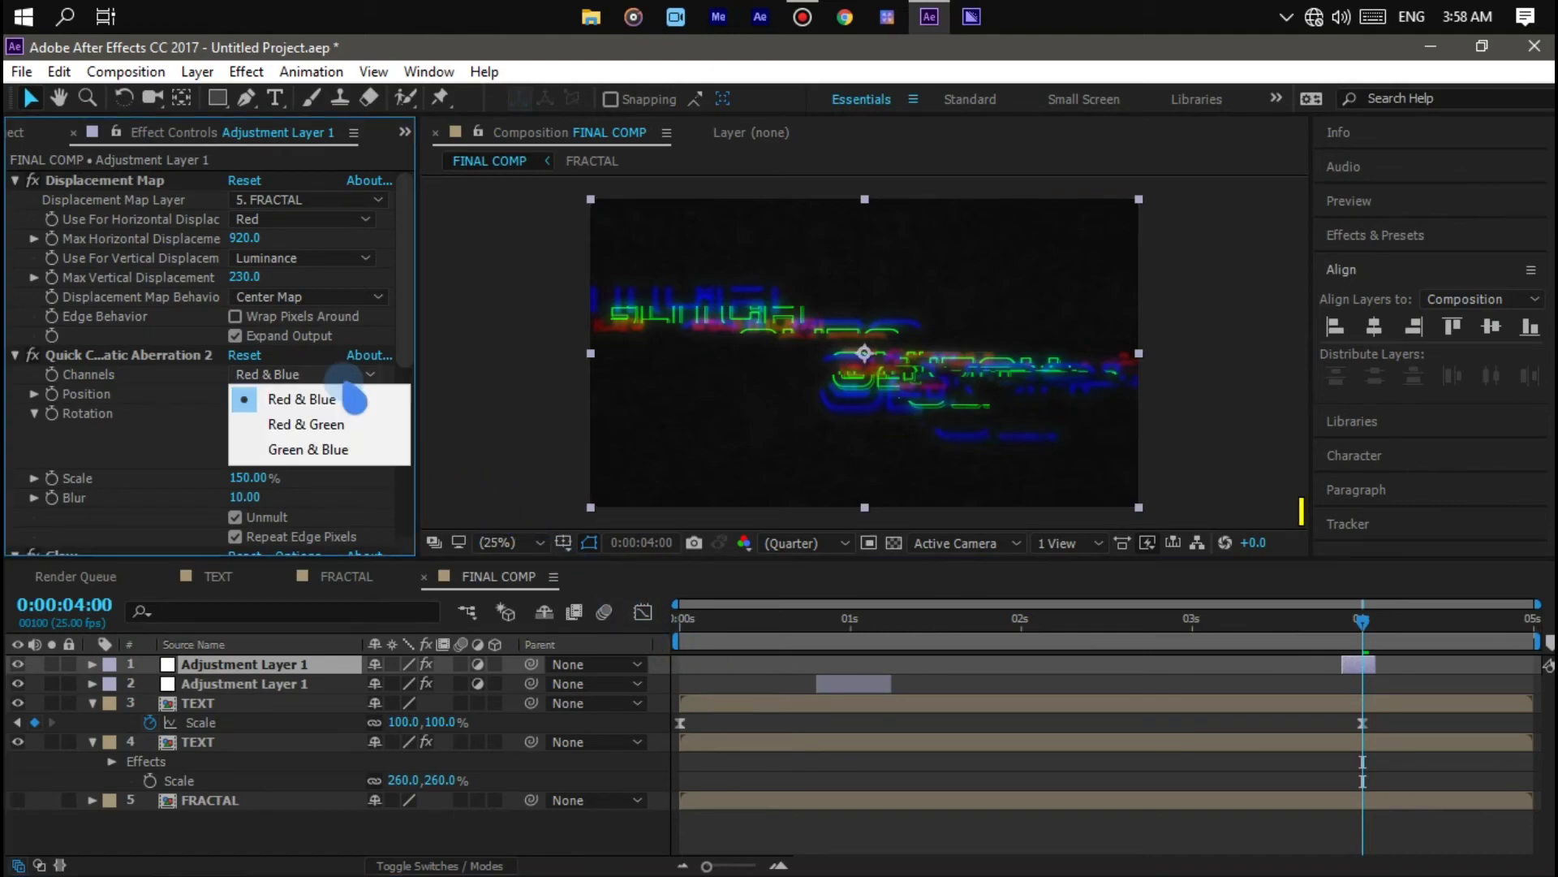
pyautogui.click(355, 425)
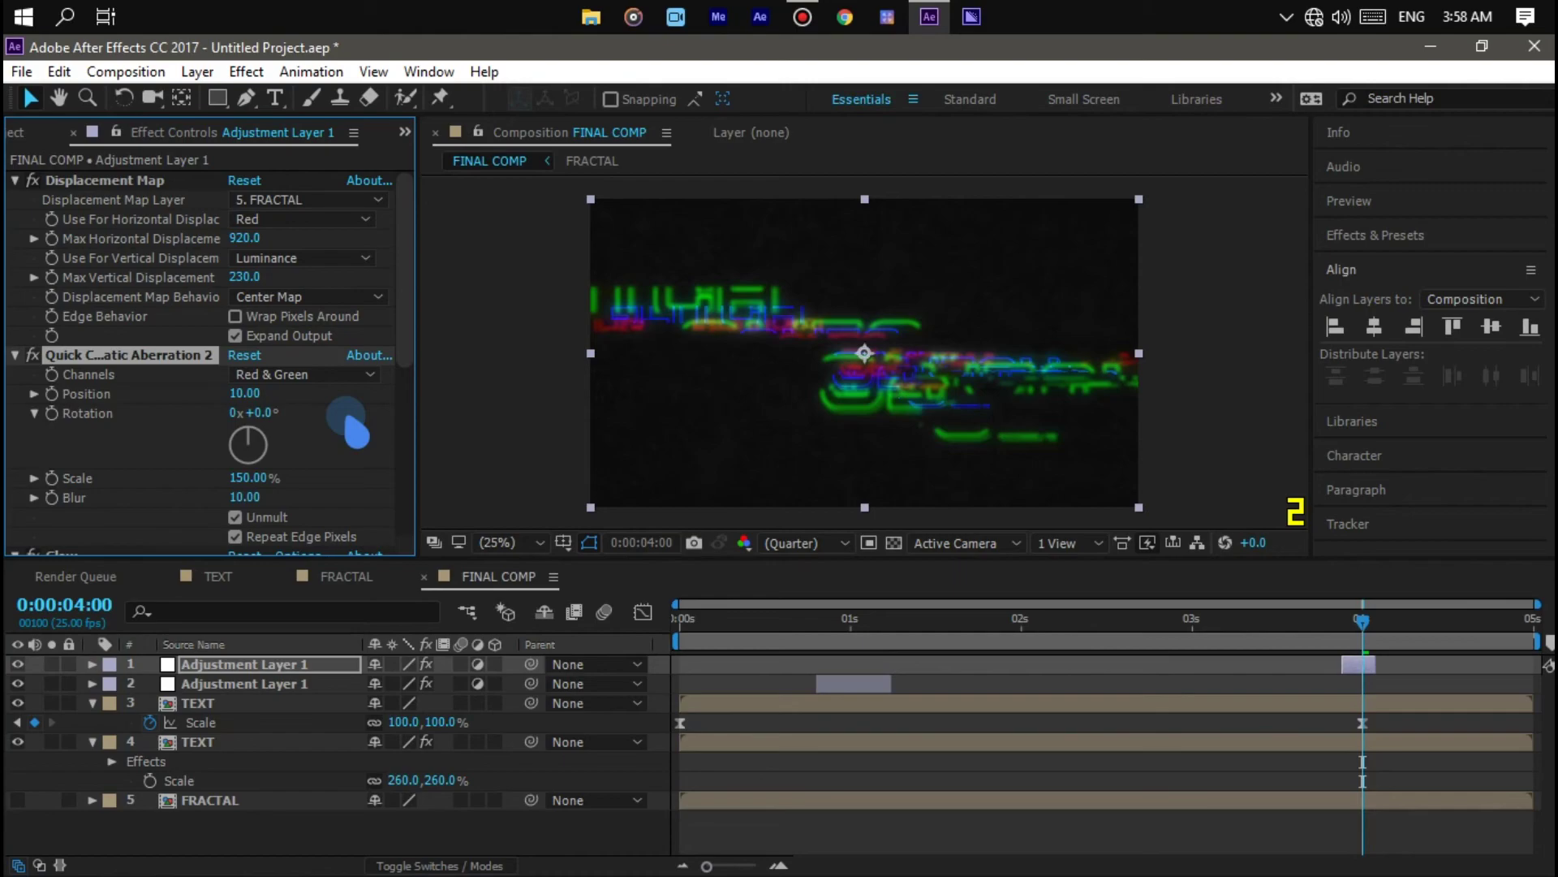
pyautogui.click(261, 477)
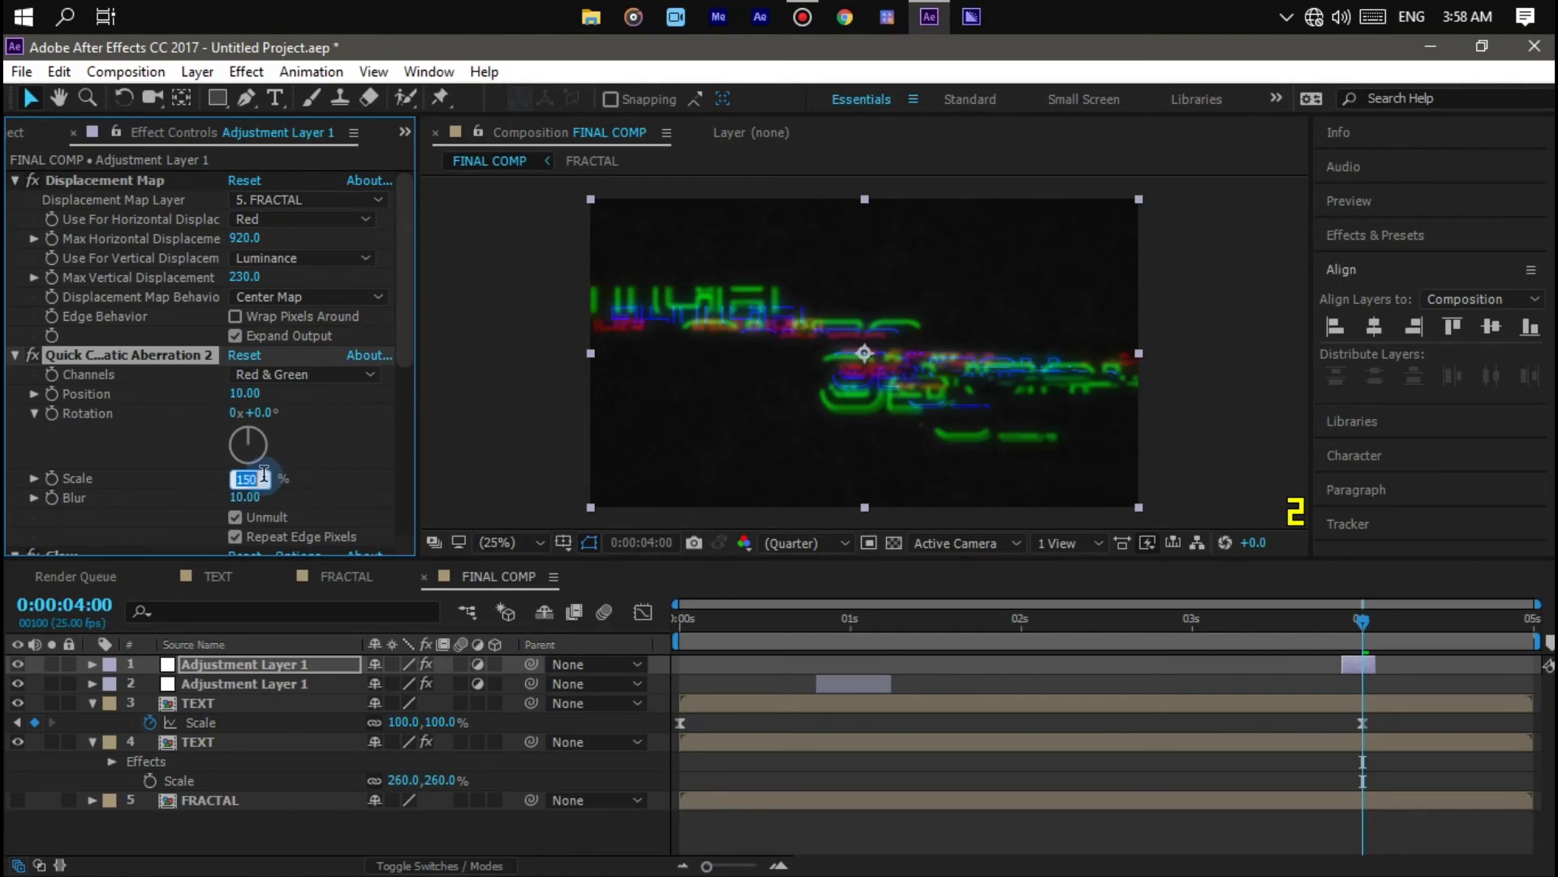
pyautogui.write('11')
pyautogui.press('Return')
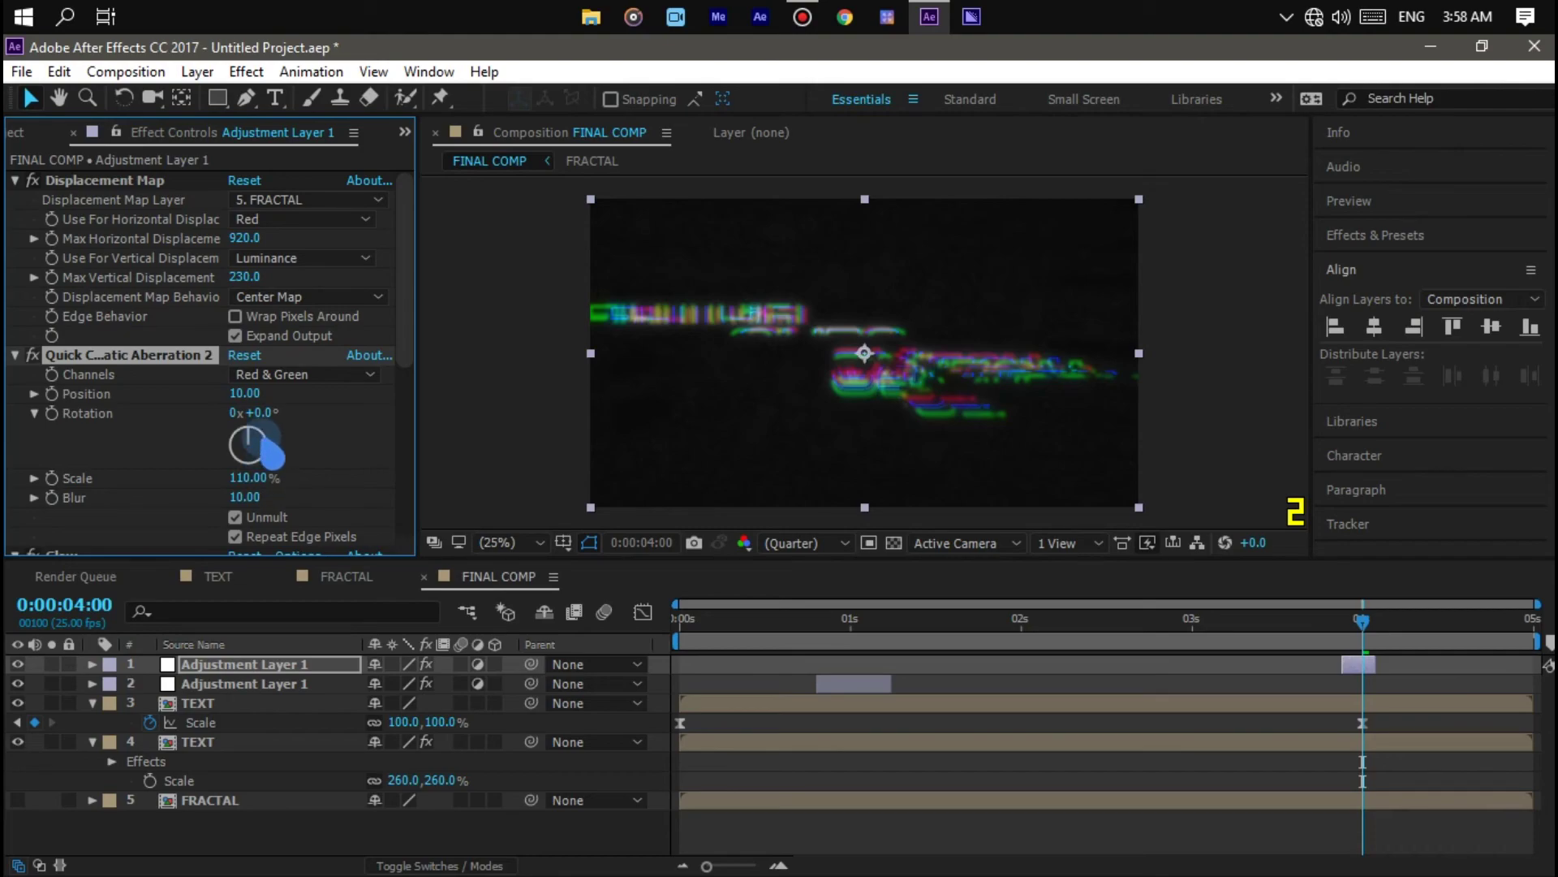
# Step: Set displacement to -210 horizontal and 25 vertical, and aberration Blur to 0
pyautogui.click(240, 238)
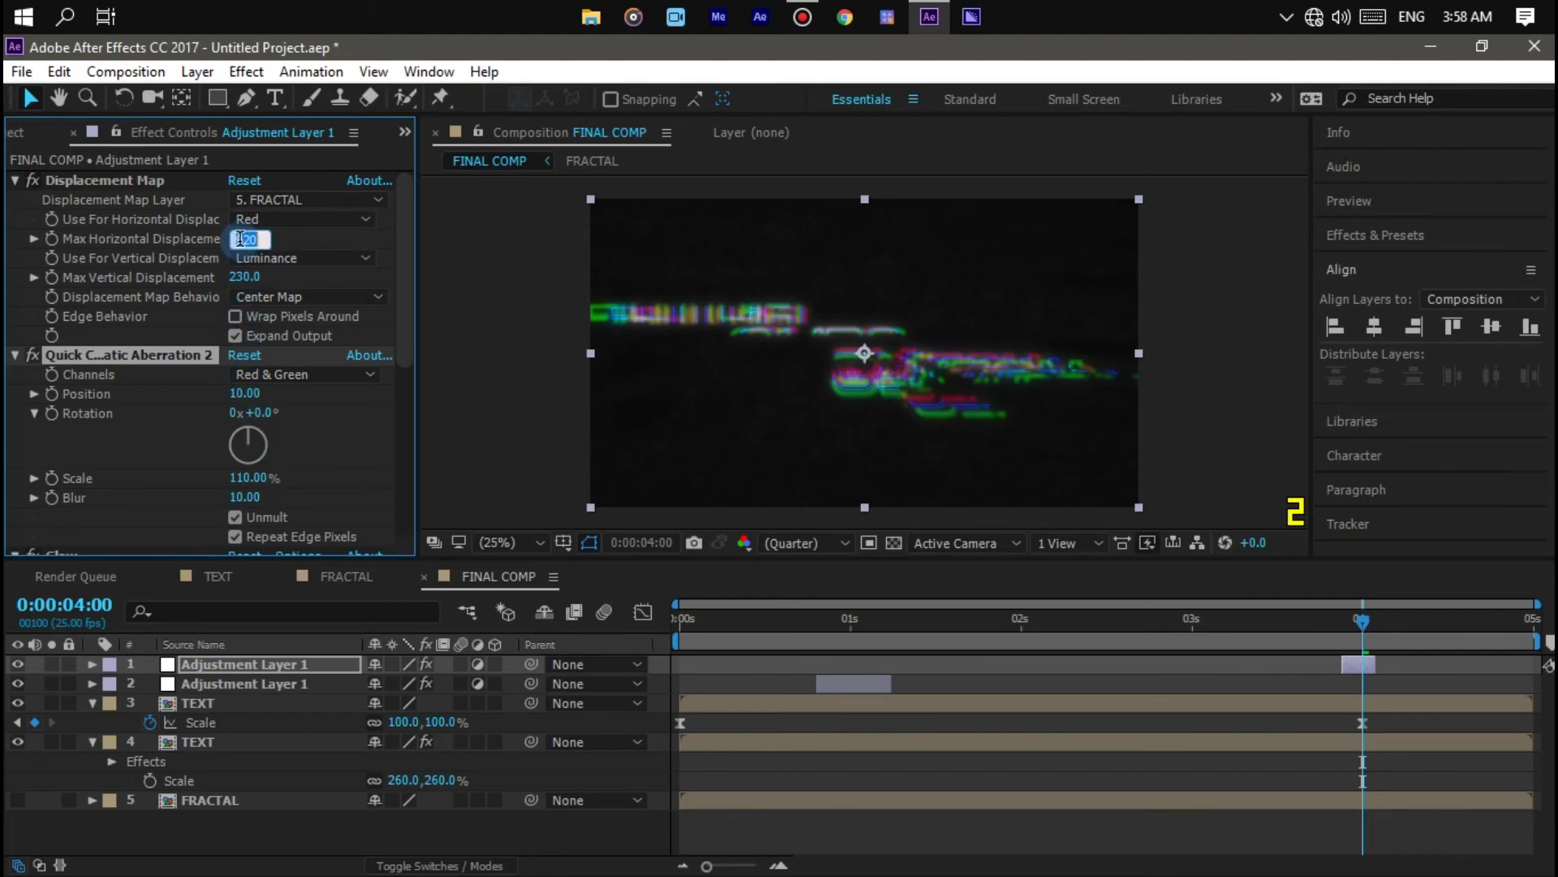
pyautogui.write('-21')
pyautogui.press('Return')
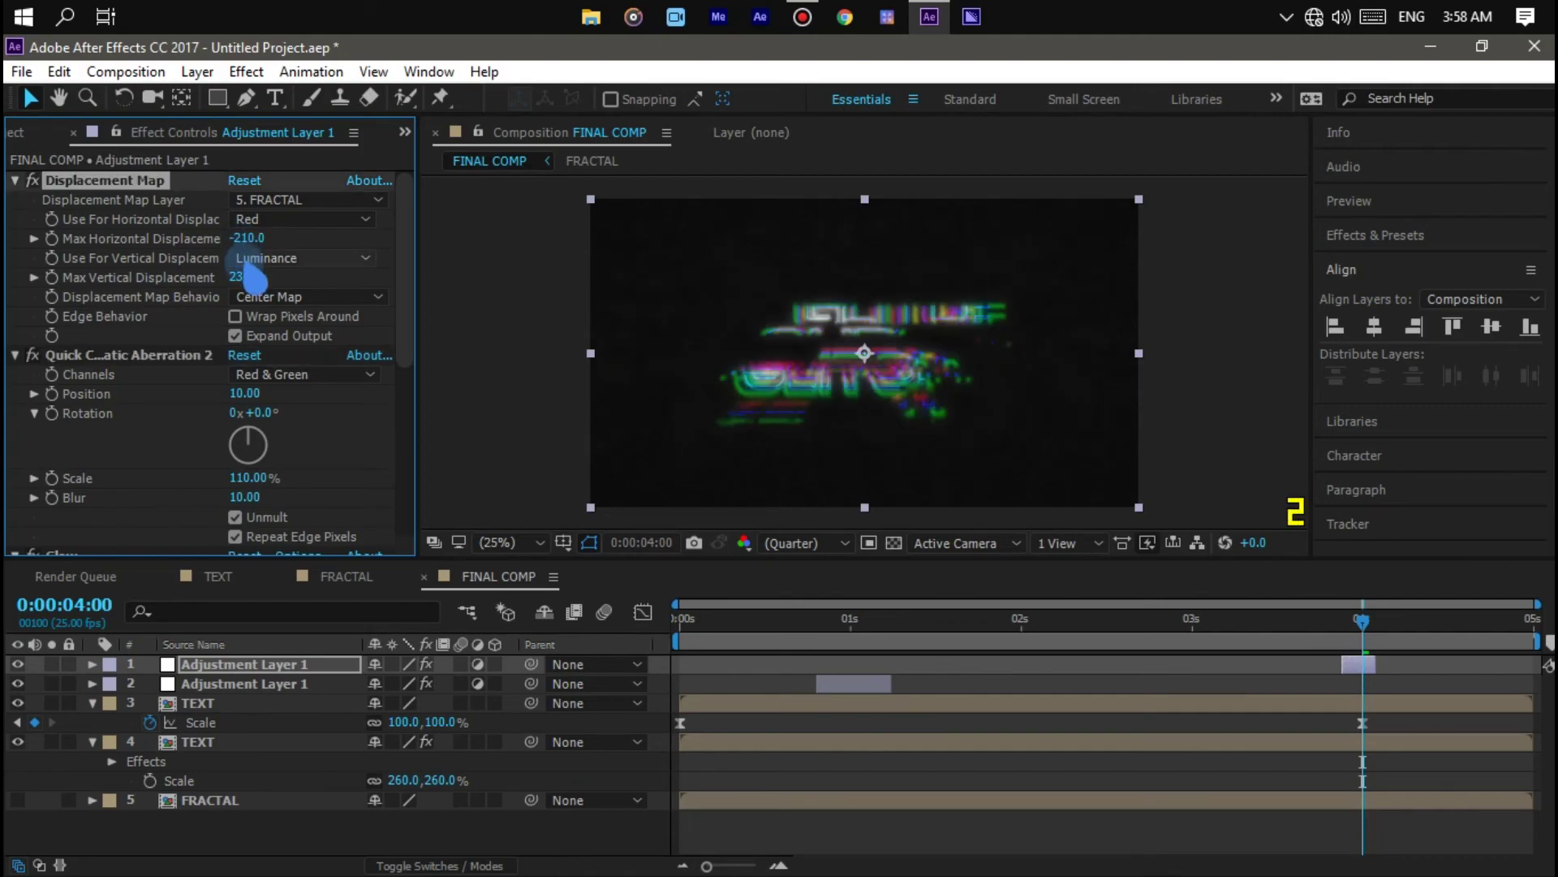
pyautogui.click(252, 278)
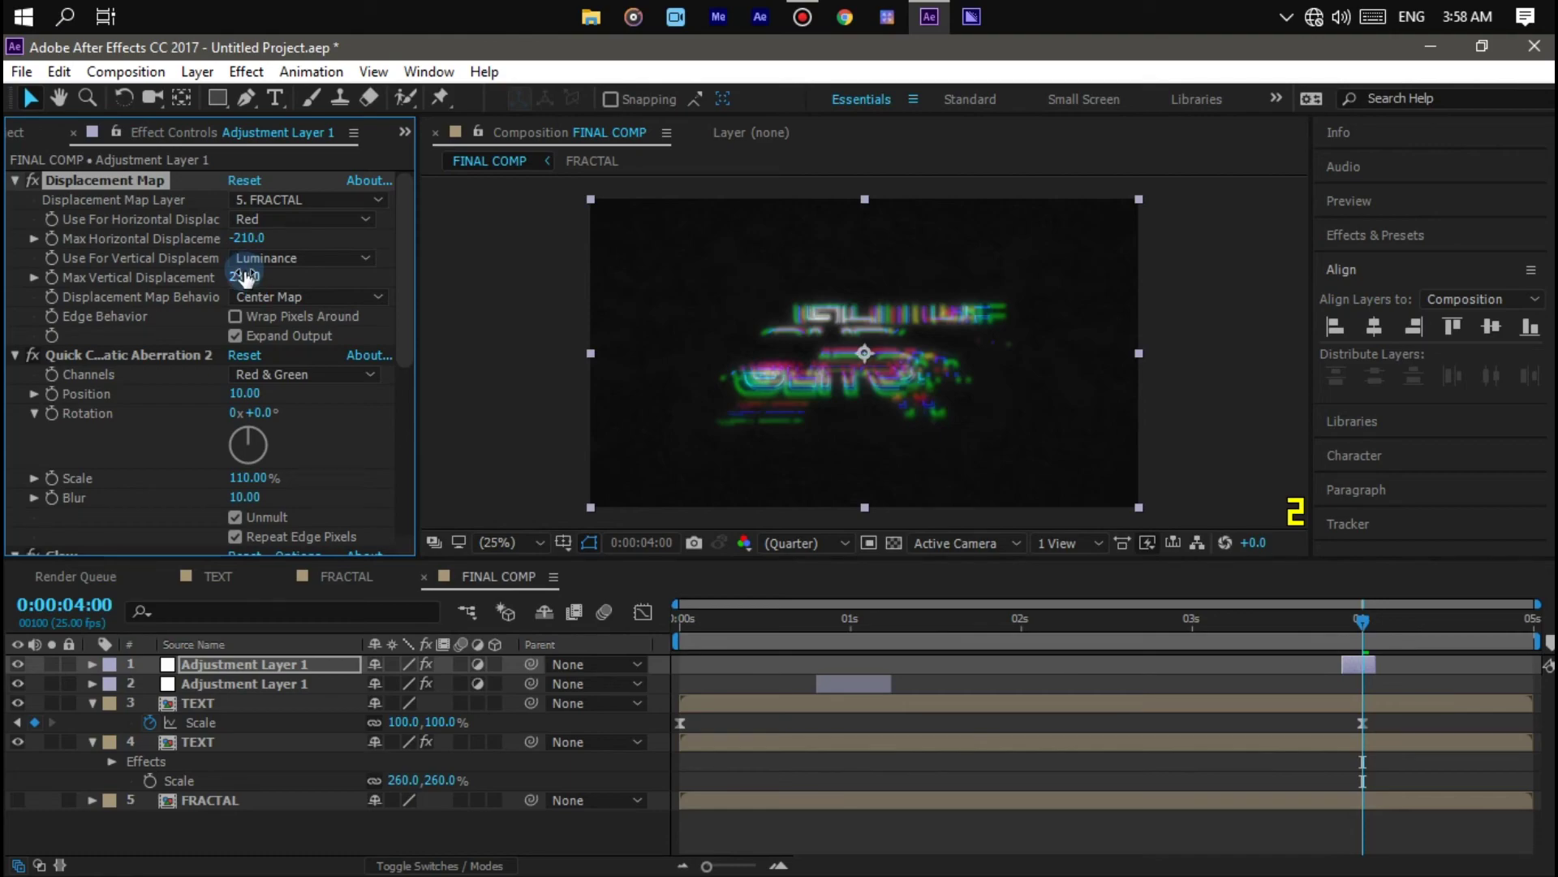
pyautogui.write('25')
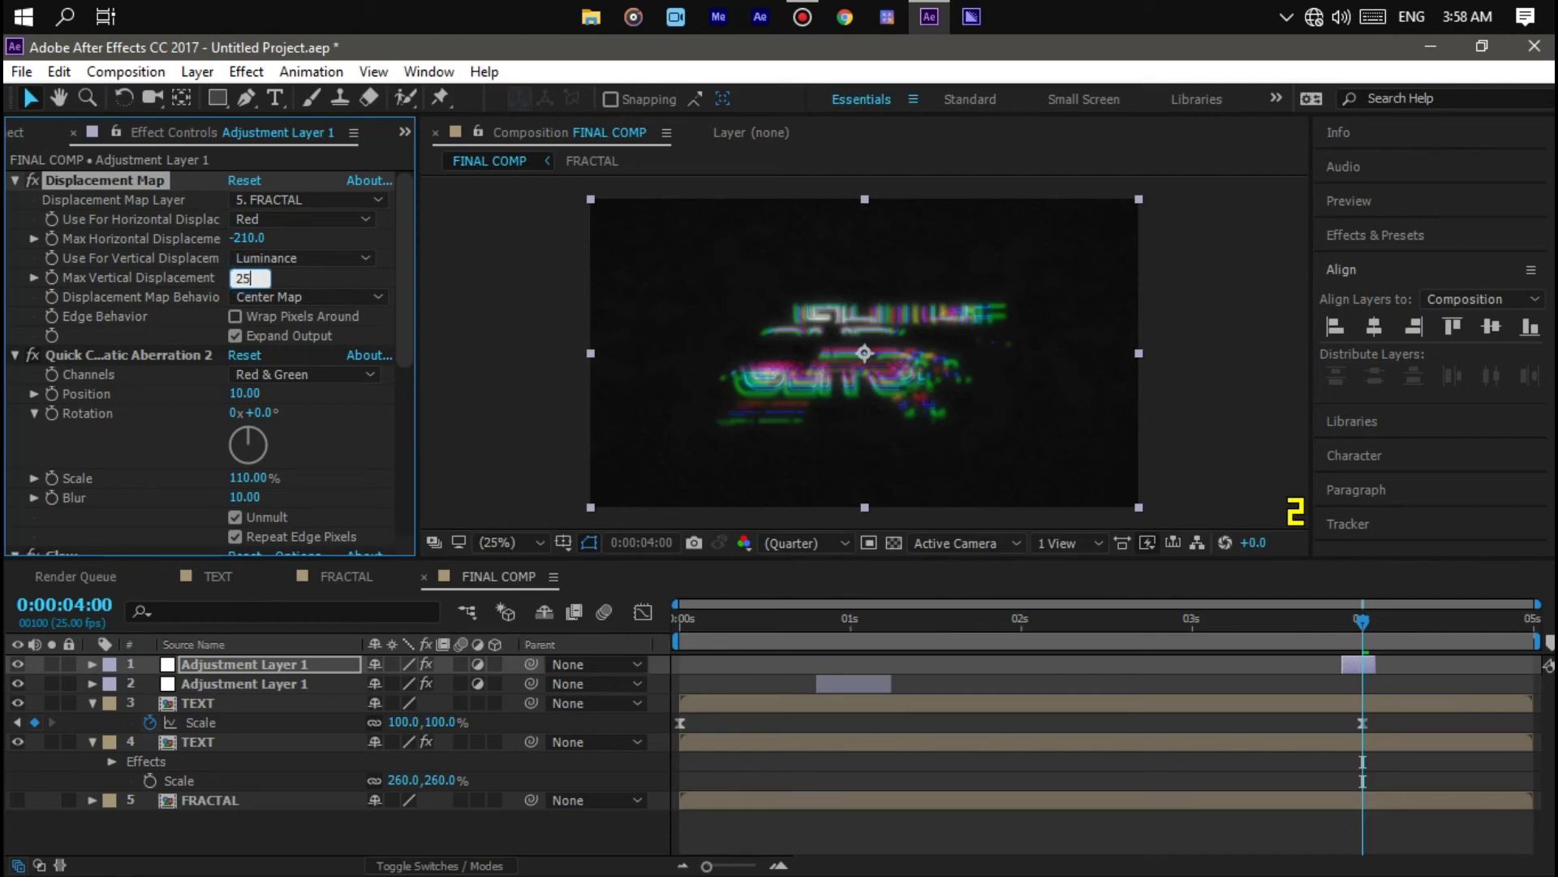
pyautogui.press('Return')
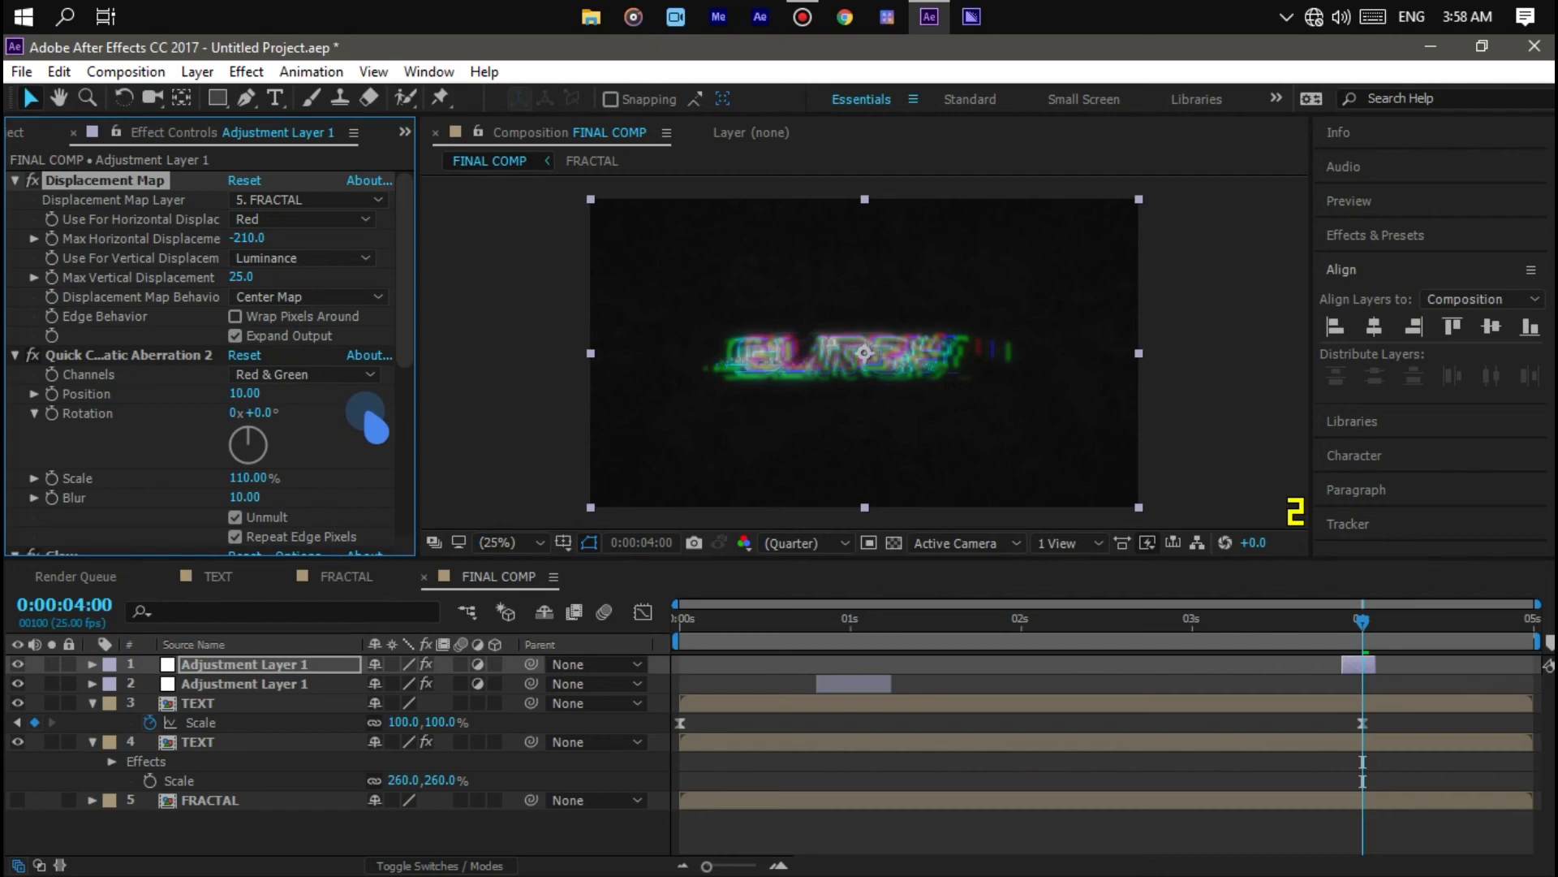
pyautogui.click(247, 497)
pyautogui.write('0')
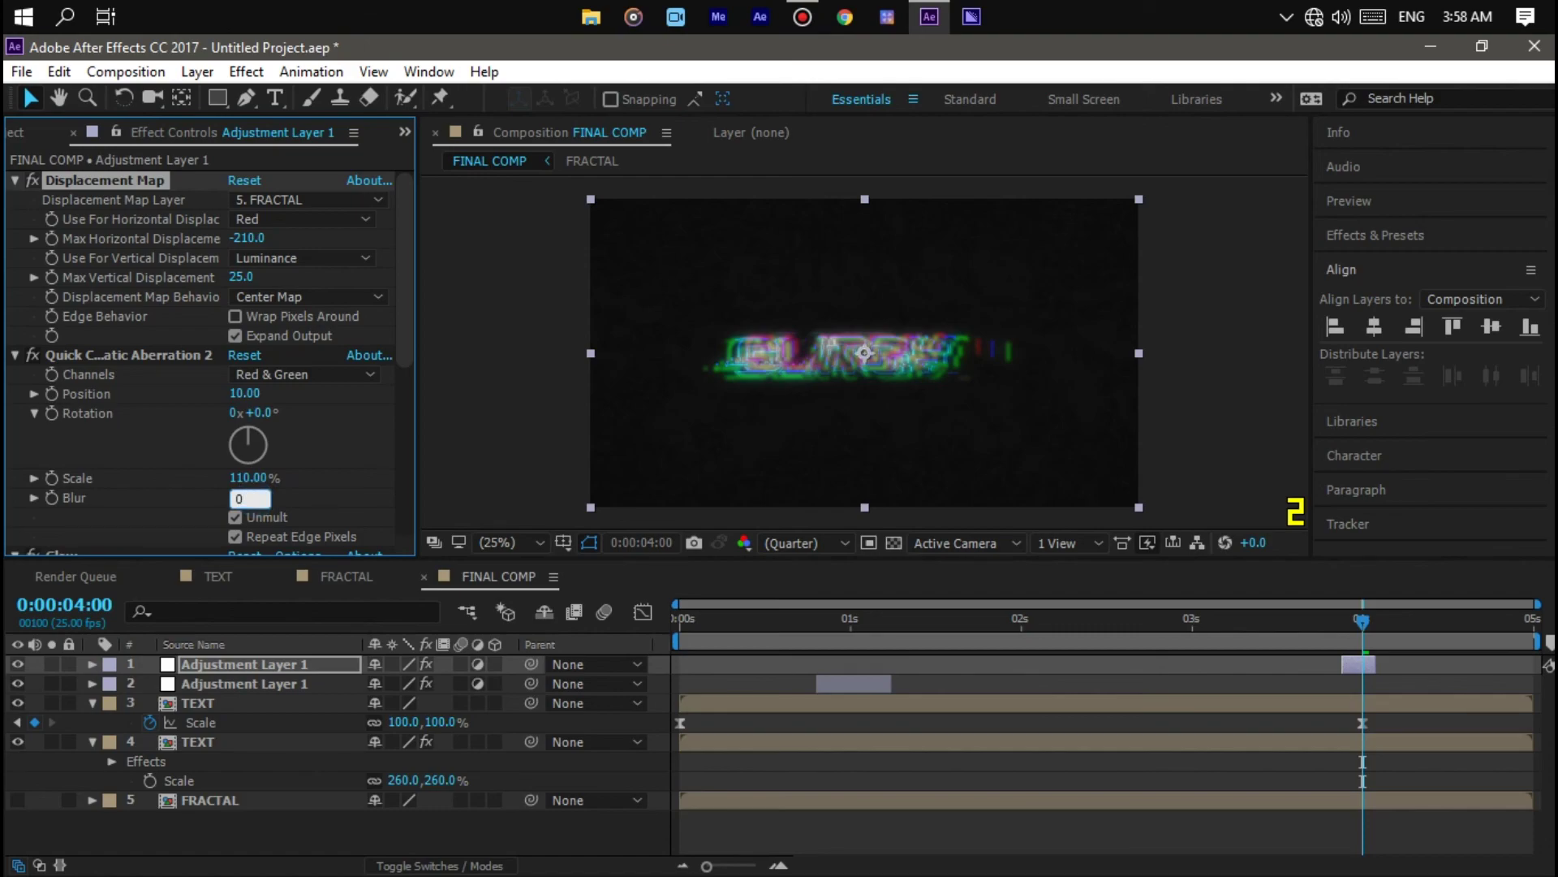
pyautogui.press('Return')
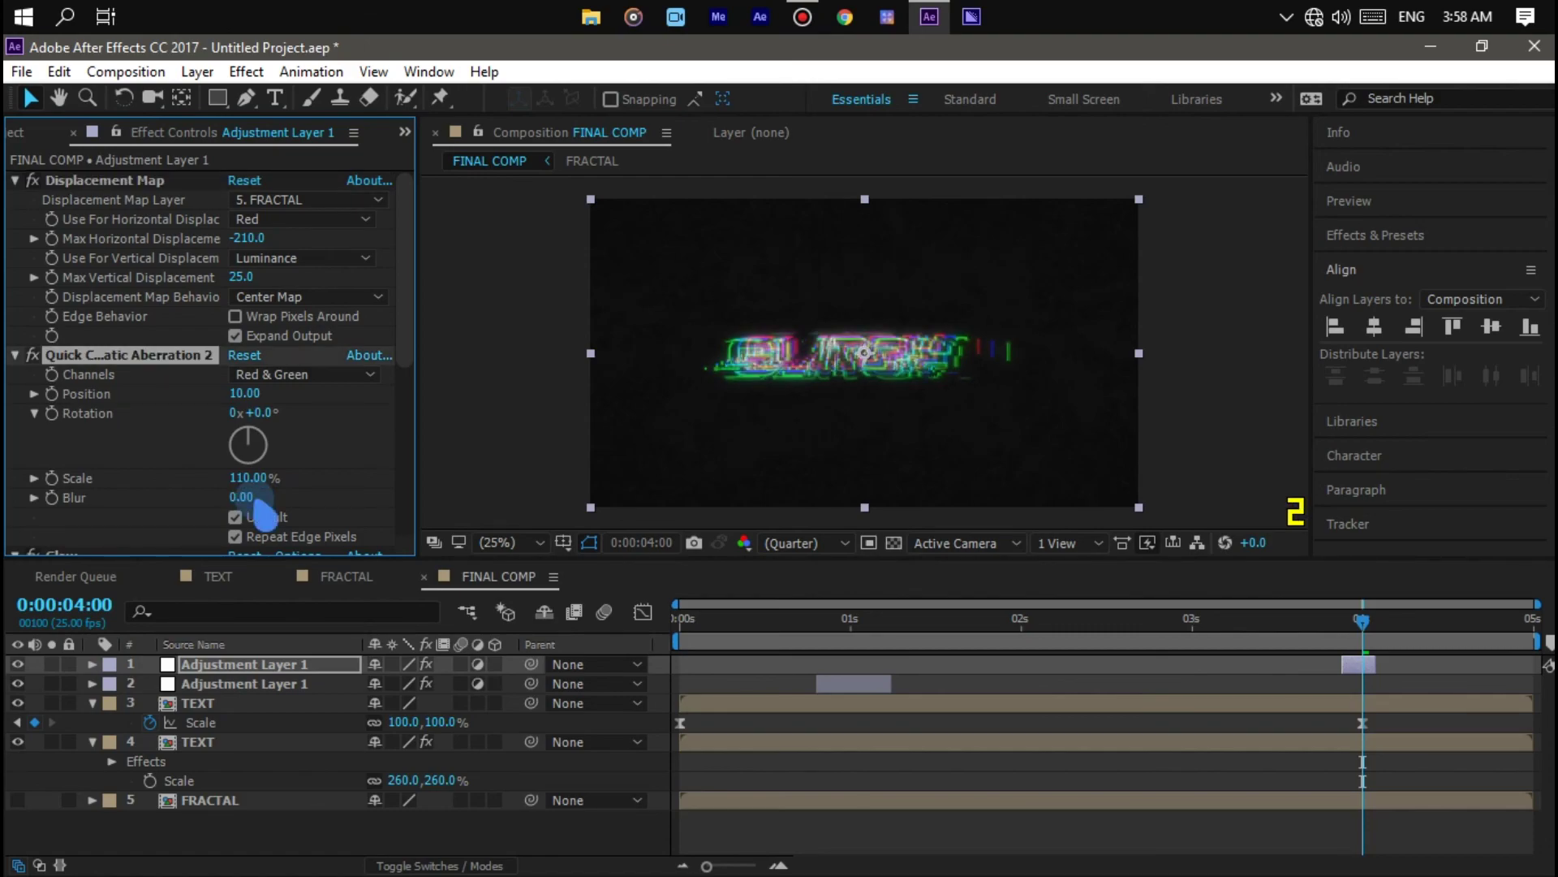
# Step: Replay the composition preview to review the glitch bursts near 1 s and 4 s
pyautogui.click(466, 474)
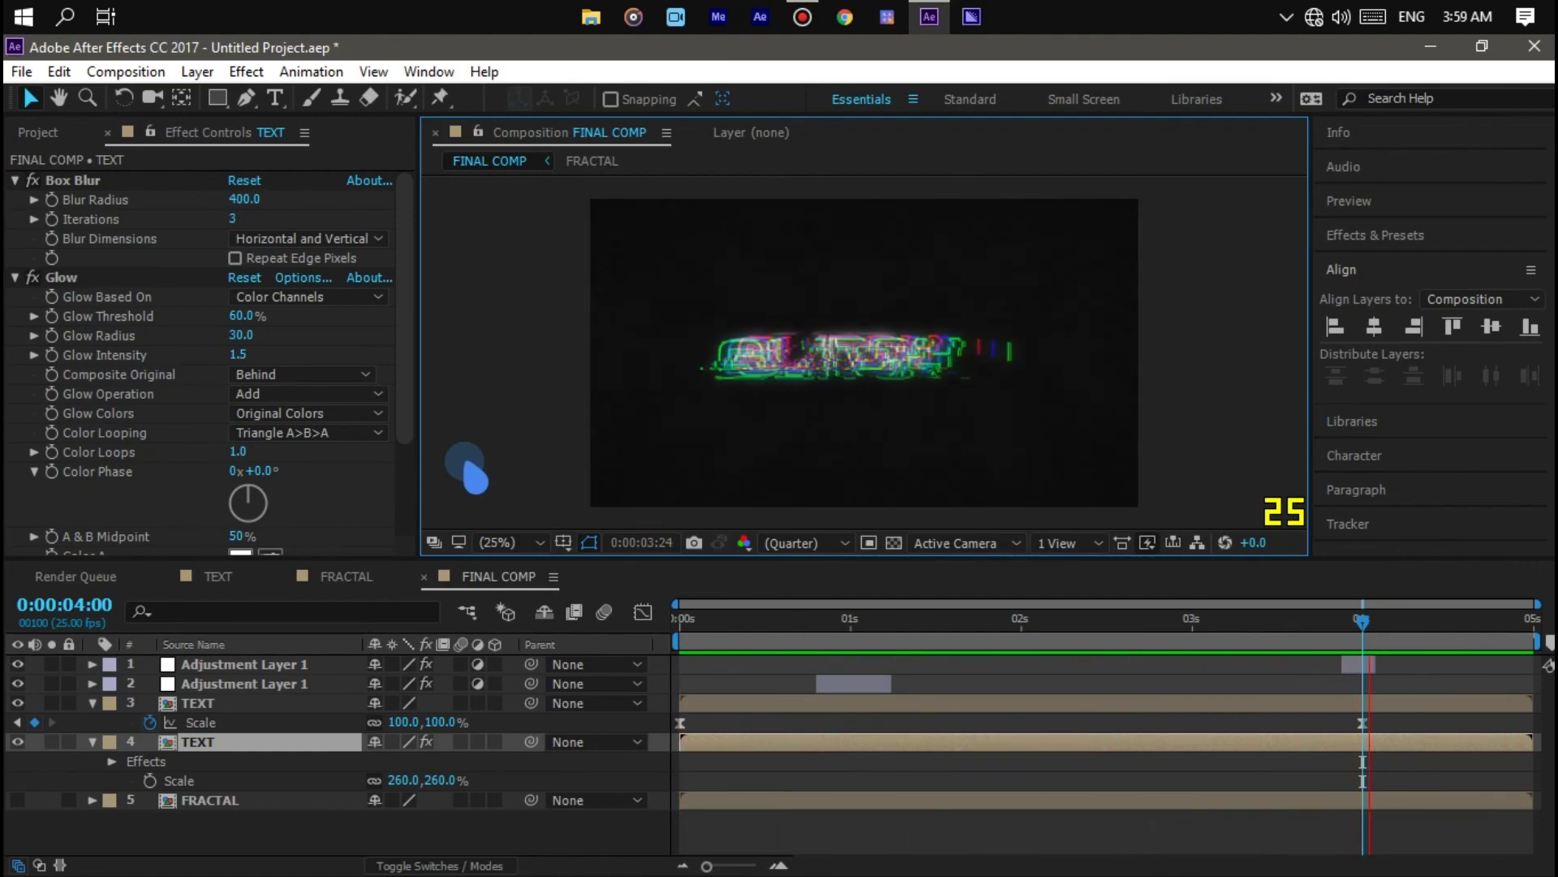
pyautogui.press('space')
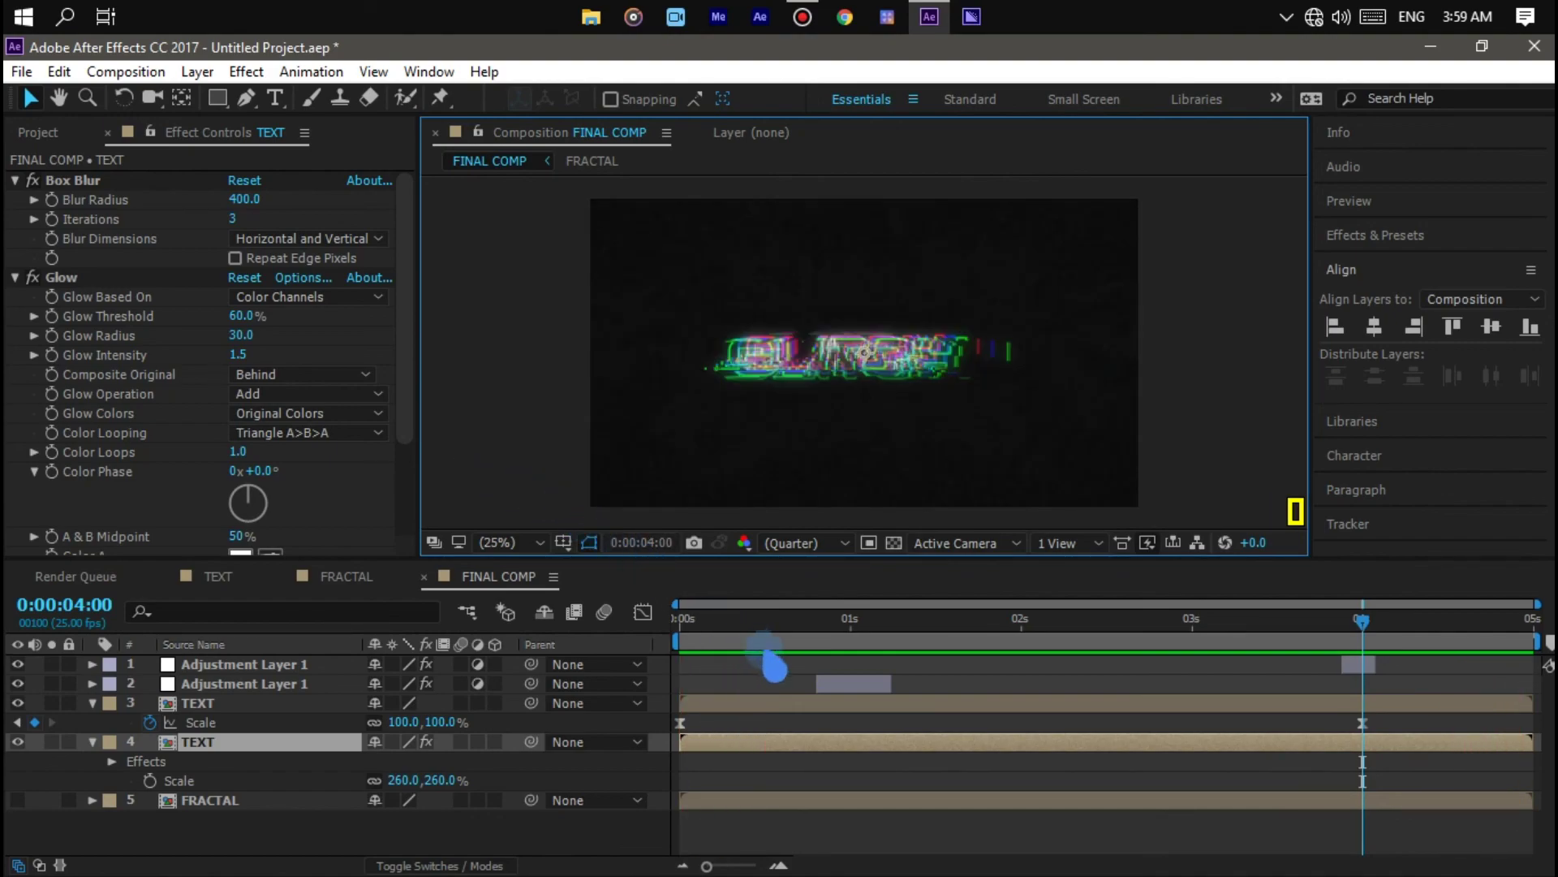
pyautogui.click(881, 684)
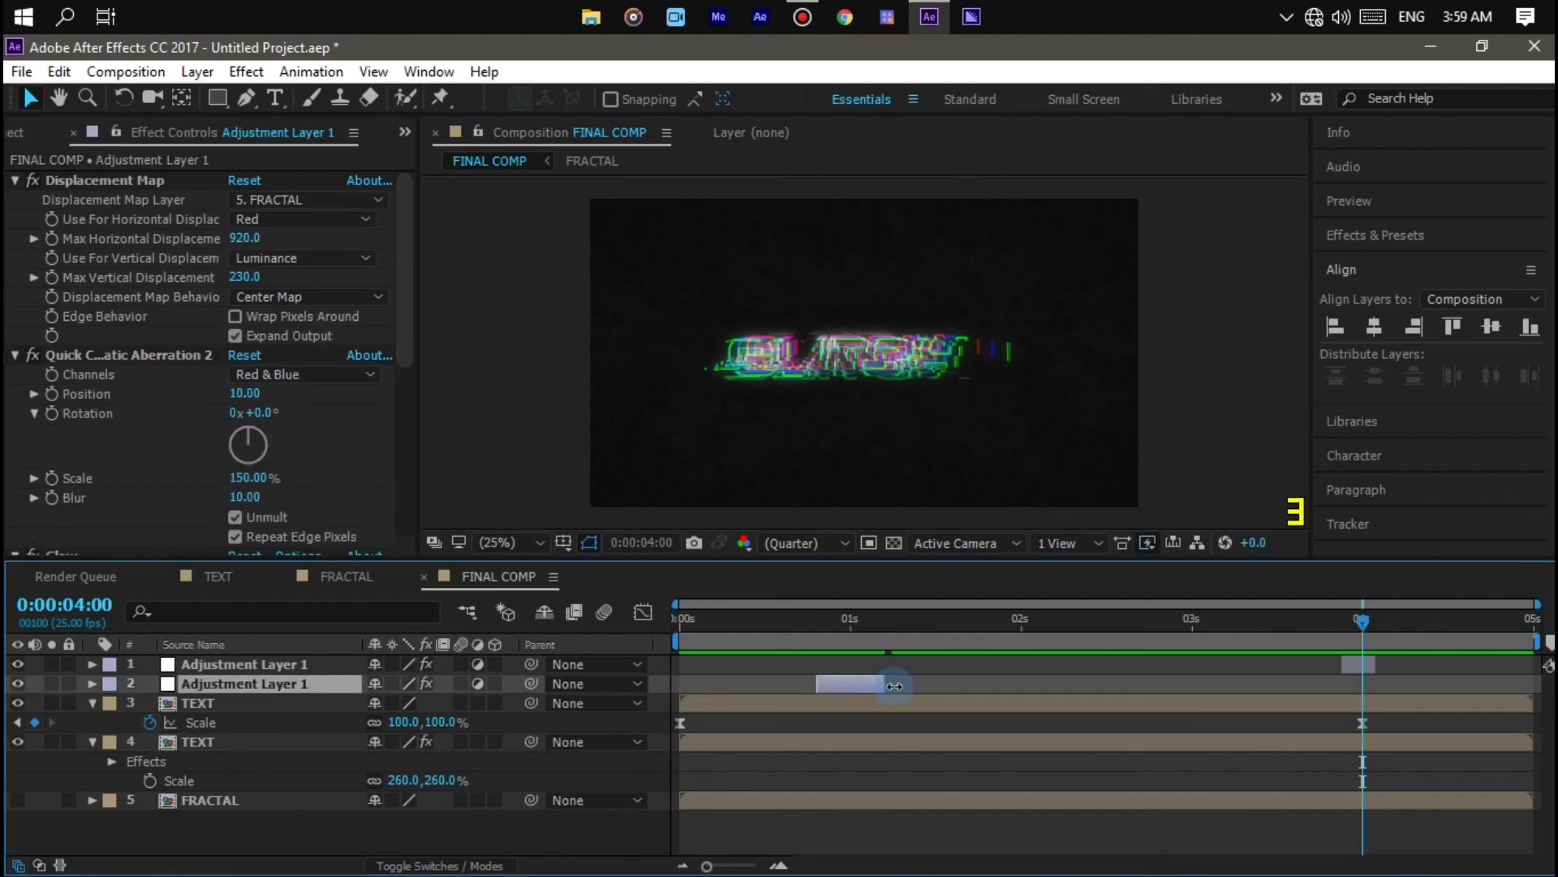
pyautogui.press('space')
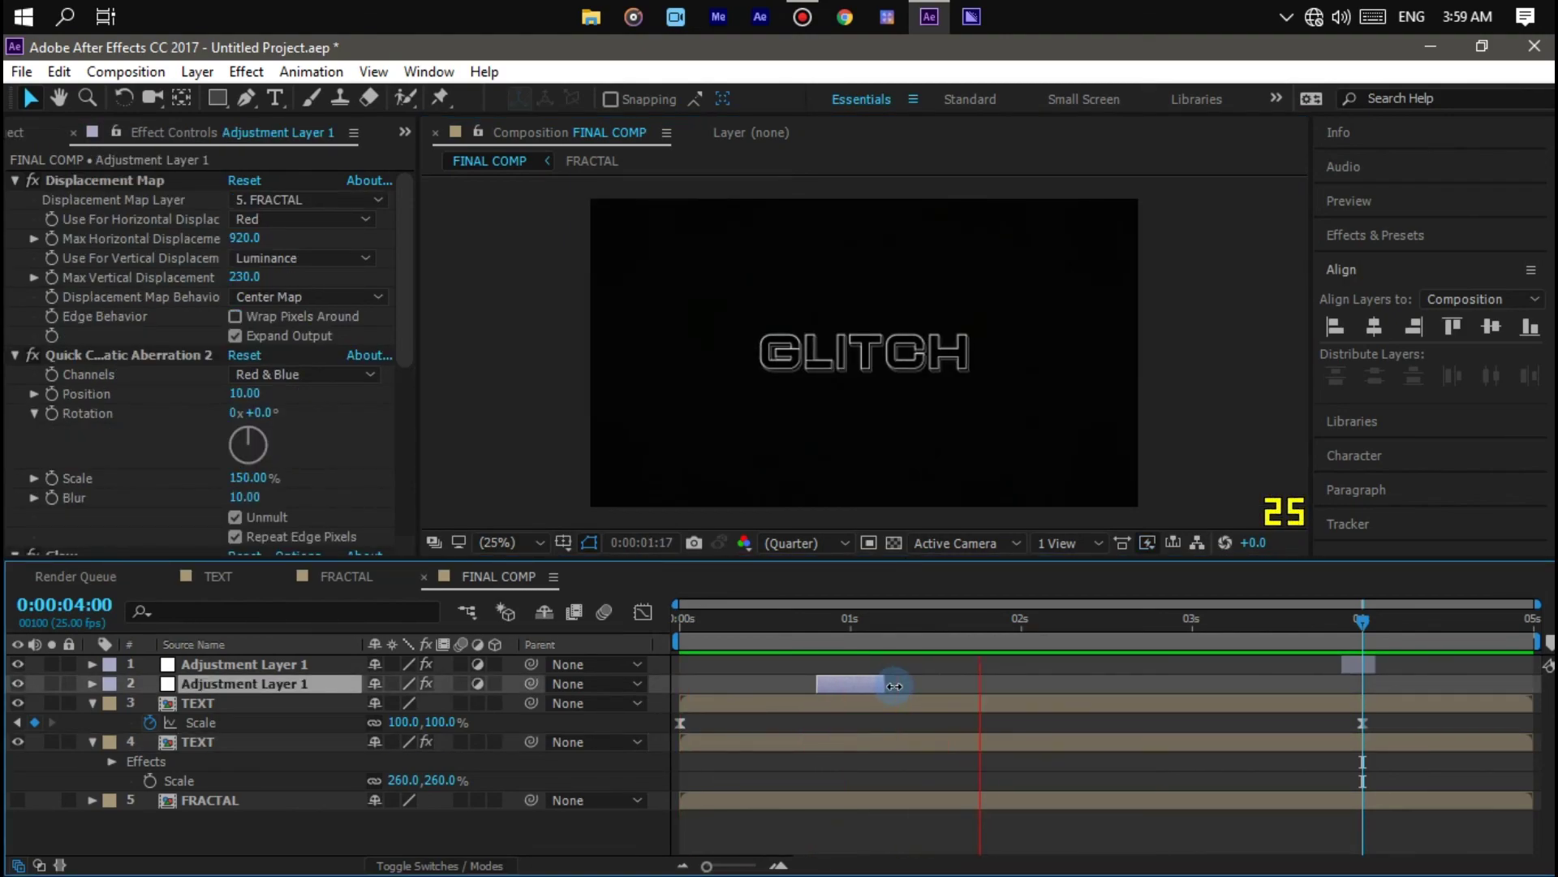